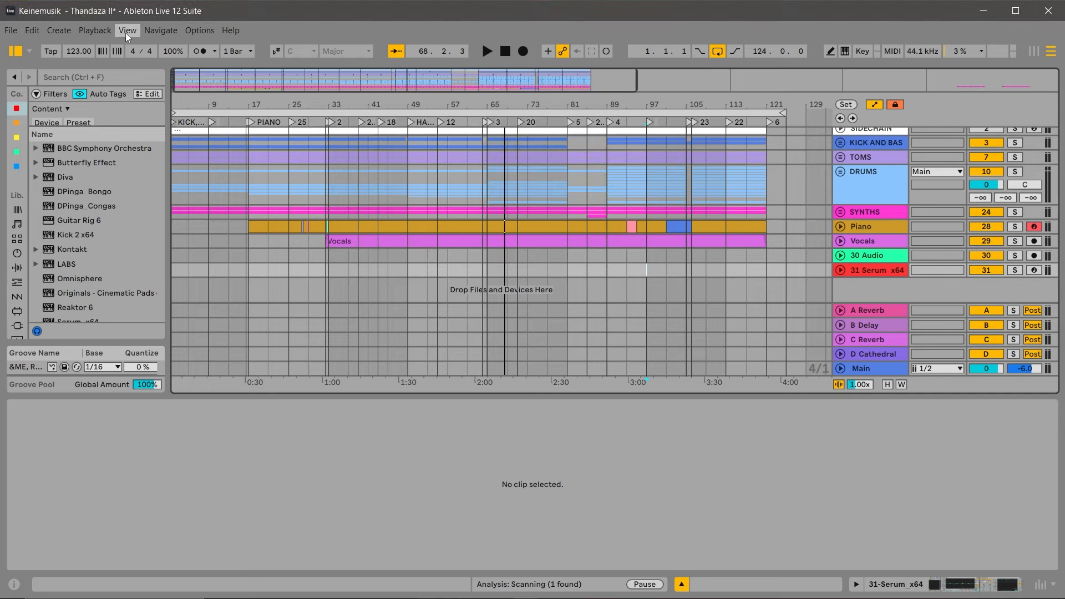
Switch to full screen and enlarge the arrangement by collapsing the empty clip view, with the browser slightly wider
left_click(127, 30)
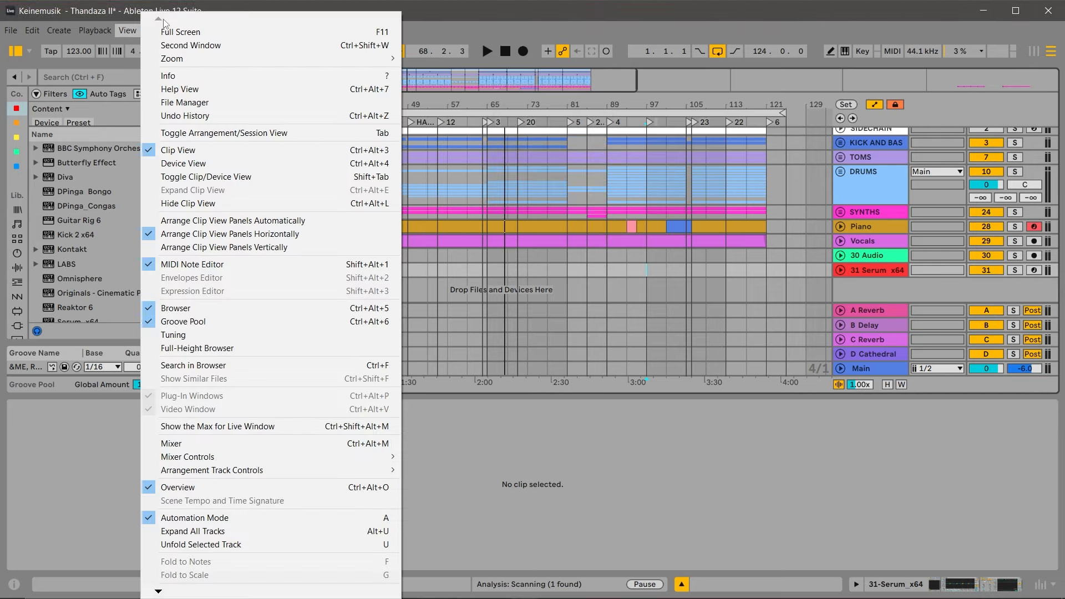
left_click(179, 32)
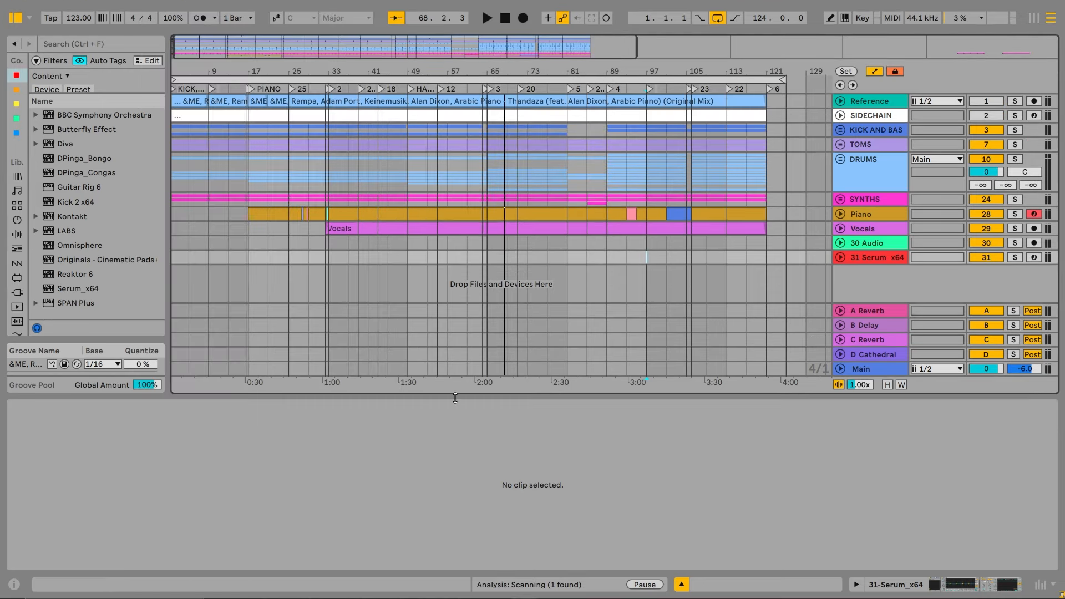
left_click_drag(467, 491, 468, 560)
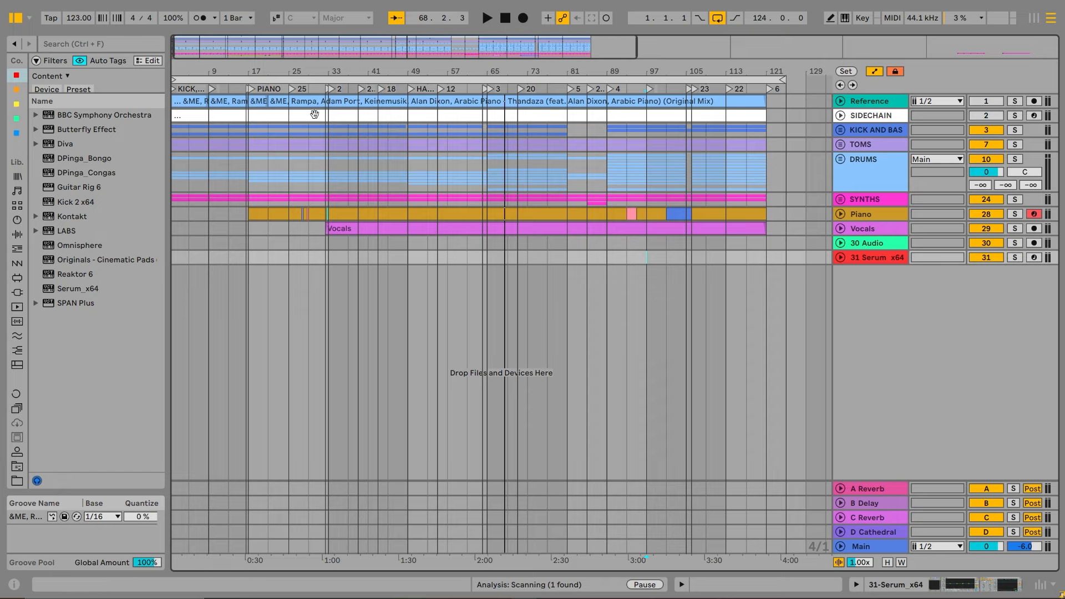
left_click_drag(171, 125, 189, 125)
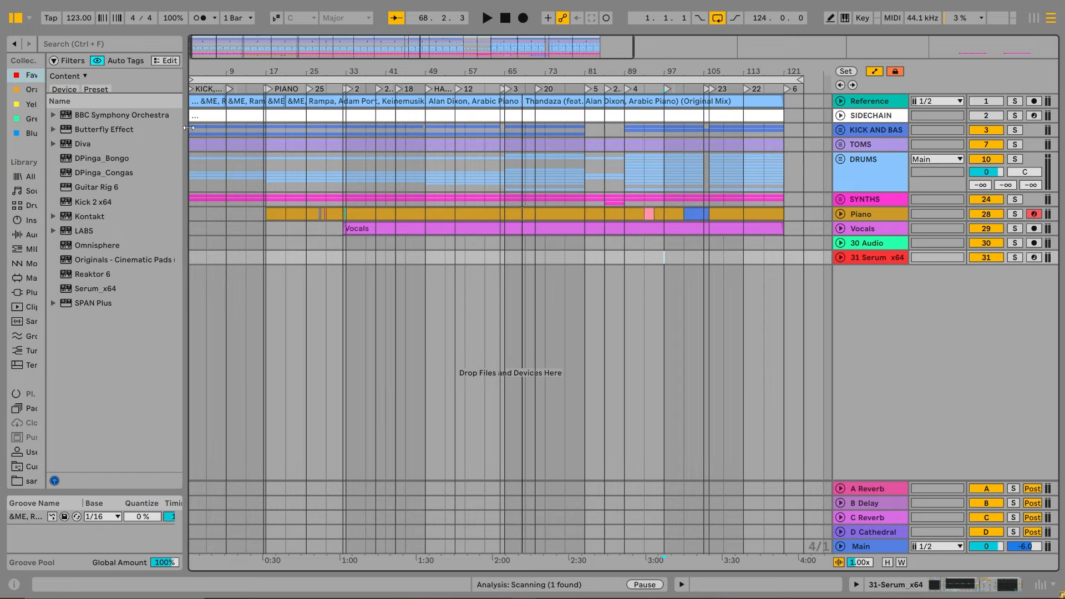
Unfold the KICK AND BAS group to show its individual tracks across the arrangement
left_click(839, 130)
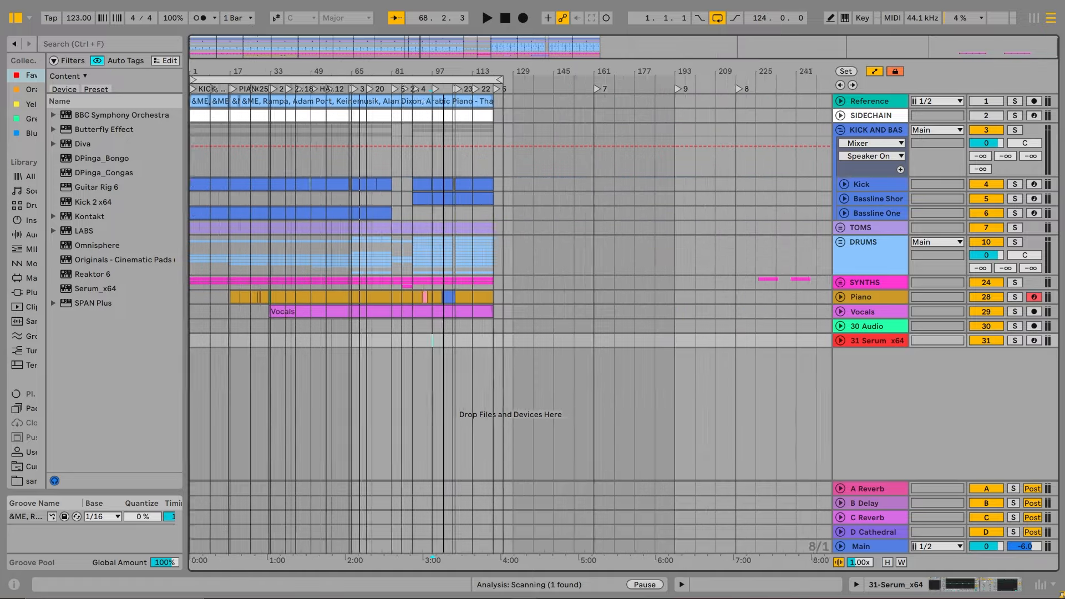
key("minus")
key("minus")
key("minus")
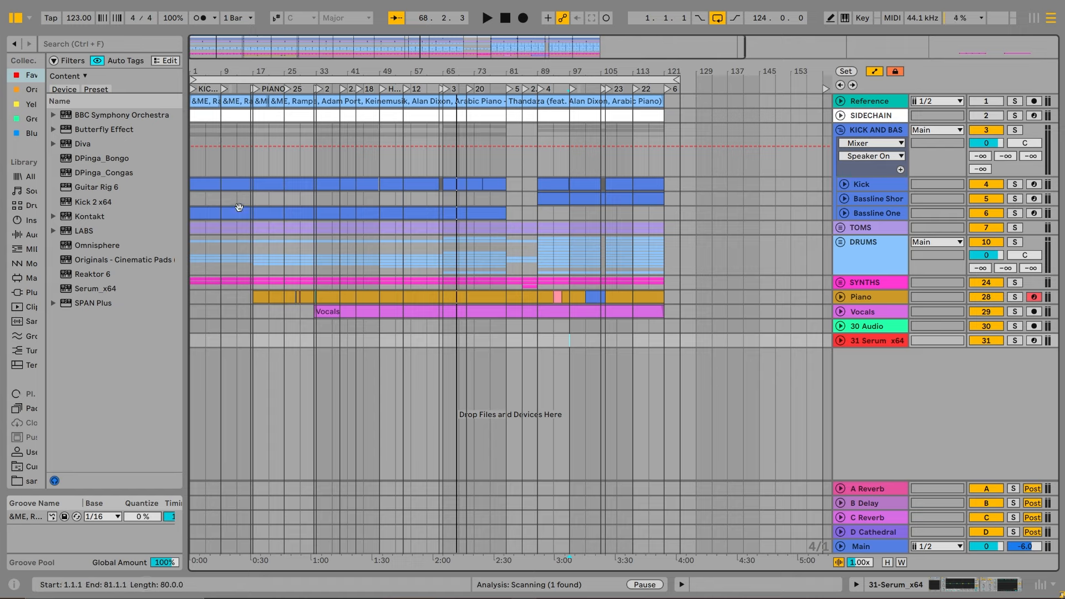
Examine the song structure by selecting bars 17–33, 33–49, 89–121 and 1–81 across the tracks, plus the Vocals clip
left_click_drag(311, 334, 245, 267)
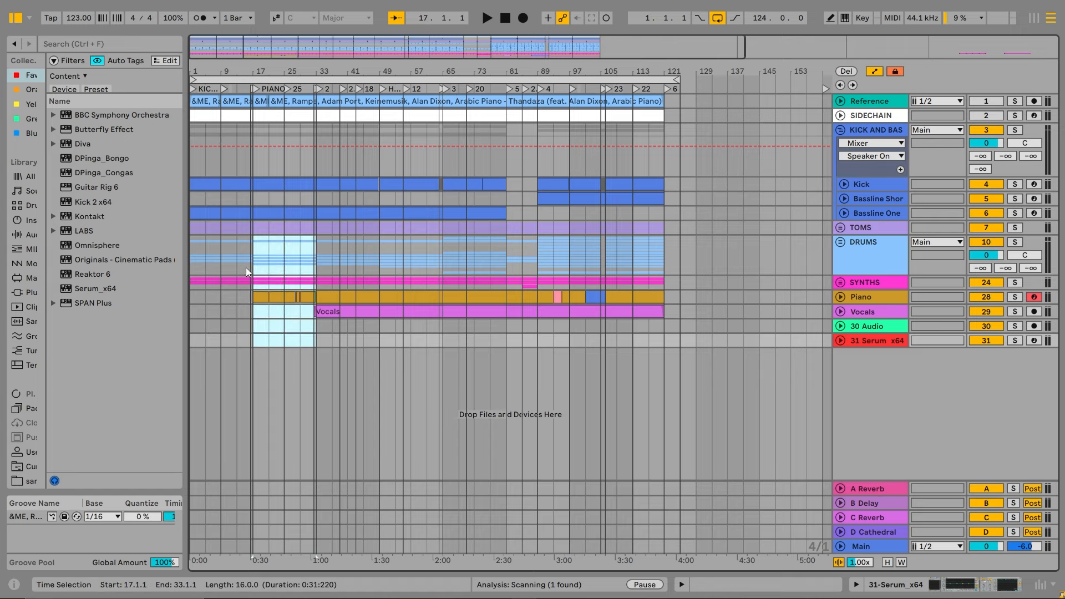
left_click_drag(387, 340, 321, 279)
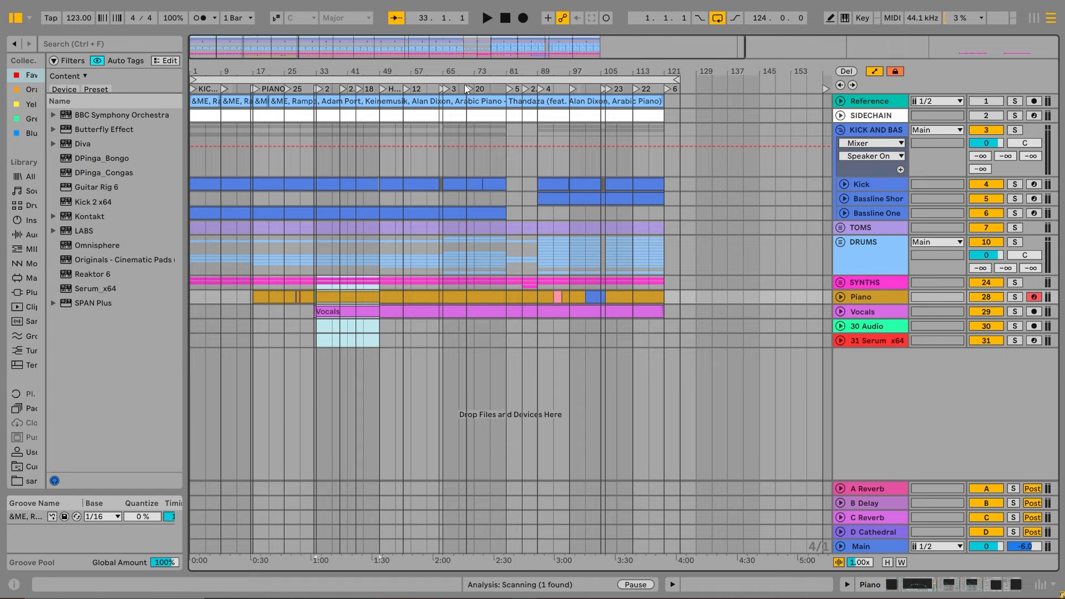
left_click_drag(663, 338, 537, 185)
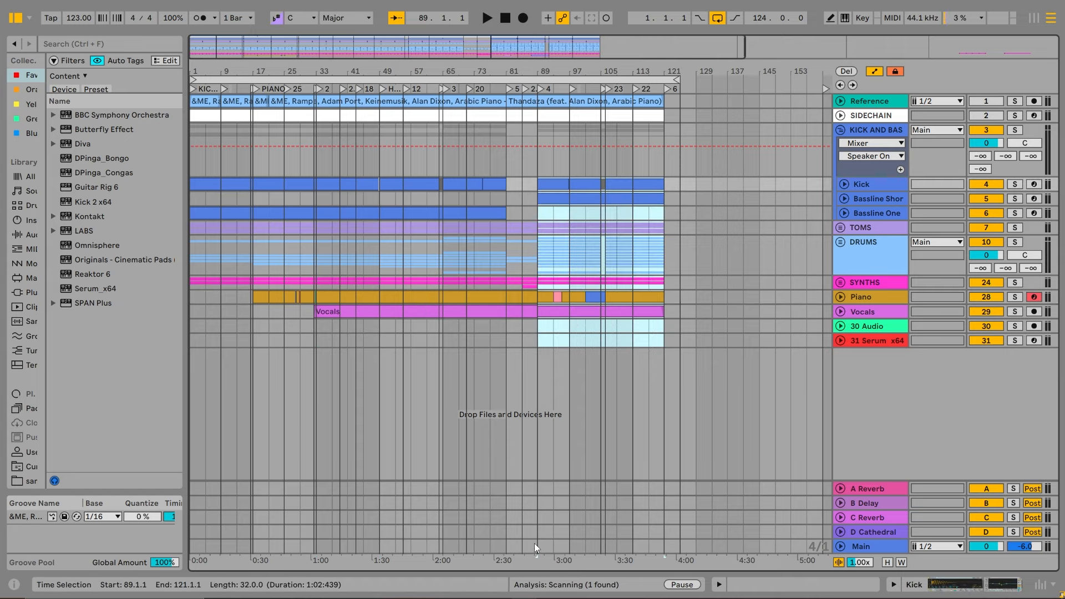
scroll(526, 141, "up", 3)
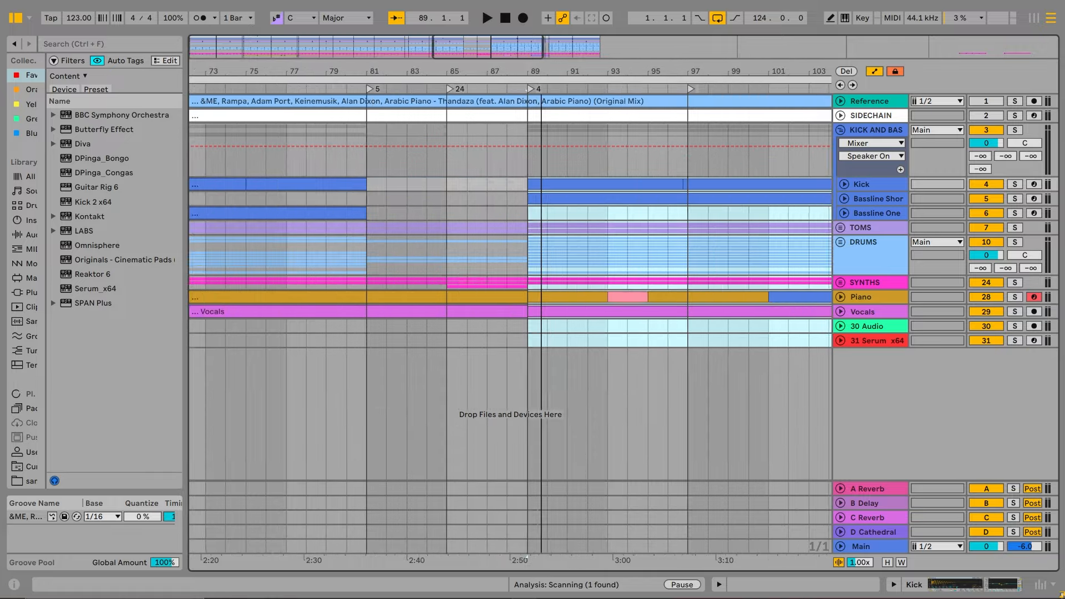
scroll(420, 215, "down", 5)
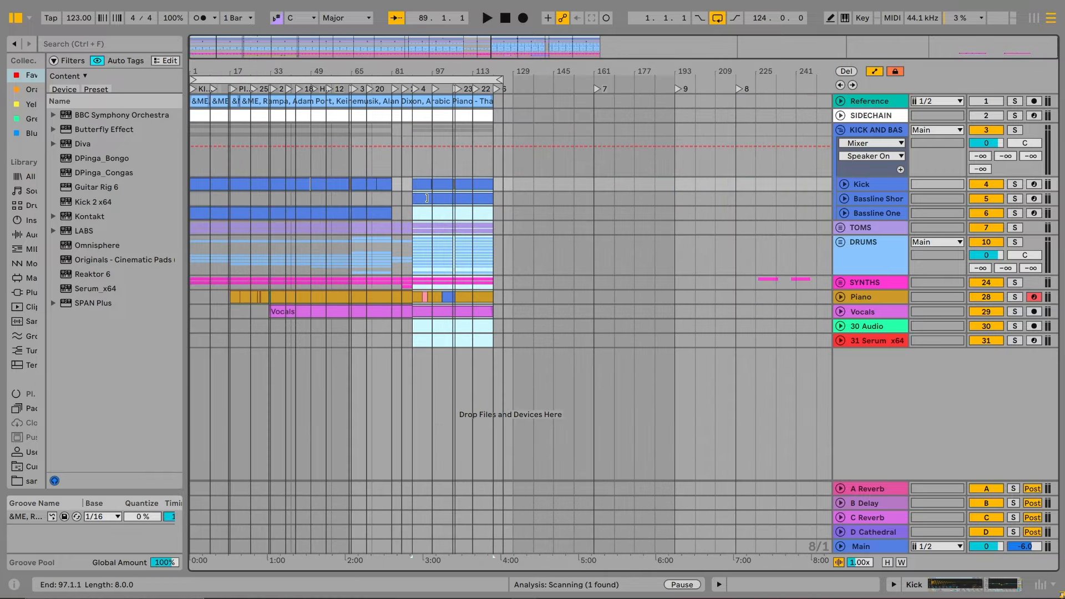
left_click_drag(222, 73, 222, 87)
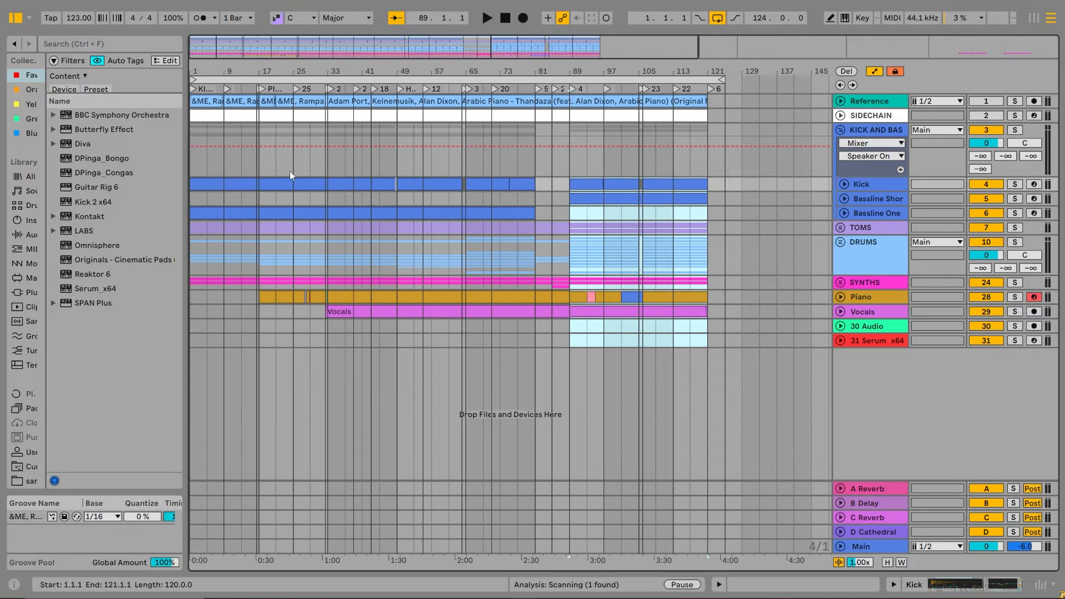
left_click(581, 340)
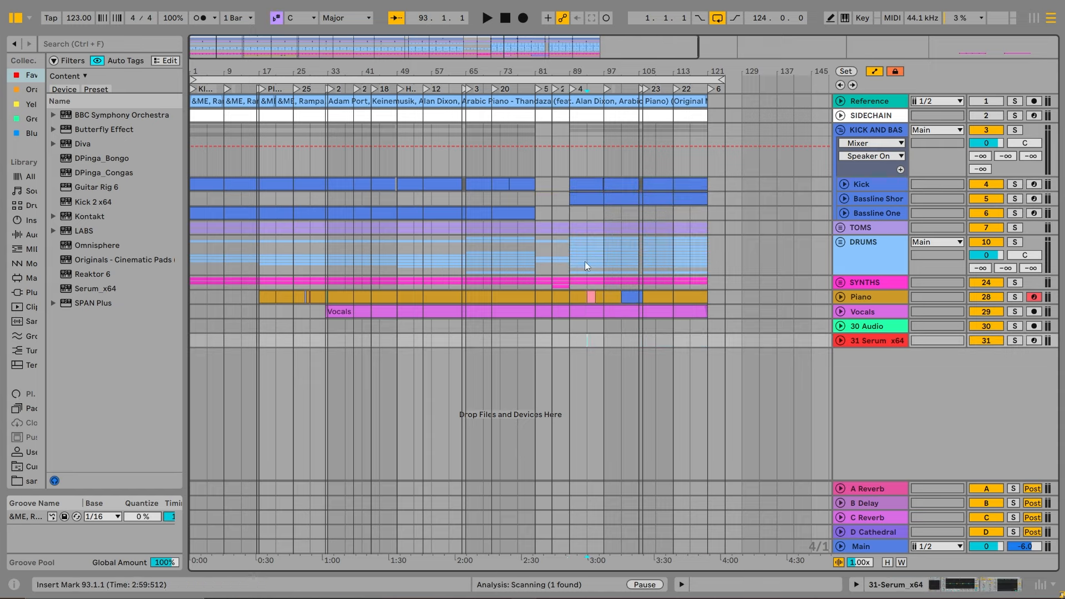
left_click_drag(549, 342, 149, 93)
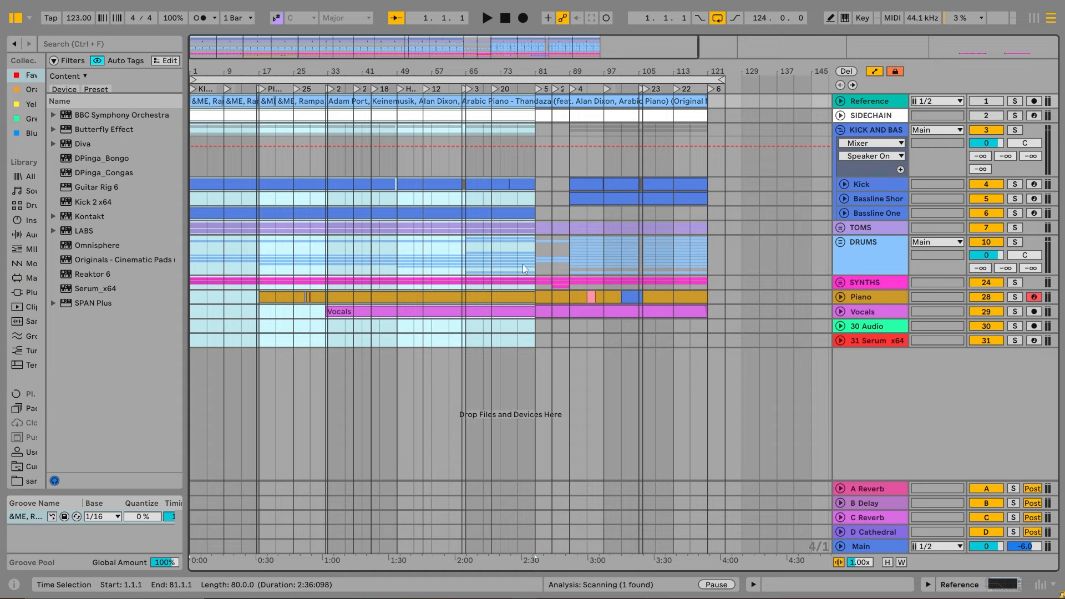
left_click(397, 339)
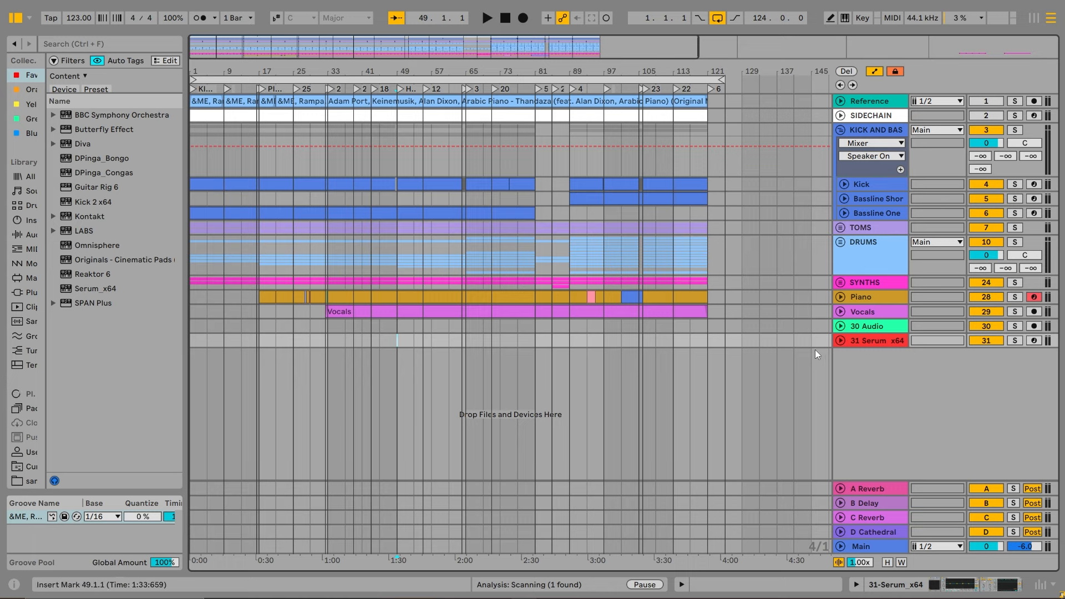
left_click(409, 315)
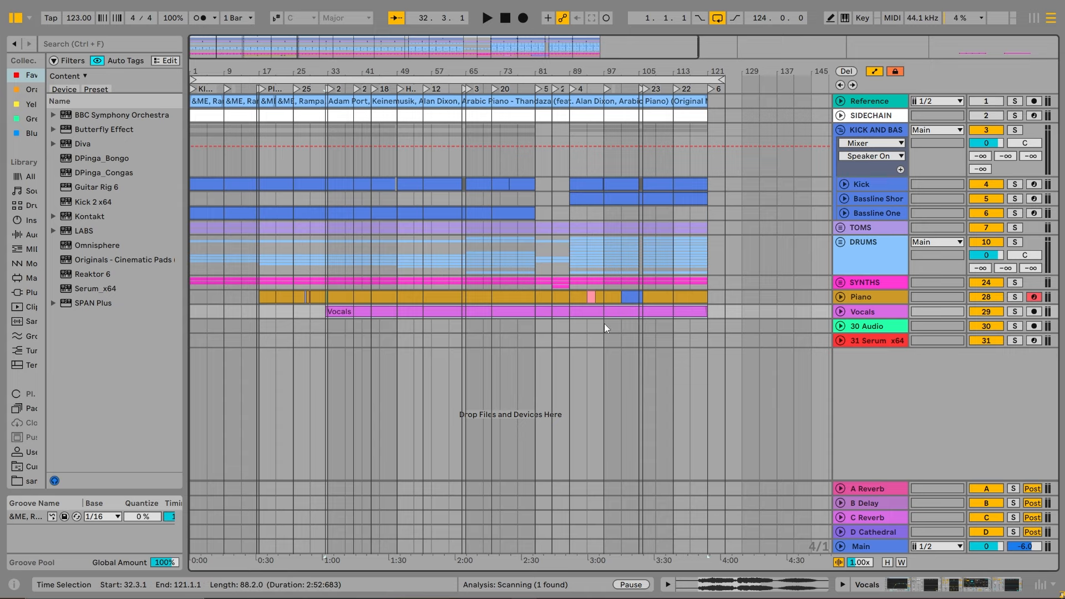
Solo the Kick track and listen to it briefly from the first bar
left_click(841, 312)
left_click(841, 312)
left_click(247, 185)
left_click(1013, 184)
key("space")
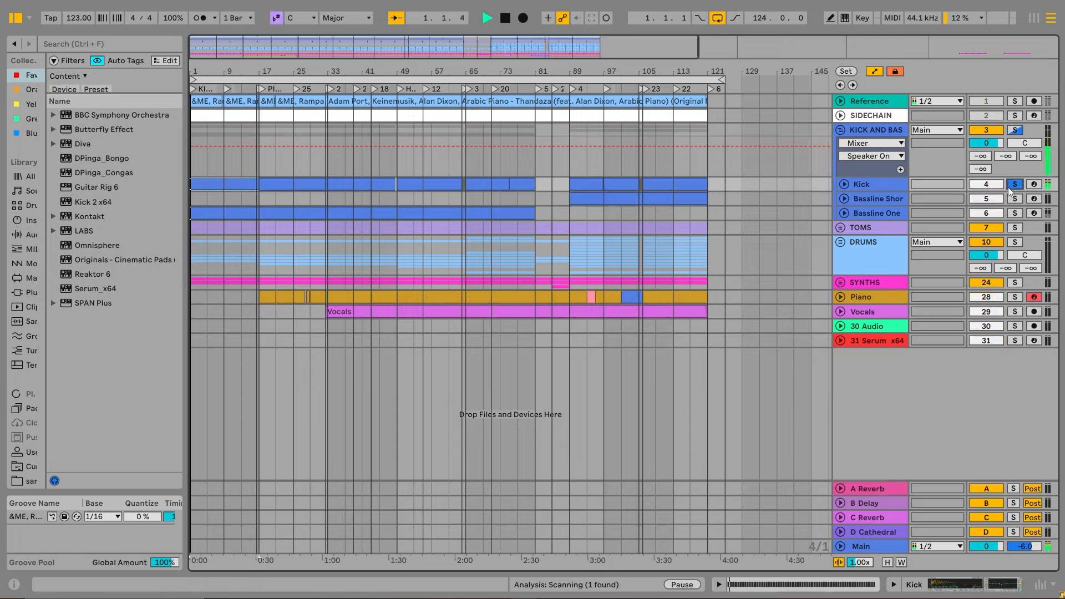
key("space")
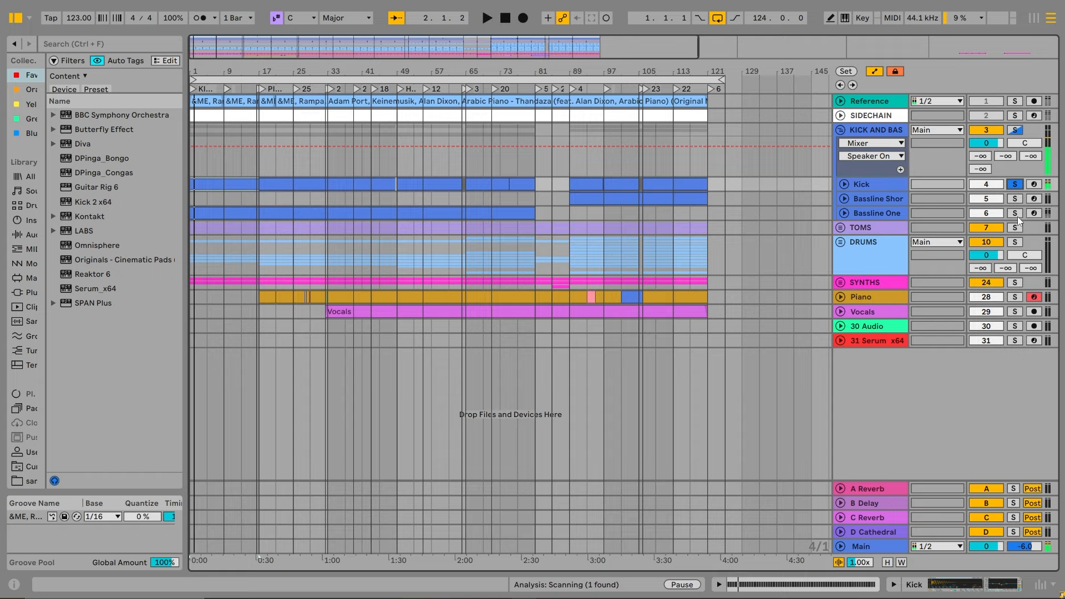
Solo the Bassline One note track alongside the Kick and play both from the start
left_click(1015, 213)
left_click(238, 215)
key("space")
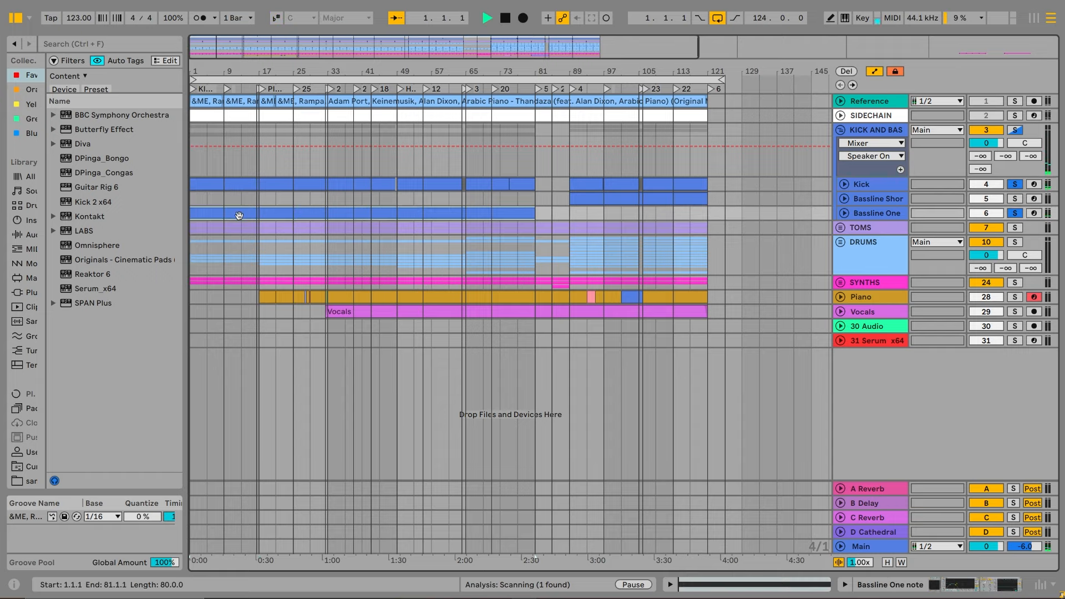
Examine the Bassline One note track's device chain and MIDI notes during playback, and stop playback
left_click(889, 585)
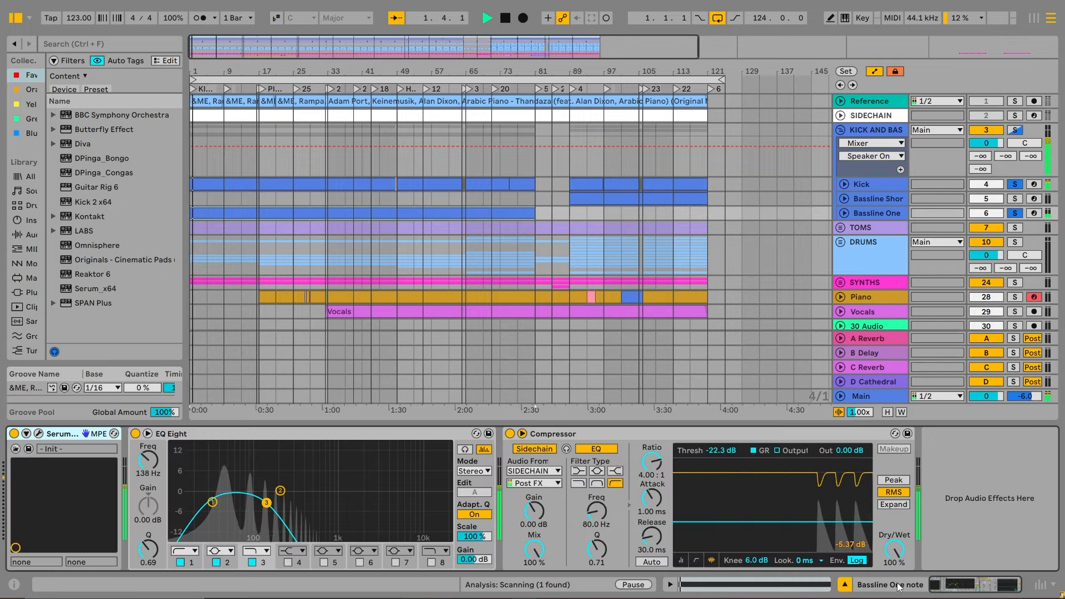
left_click(771, 585)
scroll(339, 520, "down", 1)
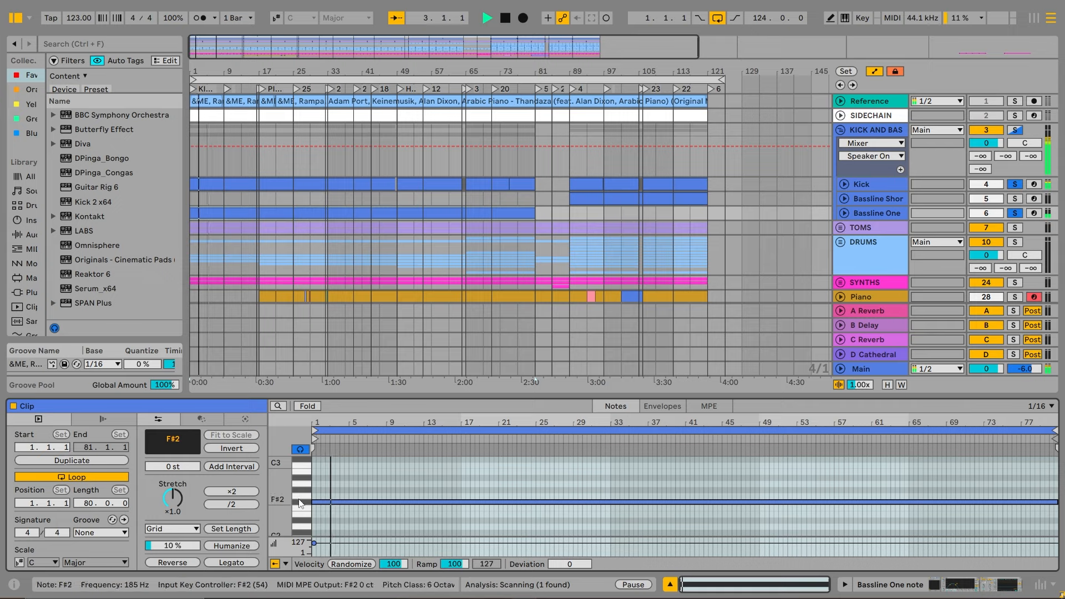
left_click(888, 584)
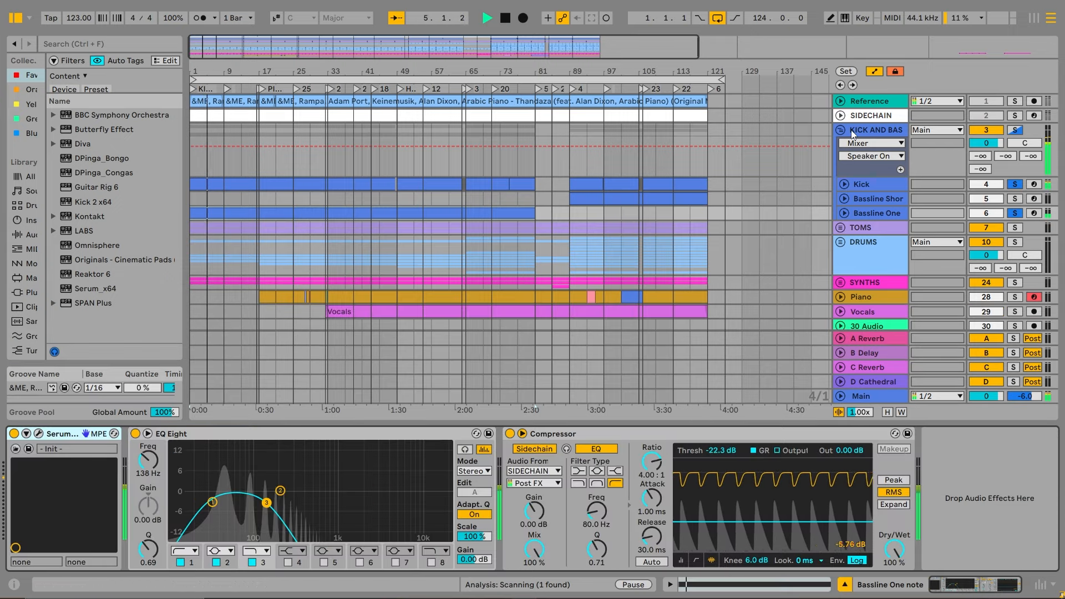
key("space")
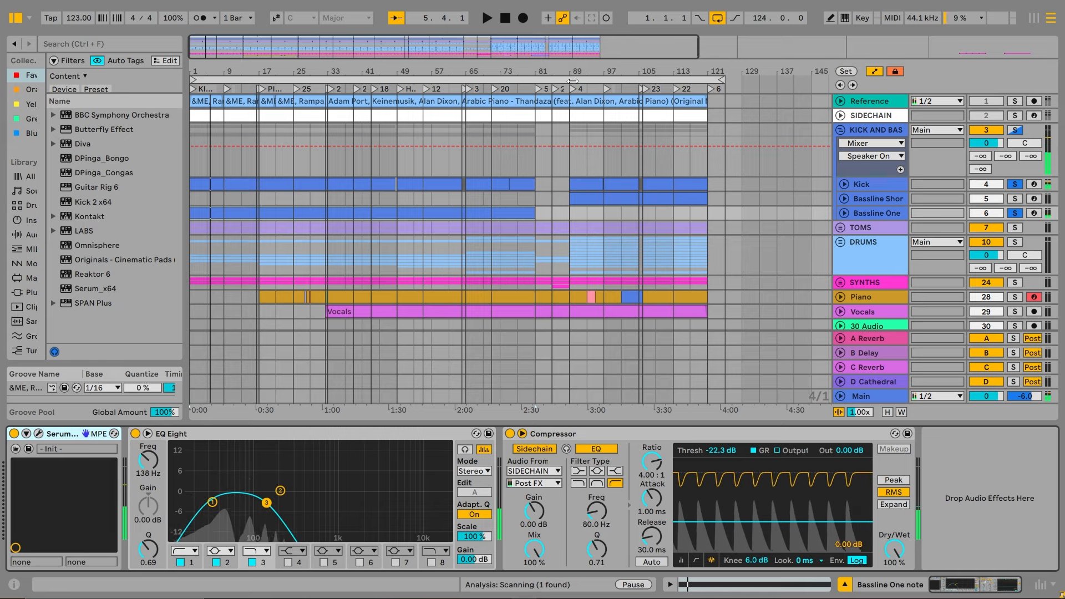
Unfold the TOMS group and solo the Tom 808 track
left_click(841, 228)
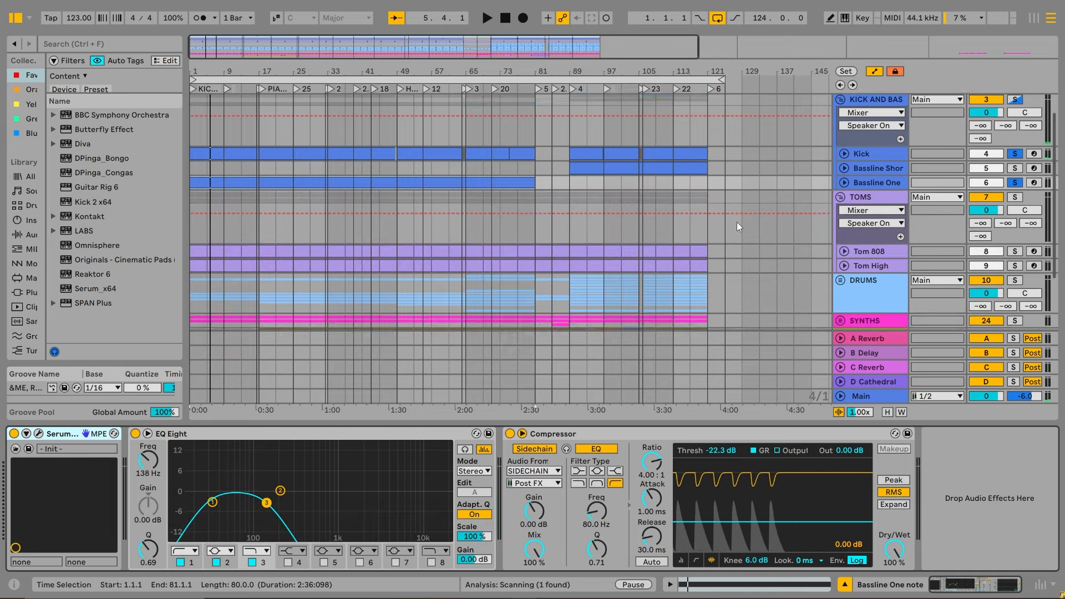
scroll(737, 221, "down", 3)
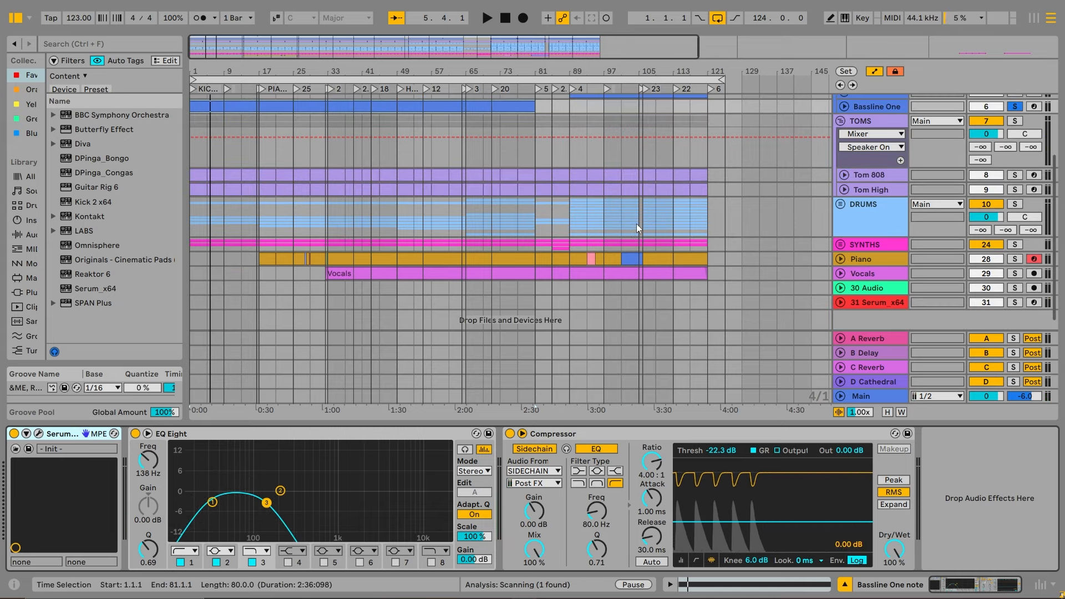
left_click(1010, 177)
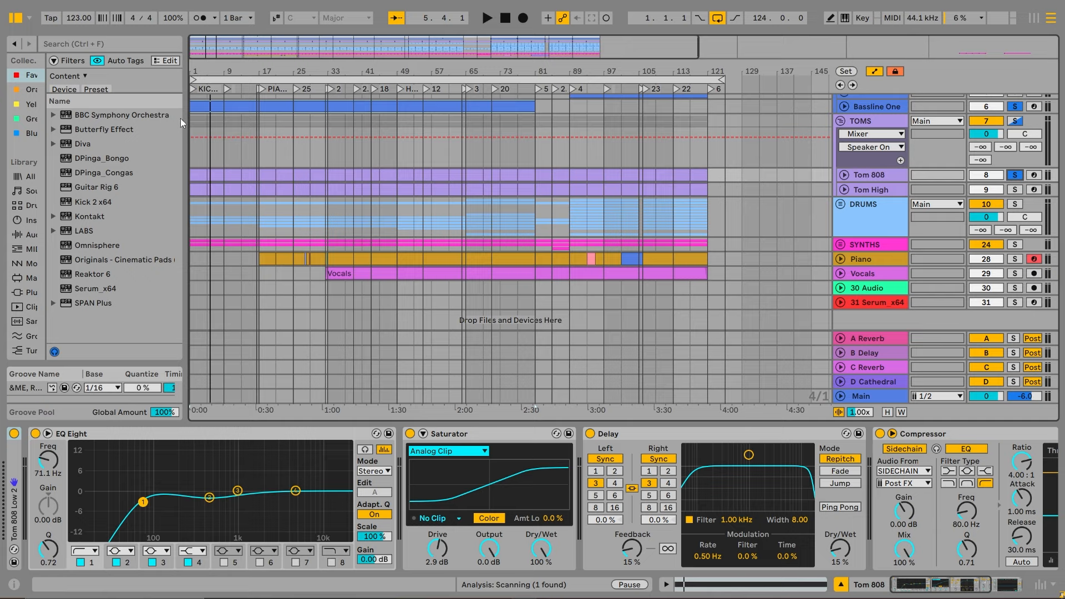
Open the first Tom 808 clip's notes and enable looping over its first two bars
left_click_drag(196, 66, 198, 135)
double_click(234, 173)
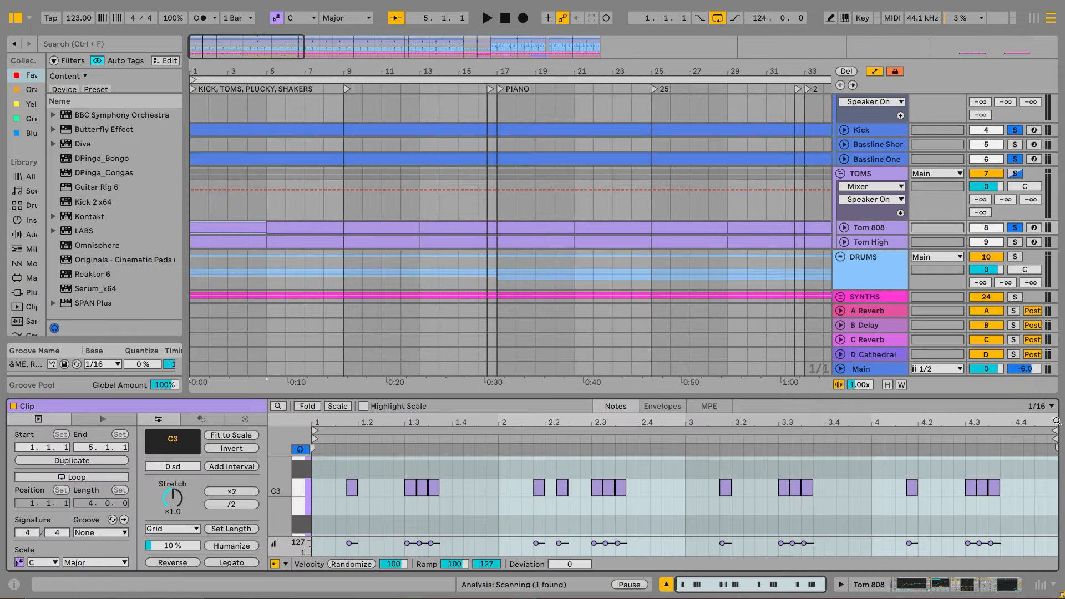
left_click_drag(1053, 432, 683, 431)
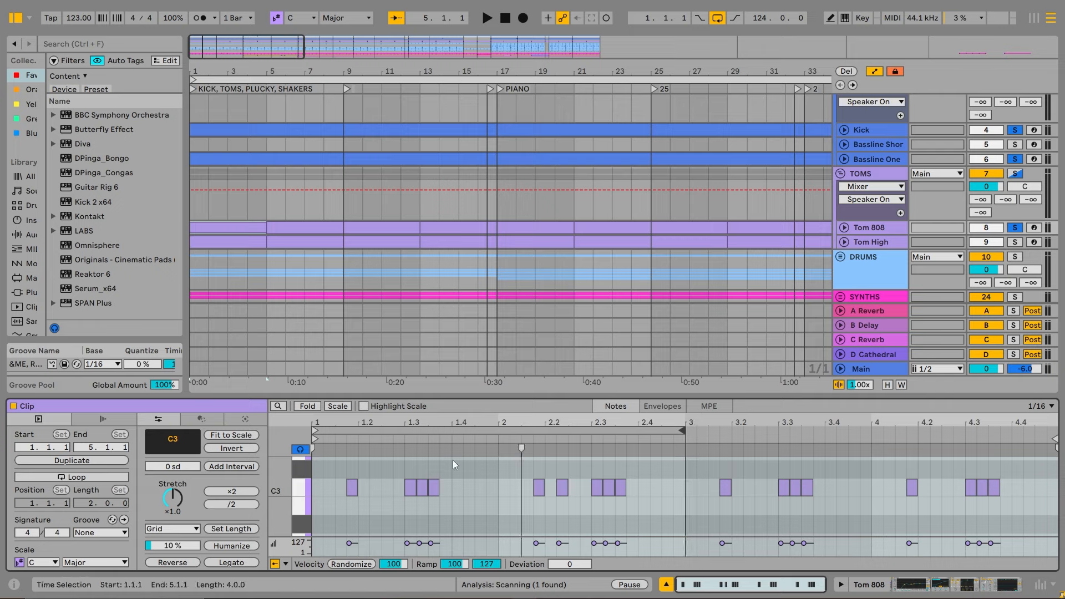
left_click(70, 477)
Play the looped Tom 808 pattern with the soloed Kick and bassline, and stop playback
key("space")
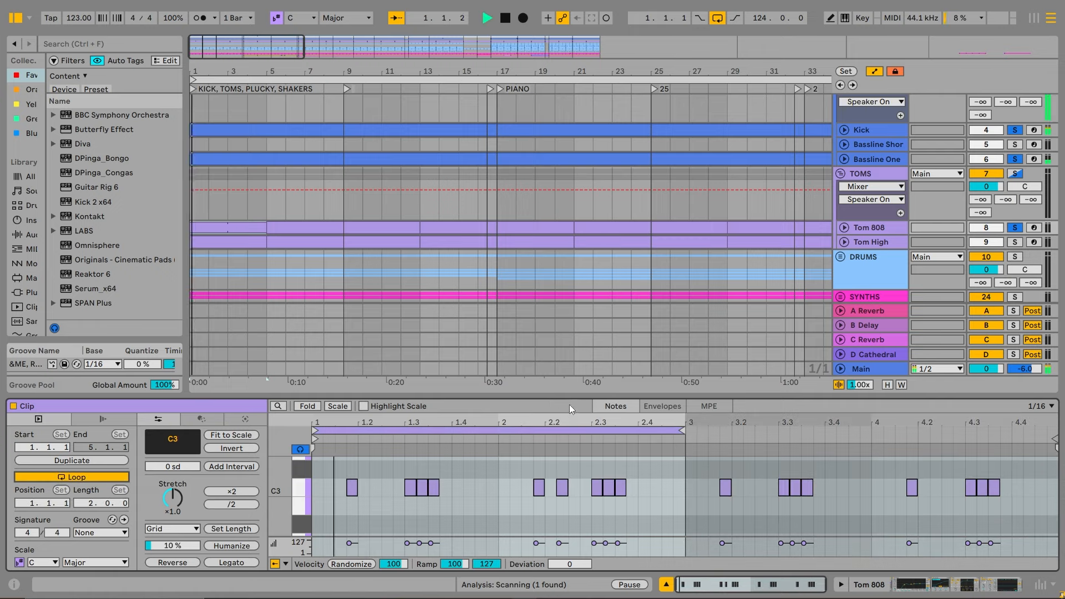
scroll(598, 491, "down", 1)
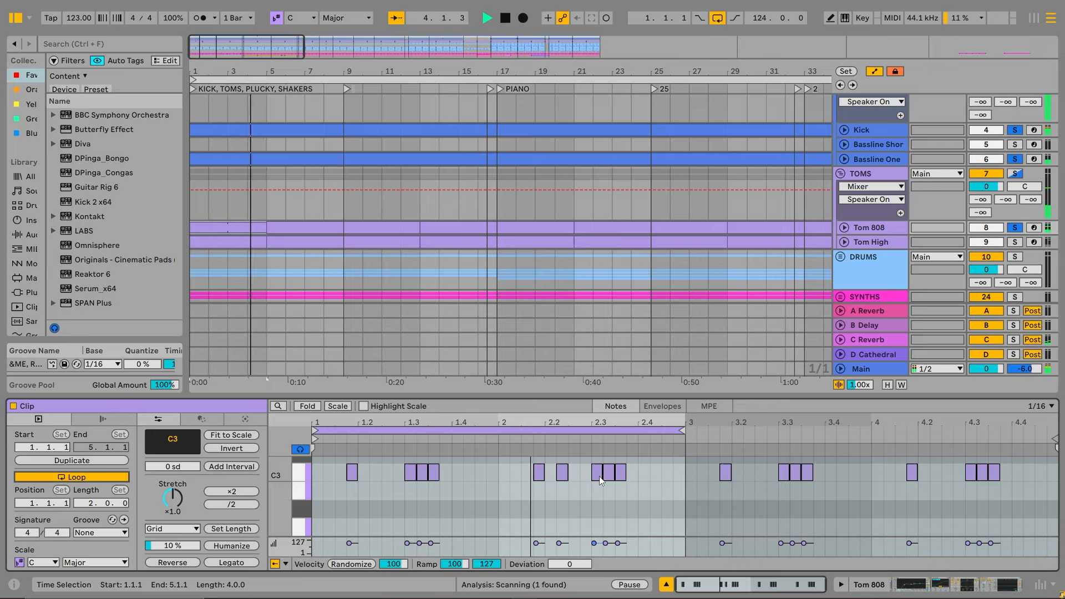
key("space")
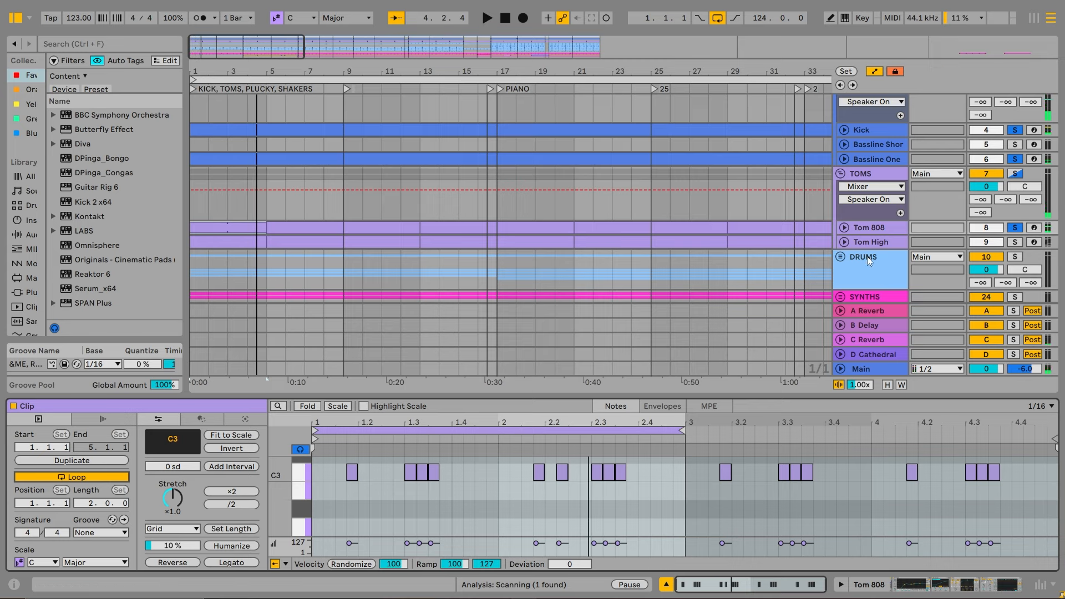
Solo the Tom High track and examine its device chain alongside that of Tom 808
left_click(869, 243)
left_click(1019, 243)
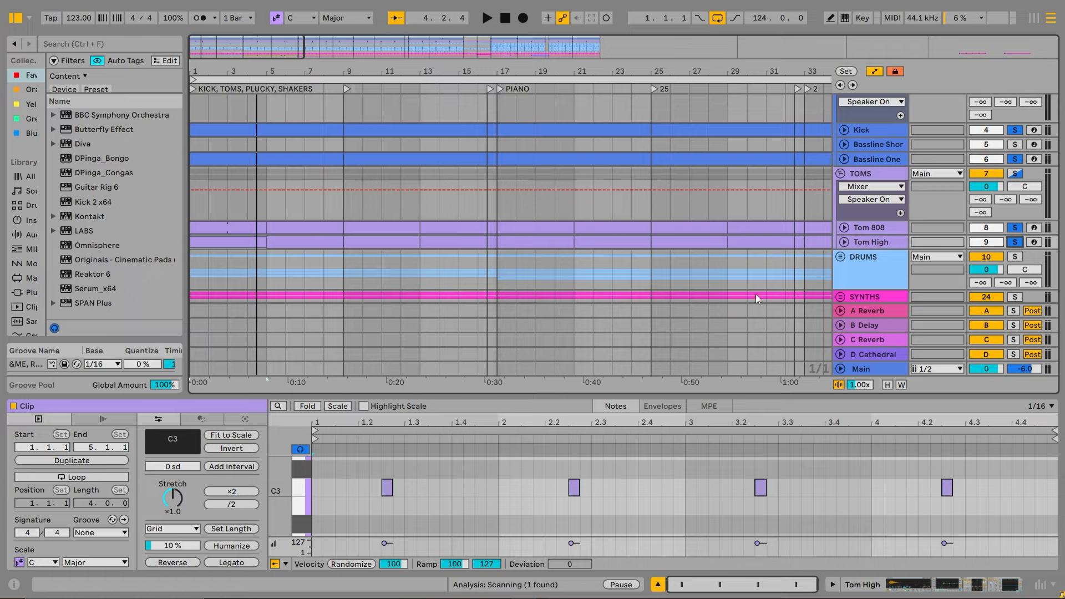
left_click(943, 586)
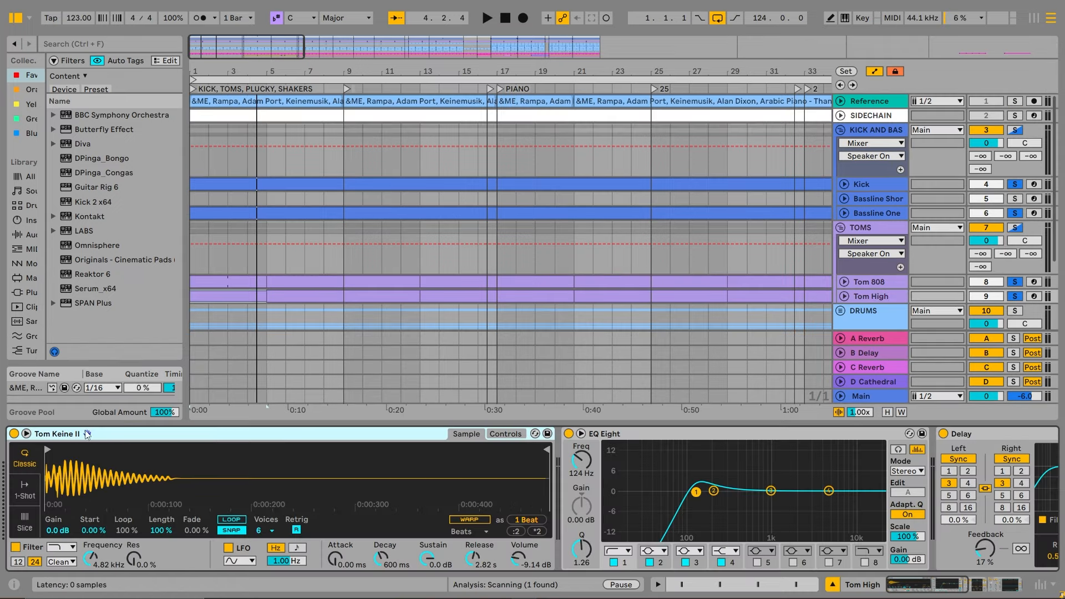
left_click(869, 283)
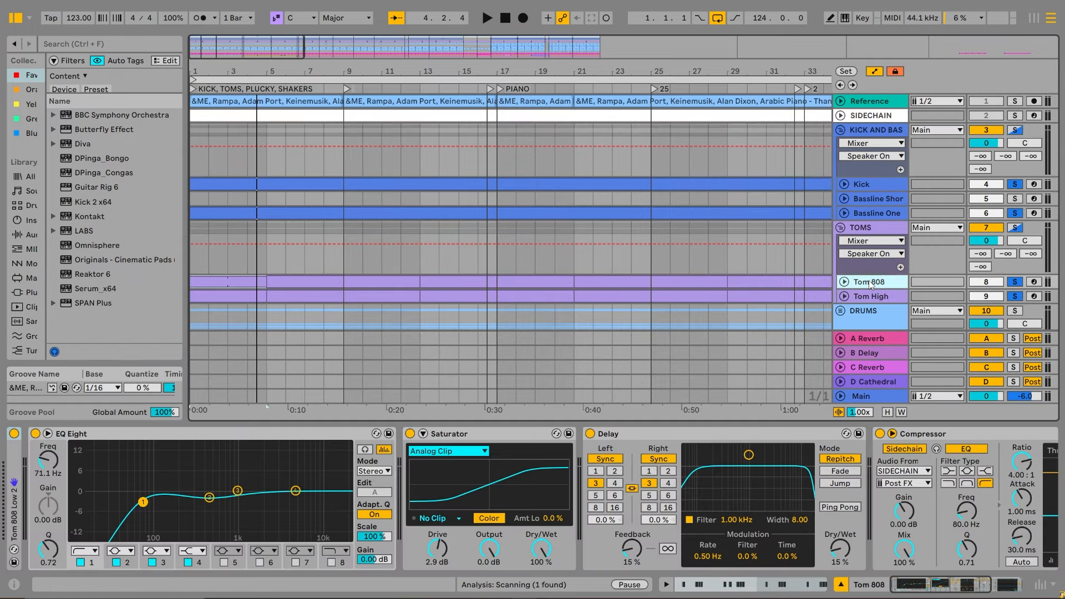
left_click(231, 298)
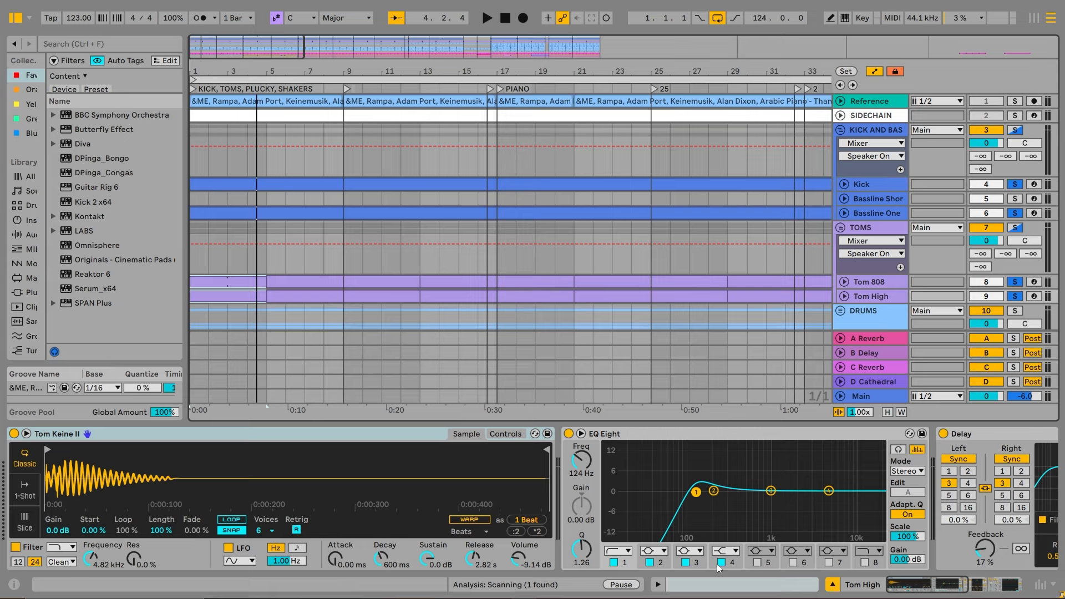
Play the Tom High track with the other soloed tracks, check its first clip's notes, and return to its device chain
key("space")
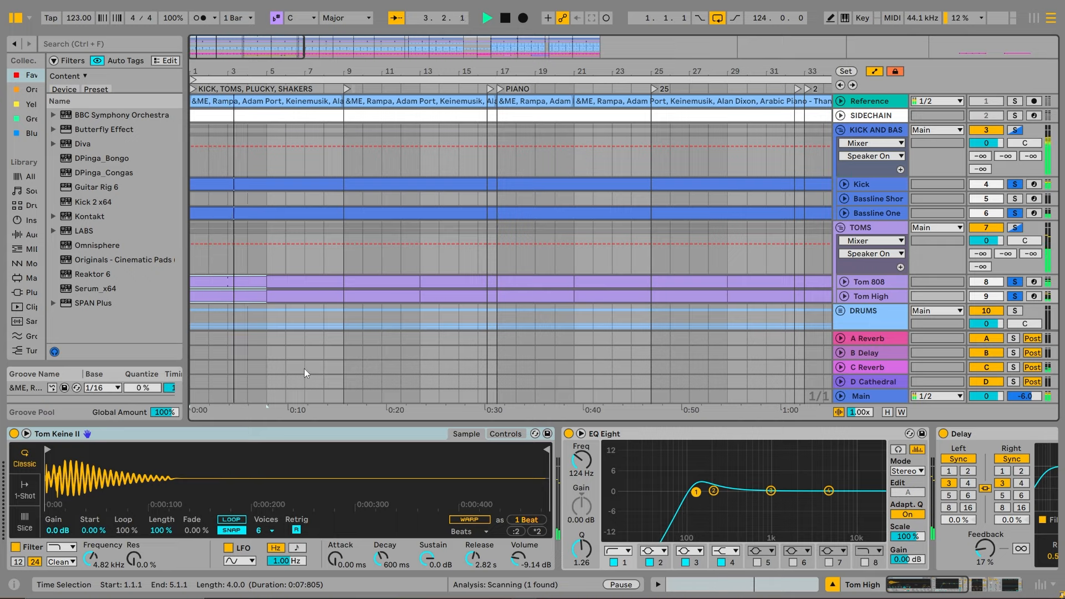
double_click(227, 294)
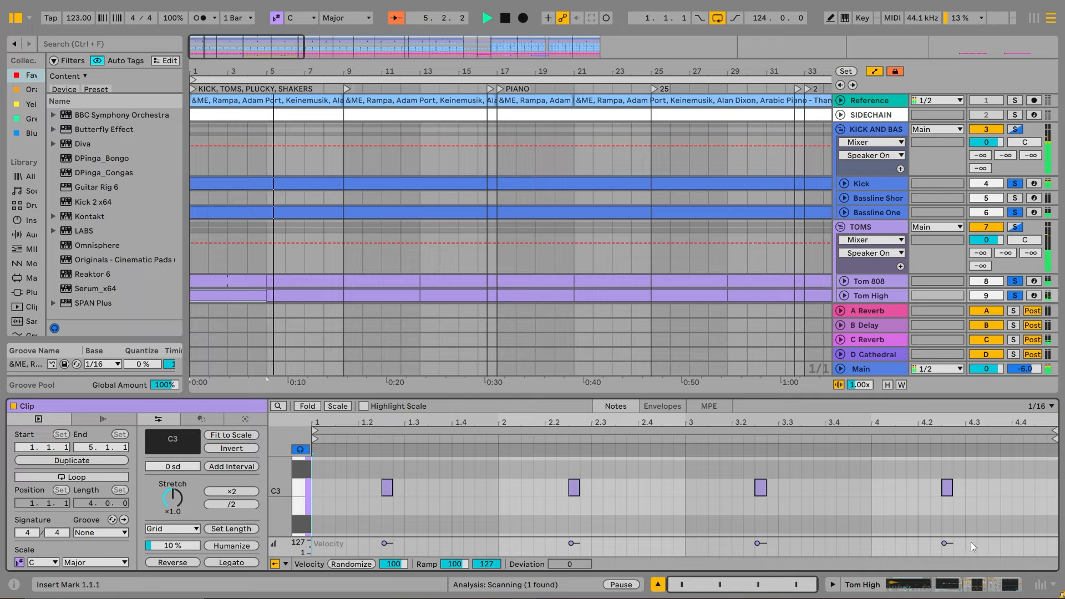
left_click(958, 585)
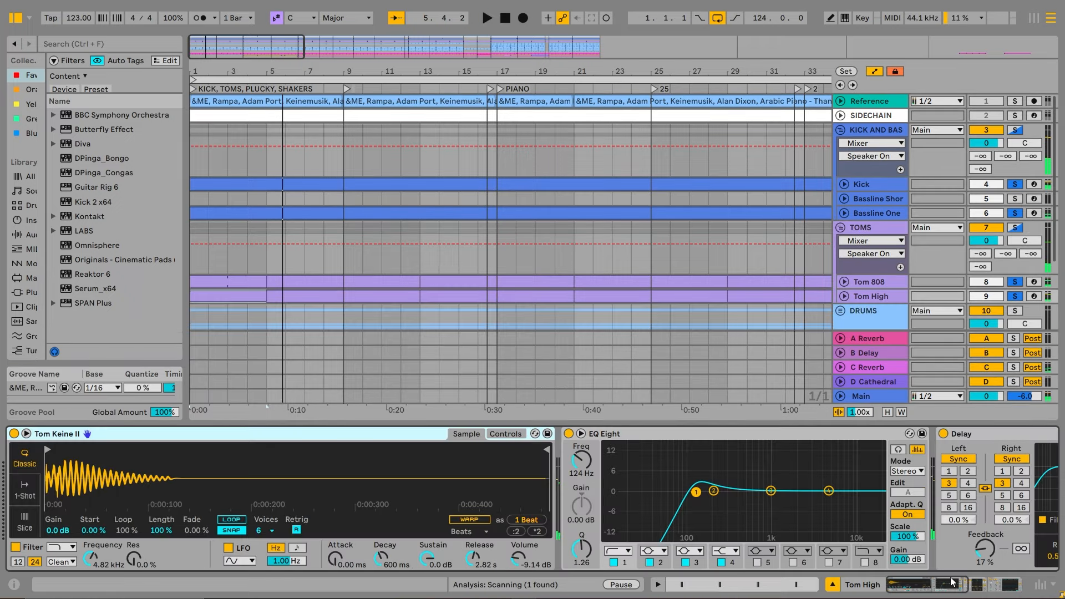
Enable high-cut band 8 in the Tom 808 track's EQ Eight
left_click(889, 285)
left_click_drag(941, 584, 900, 587)
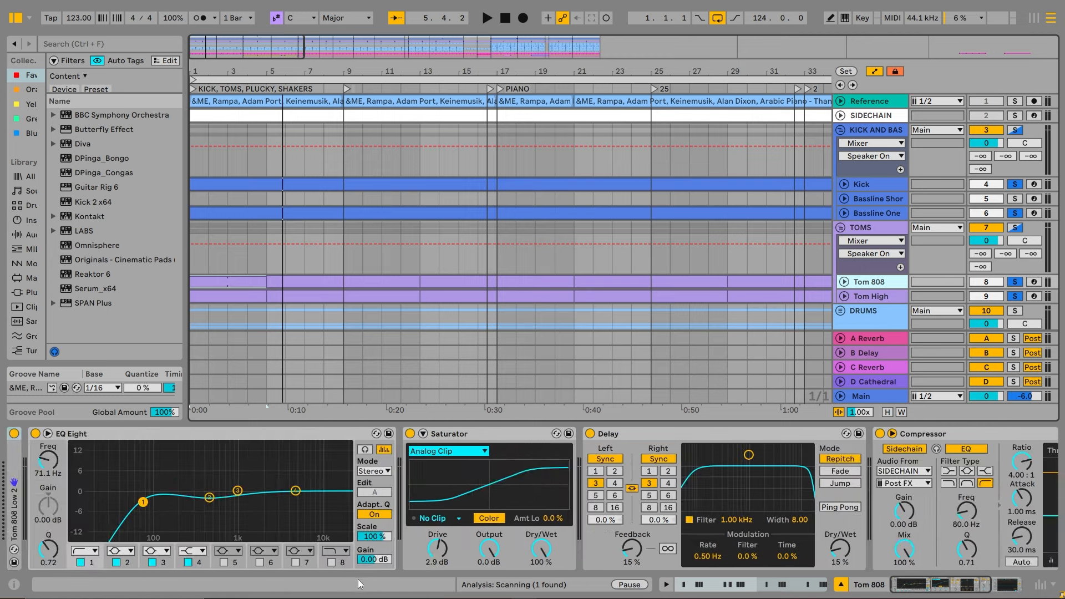
left_click(331, 562)
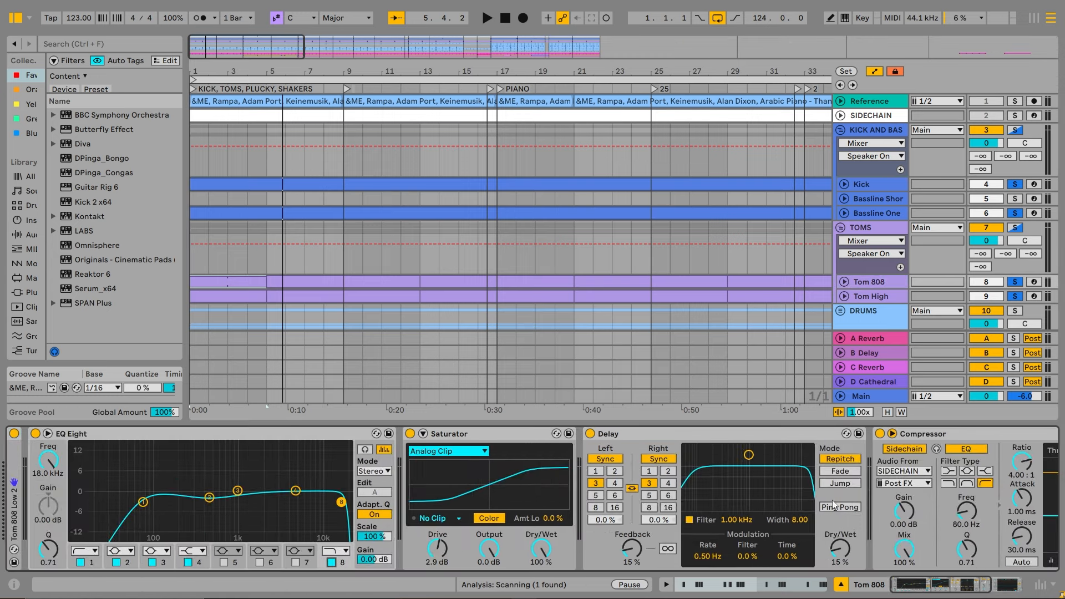
Examine the device chains of the Bassline Short, Bassline One note and Kick tracks in turn
left_click(880, 199)
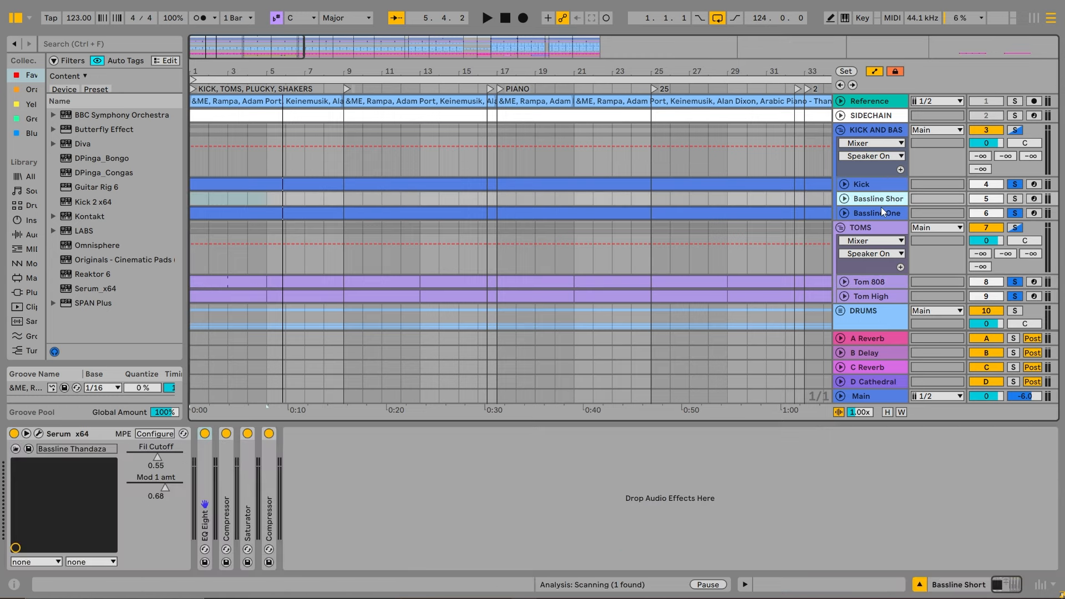
left_click(881, 213)
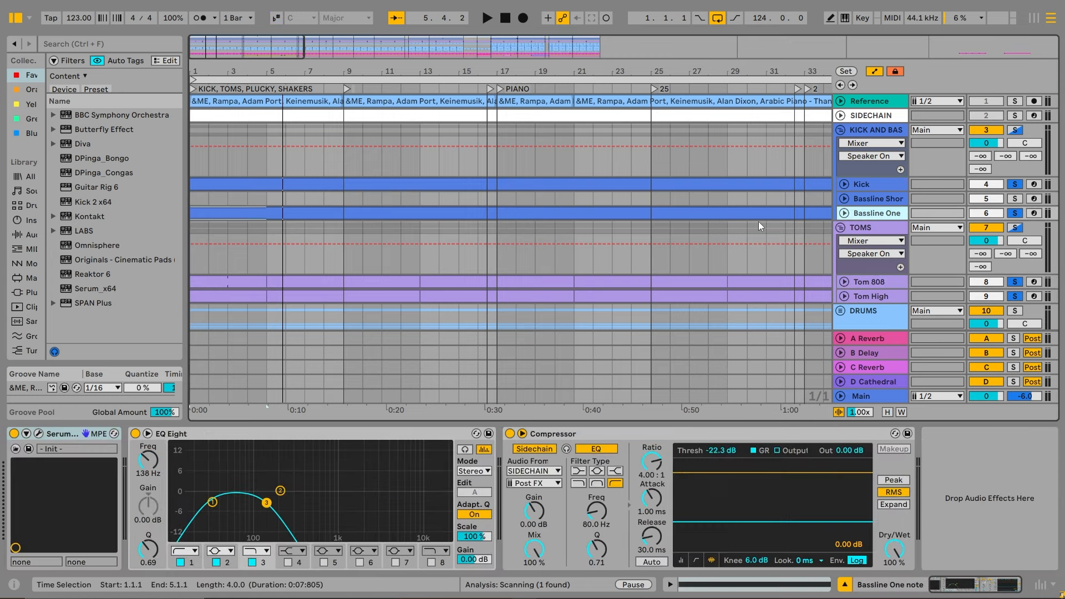
left_click(874, 185)
Unfold the Kick track with the full length of the arrangement in view
scroll(867, 201, "down", 3)
left_click_drag(660, 72, 621, 42)
left_click_drag(458, 70, 445, 67)
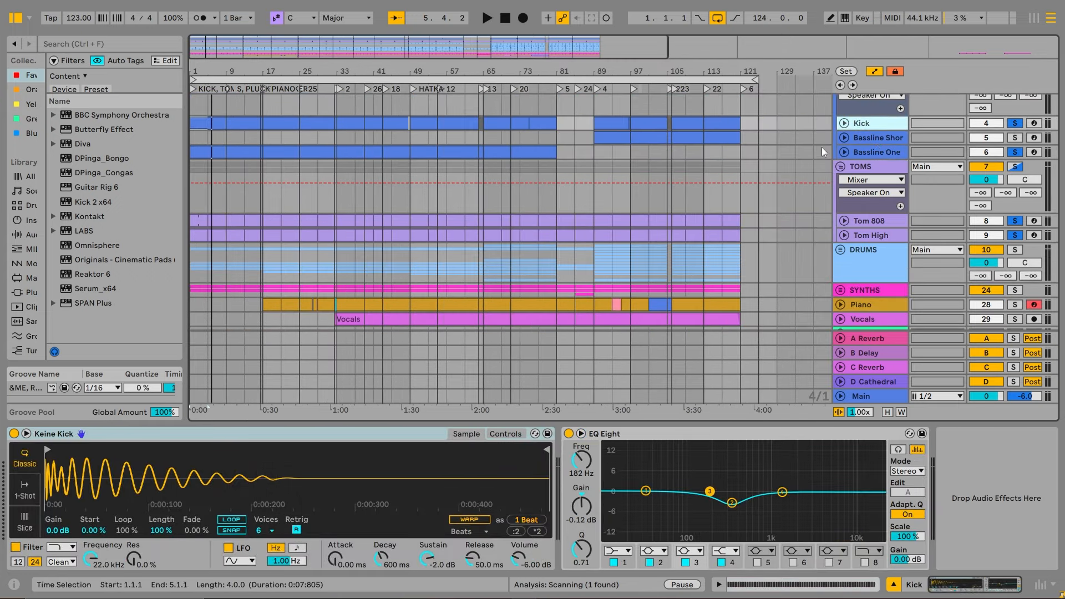
left_click(844, 123)
scroll(848, 157, "up", 3)
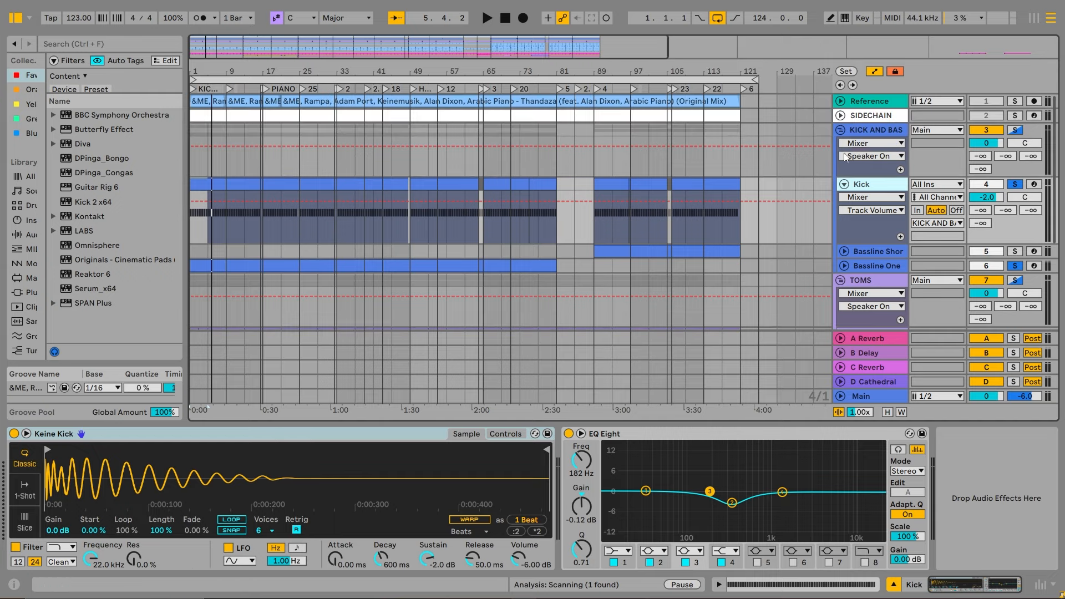
Examine the device chains of the KICK AND BASS group and the Main track, and return to the Kick track
left_click(864, 132)
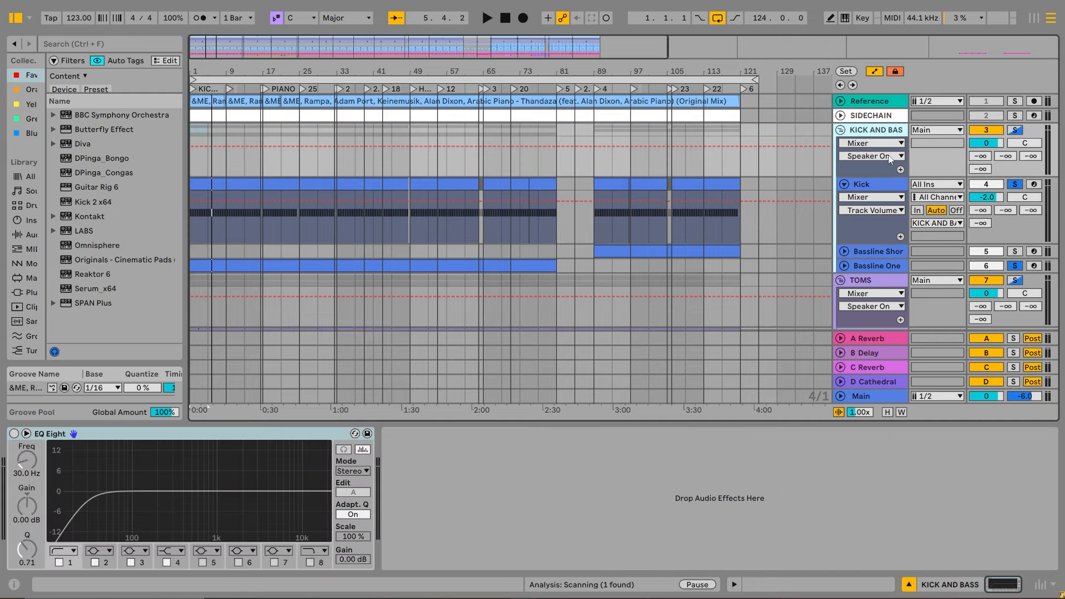
left_click(872, 396)
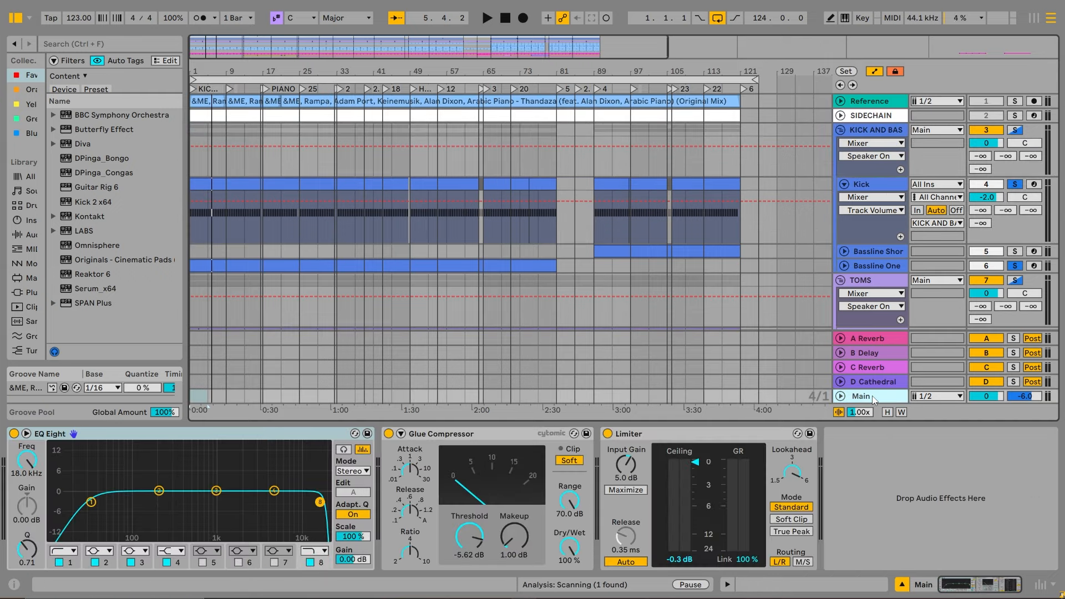
left_click(877, 187)
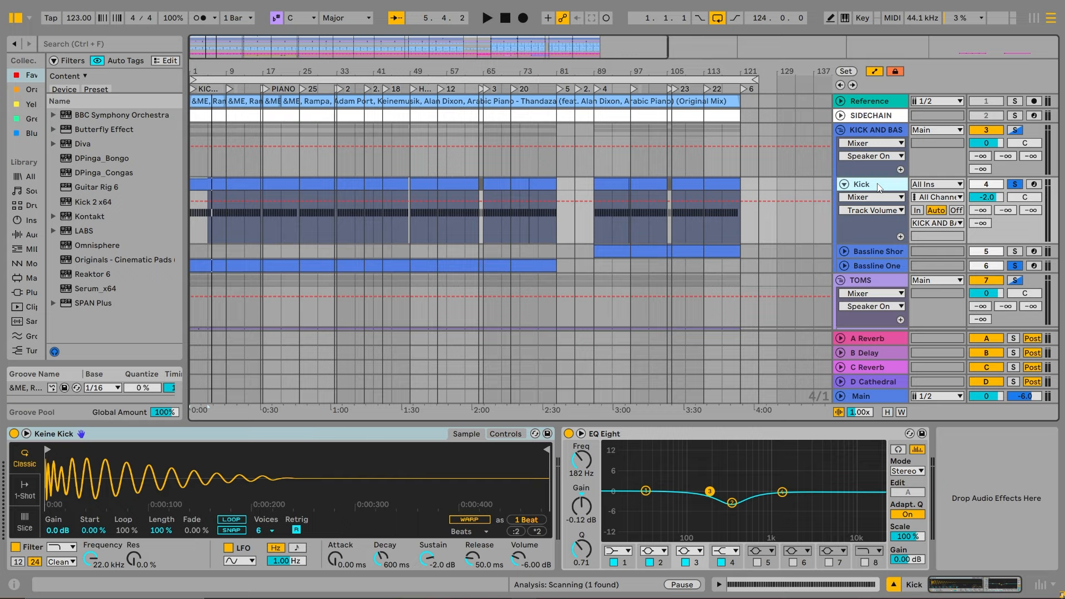
Show the EQ Eight Device On automation for the KICK AND BASS group
left_click(874, 131)
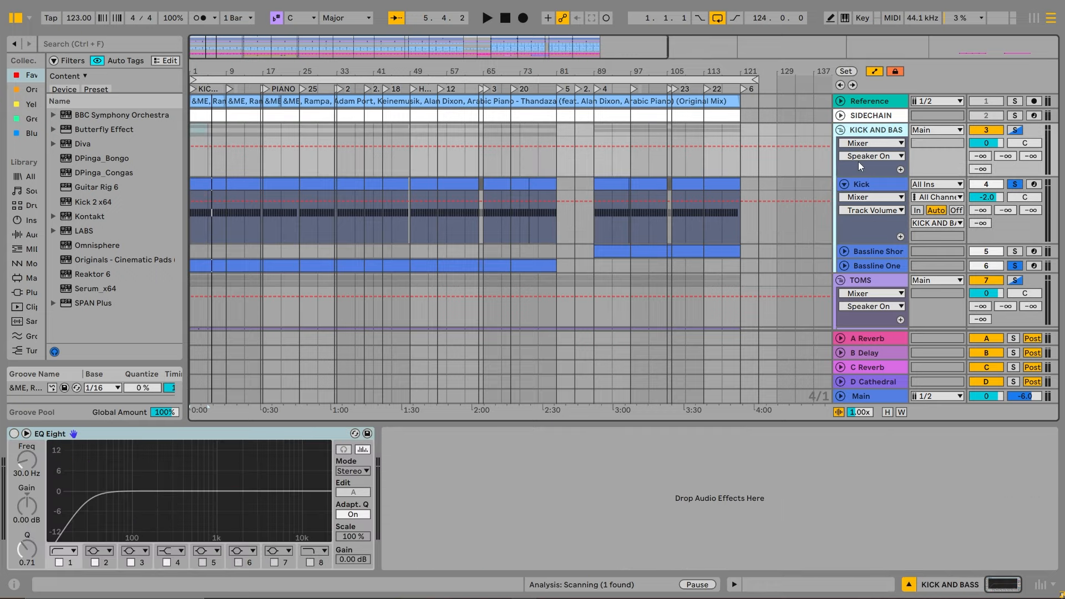
left_click(870, 143)
left_click(873, 169)
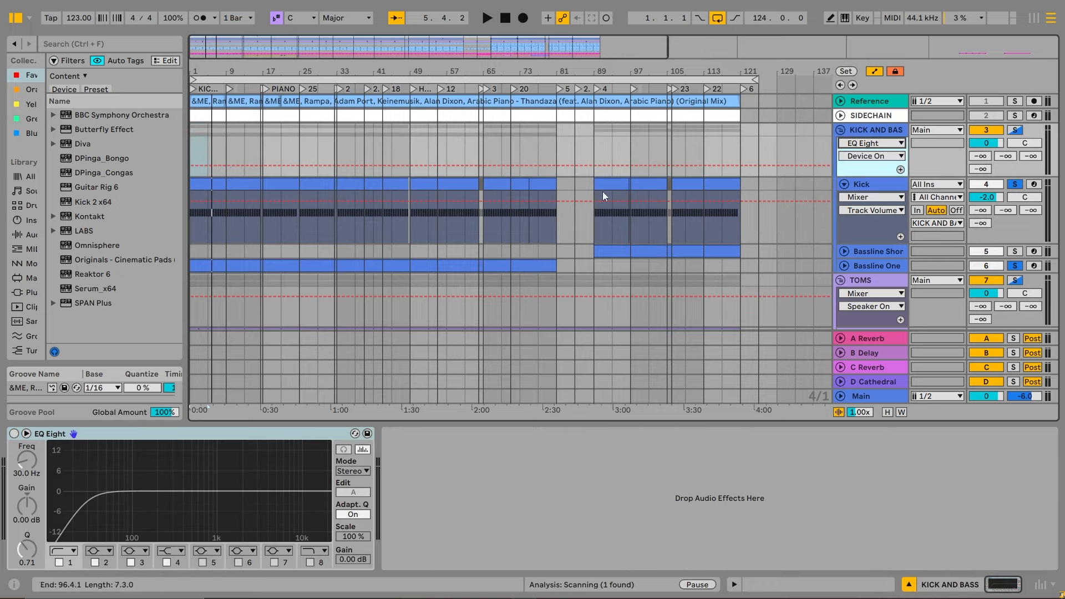
Open the notes of the short Kick clip just before bar 97 and select its four short closing notes
left_click_drag(522, 69, 499, 149)
double_click(517, 185)
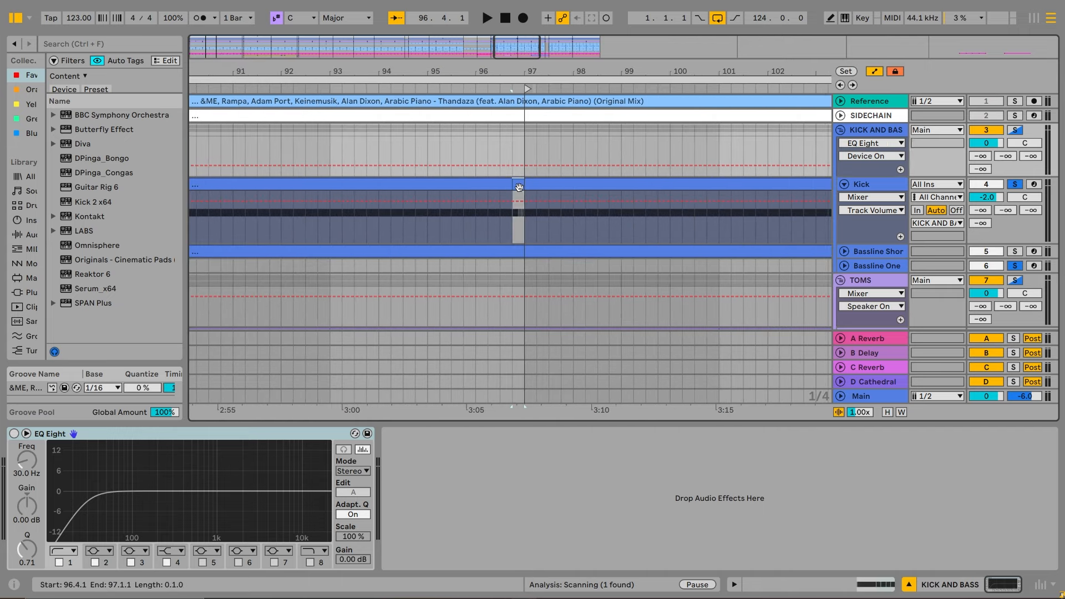
scroll(656, 485, "down", 2)
scroll(636, 477, "down", 3)
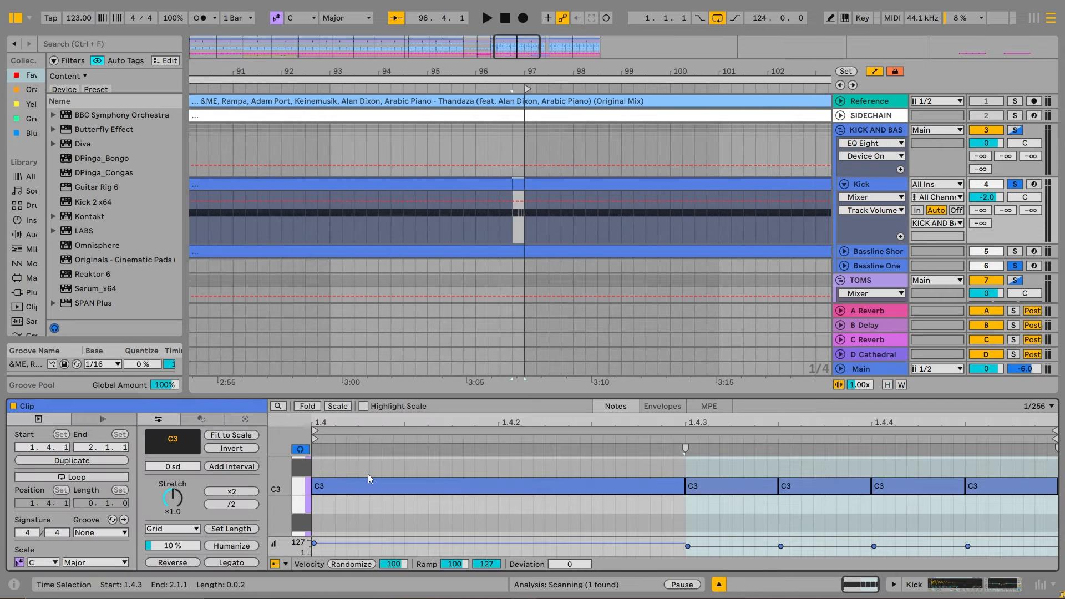
left_click(1013, 503)
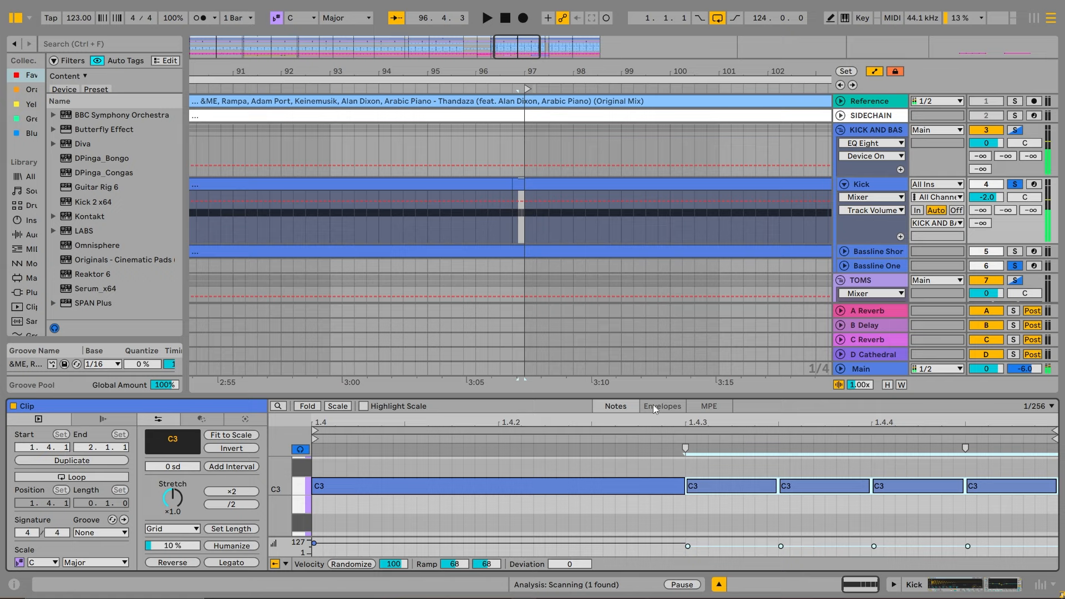
Play the arrangement through the short Kick fill before bar 97, stop playback, and return to the Kick device chain
left_click(434, 89)
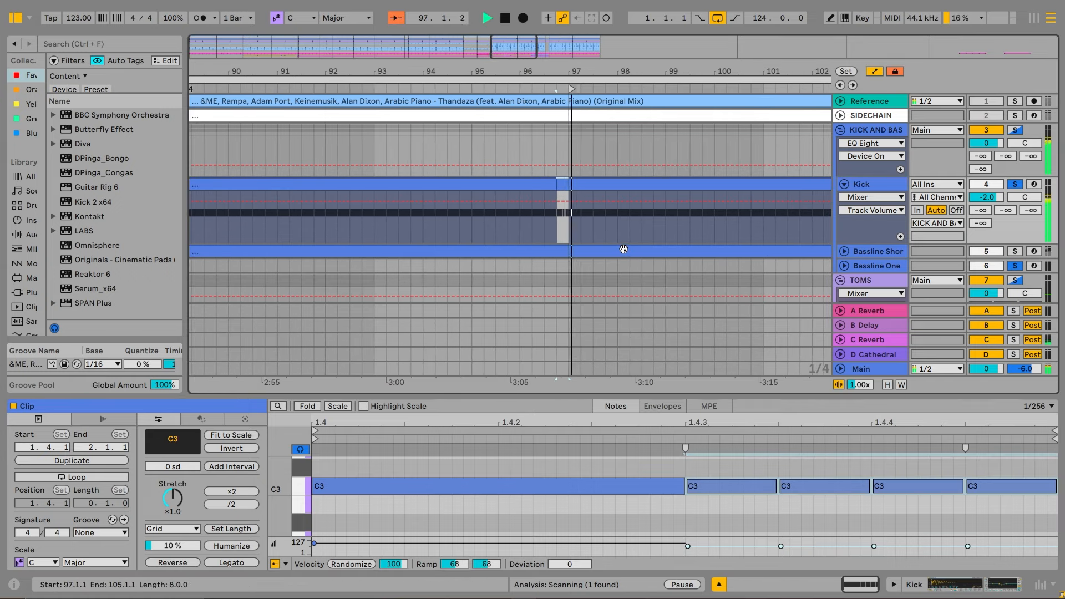
key("space")
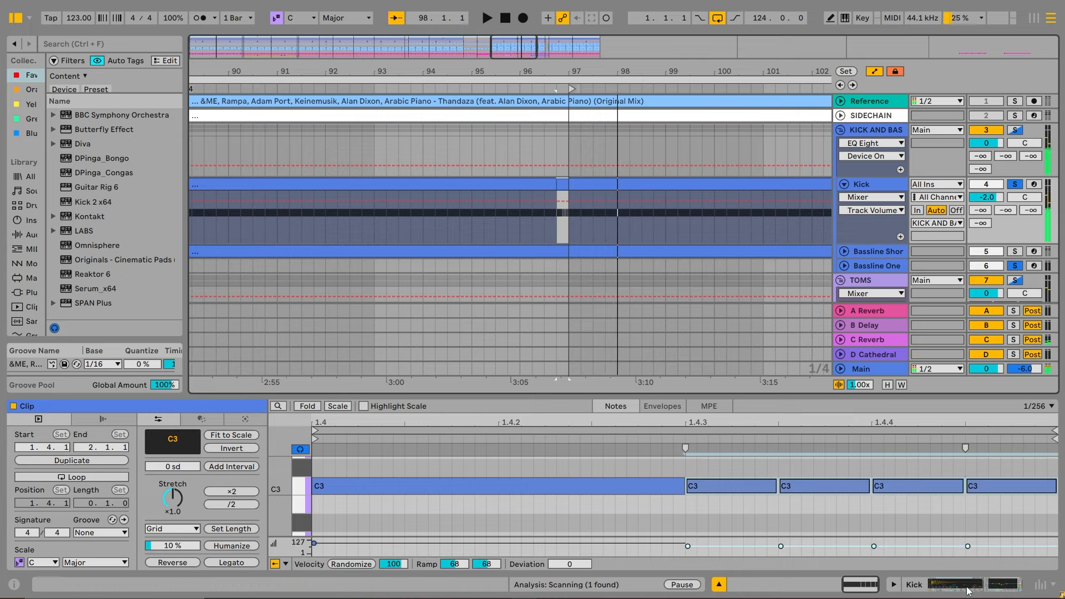
left_click(965, 585)
Select the Kick clip that starts at bar 65
left_click_drag(512, 76, 575, 26)
key("a")
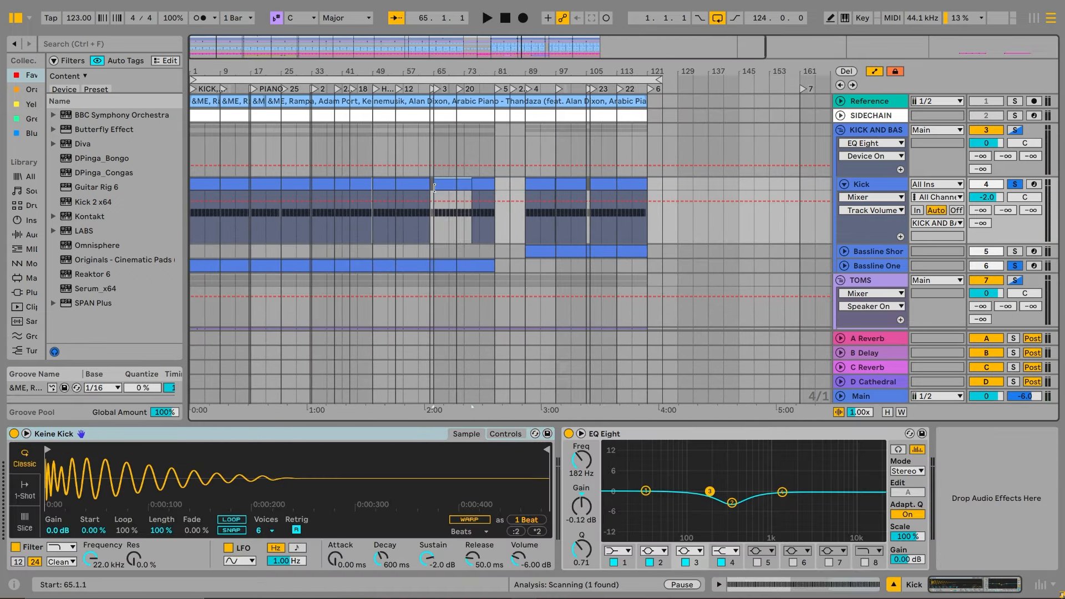
left_click(451, 197)
Unfold the SYNTHS group to reveal its Pluck and Pad Transition tracks
scroll(450, 217, "down", 3)
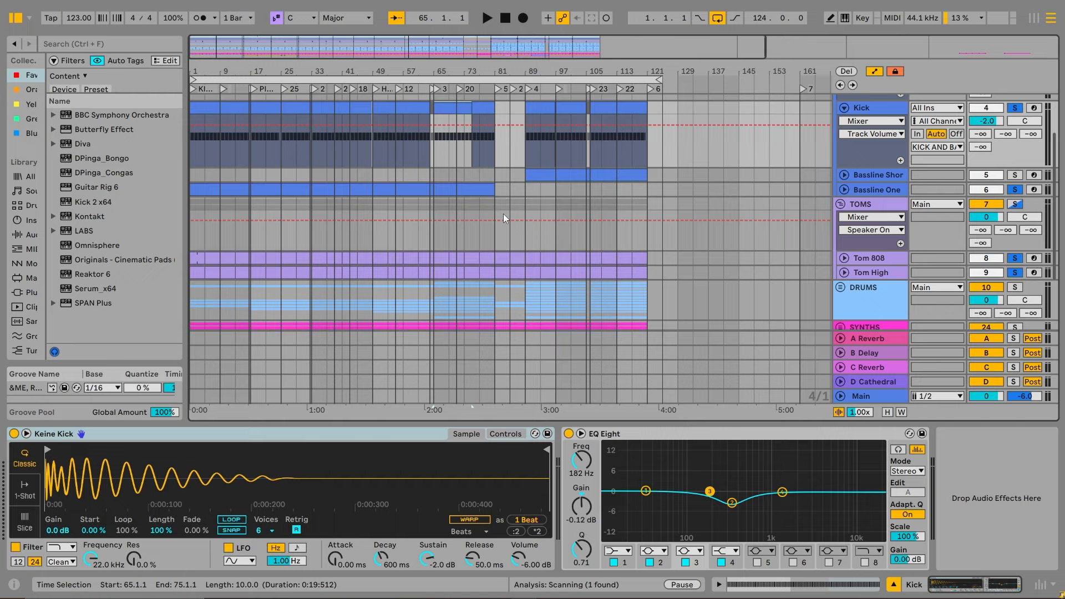
scroll(844, 258, "down", 3)
left_click(844, 255)
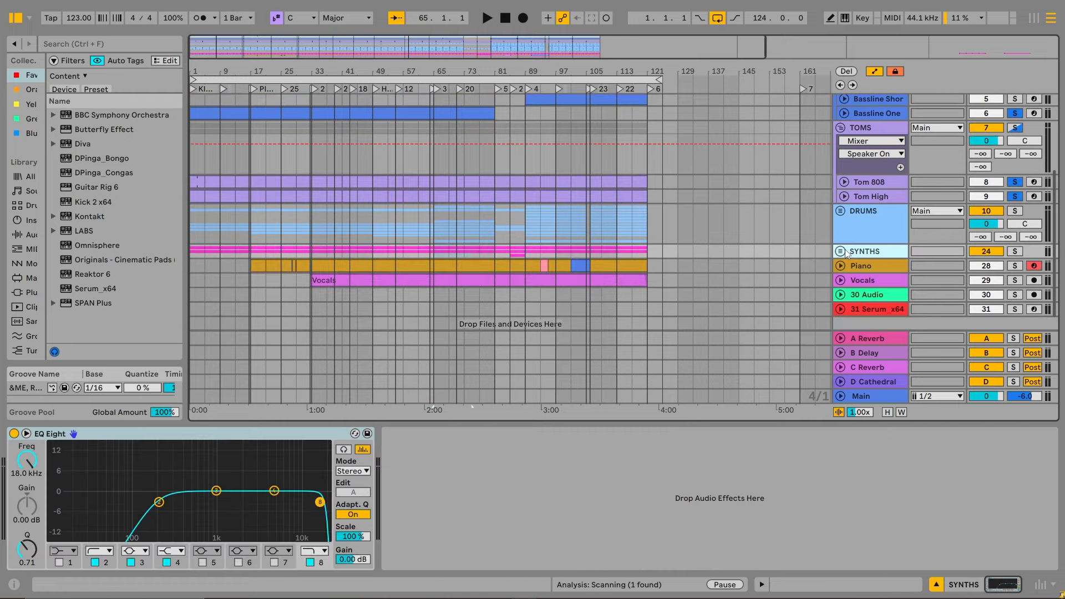
left_click(841, 252)
left_click(843, 256)
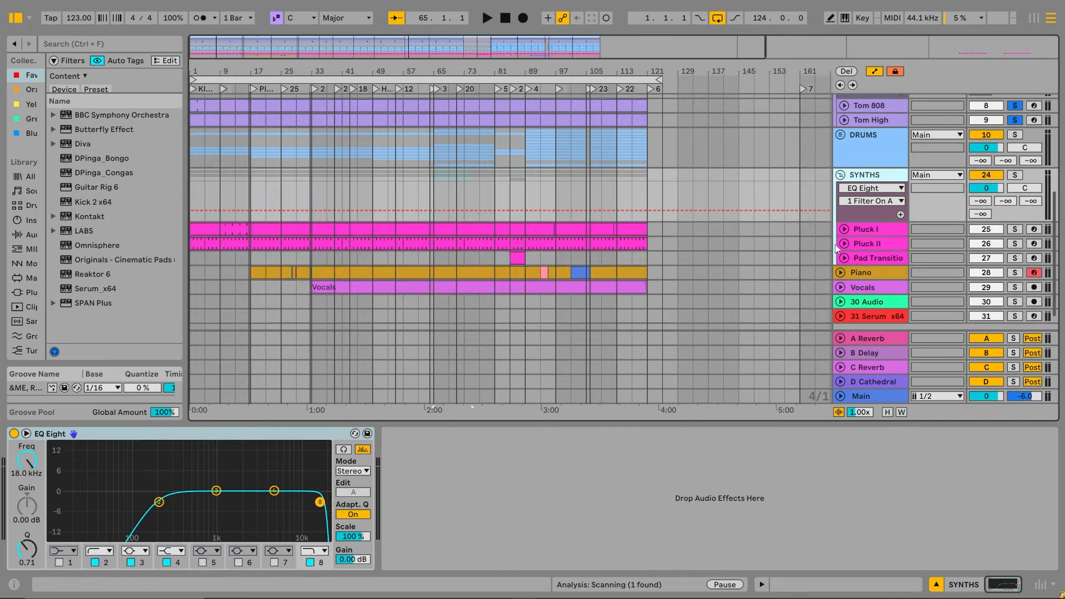
Compare the device chains of the Pluck I, Pluck II and Pad Transition tracks
left_click(876, 228)
left_click(873, 243)
left_click(871, 231)
left_click(872, 243)
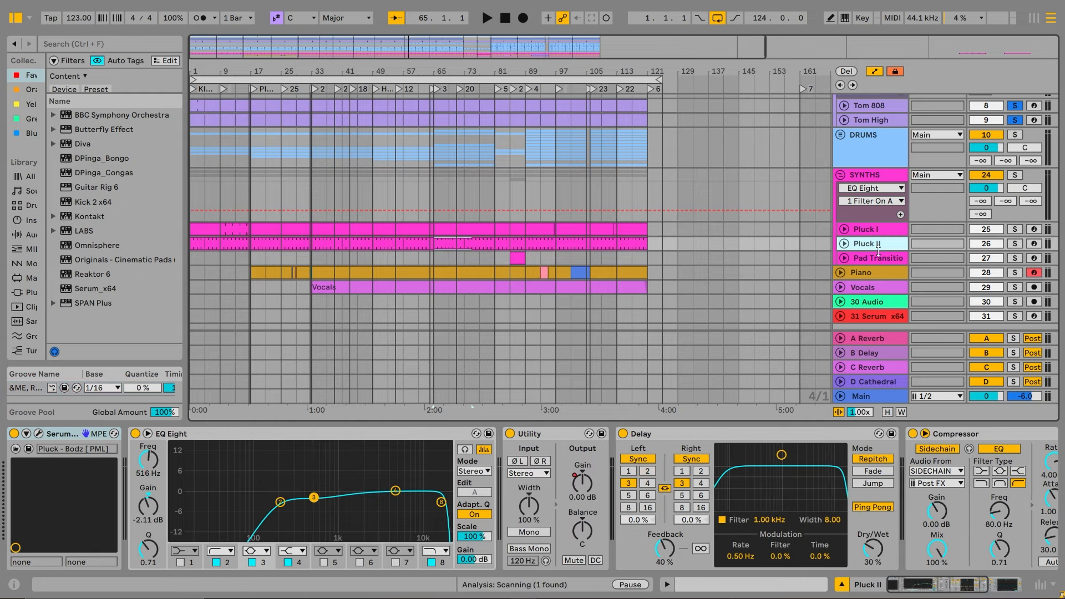
left_click(872, 257)
left_click(873, 232)
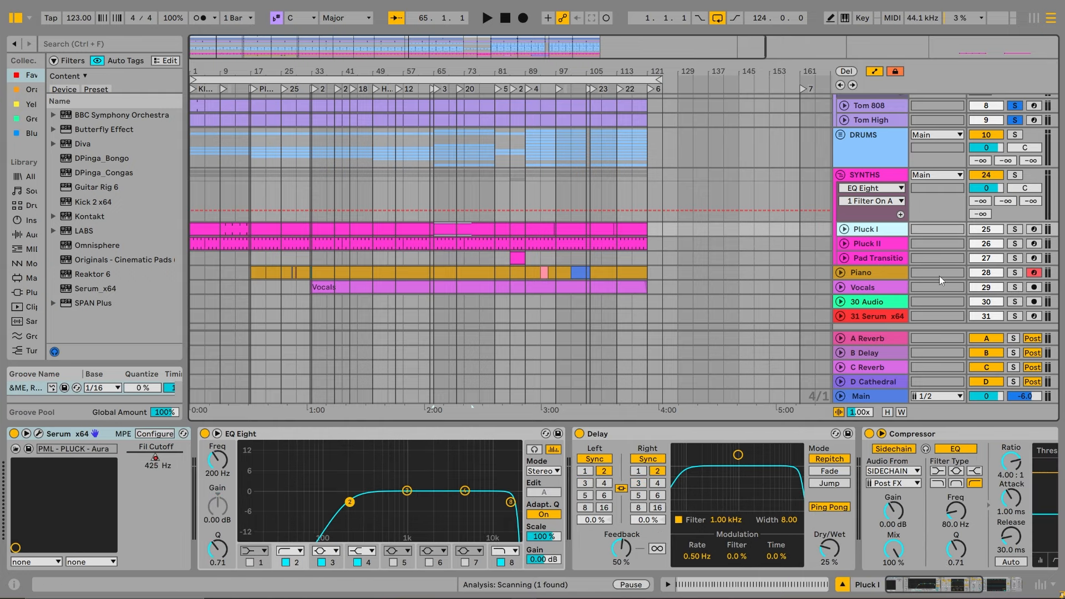
left_click(879, 242)
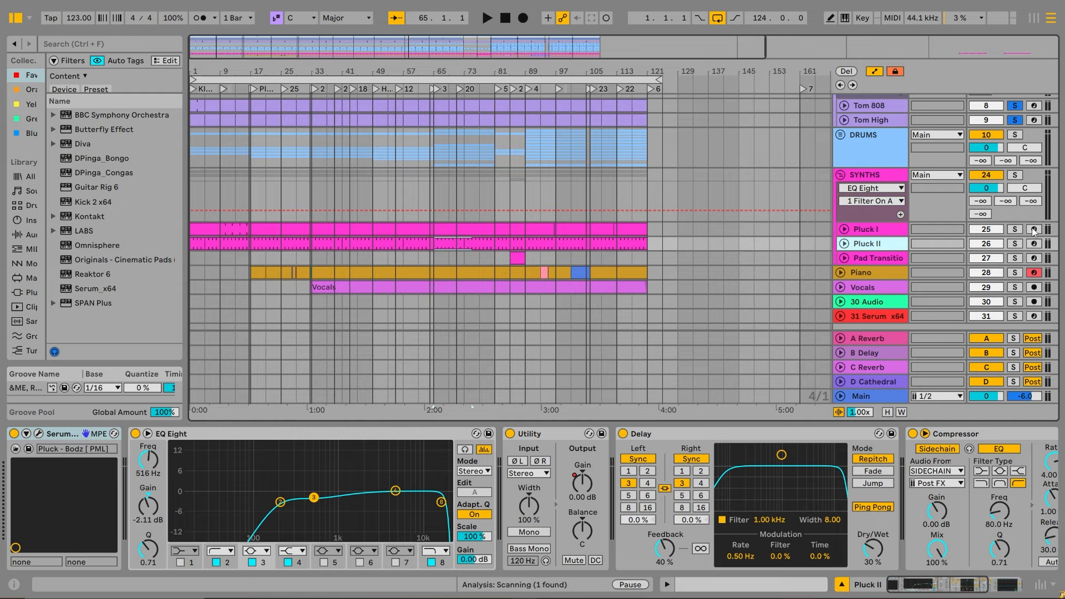
Solo the Pluck I track and start playback from the first bar of the arrangement
left_click(1014, 230)
left_click(764, 234)
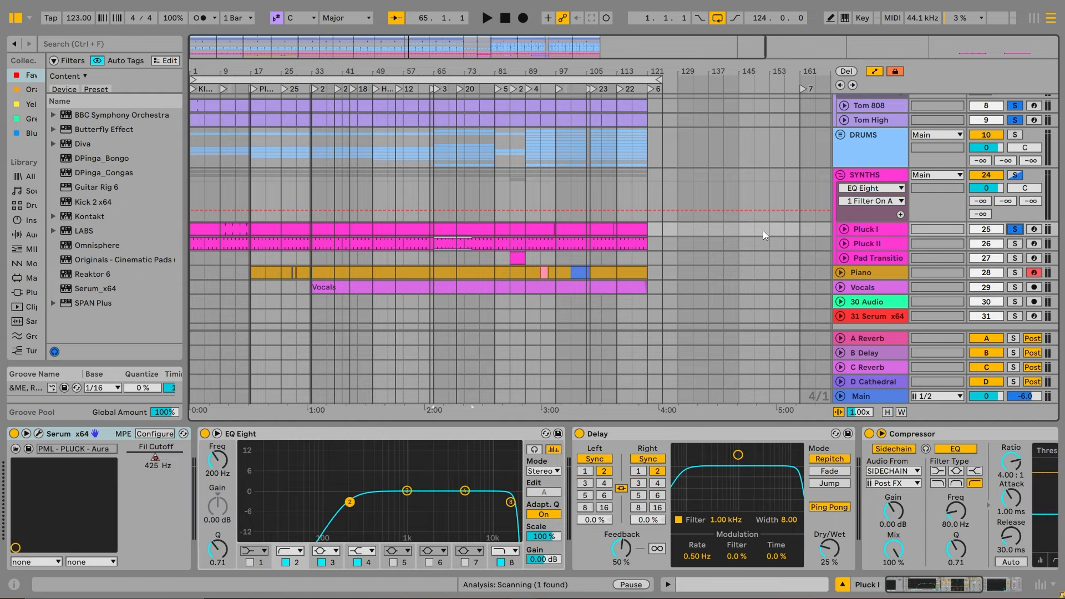
left_click(192, 88)
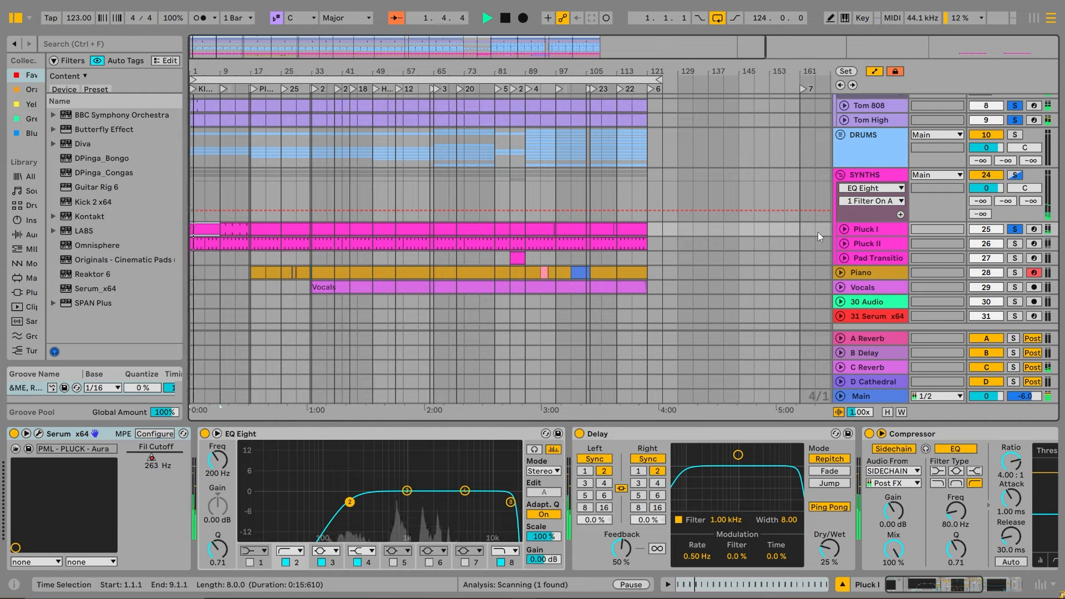
Unfold the Pluck I track to reveal its automation lanes and show the Utility Gain automation in its main lane
left_click(843, 229)
scroll(555, 250, "down", 2)
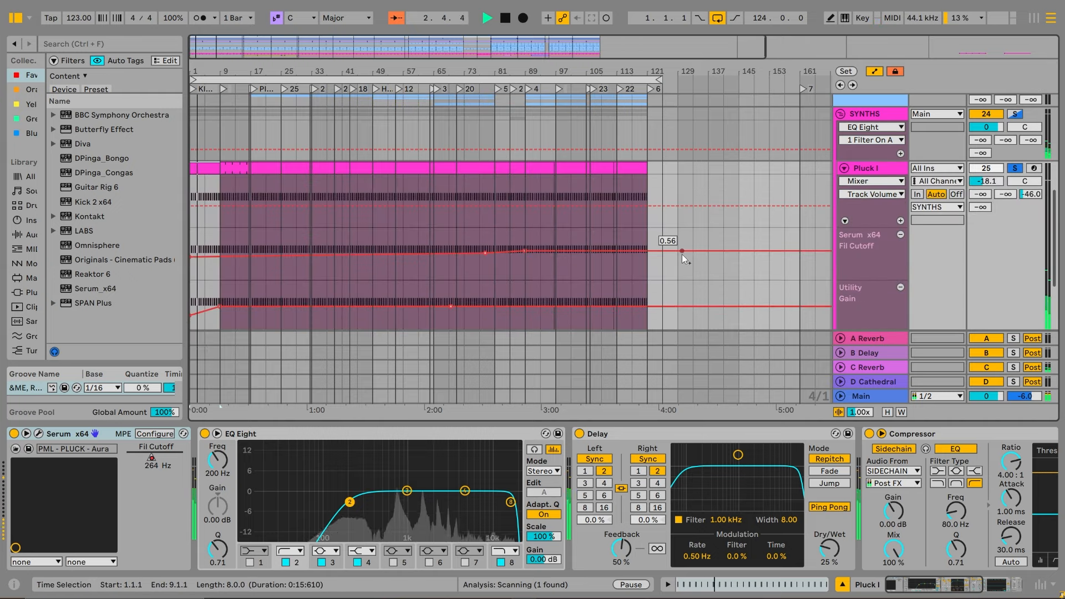
scroll(677, 245, "down", 2)
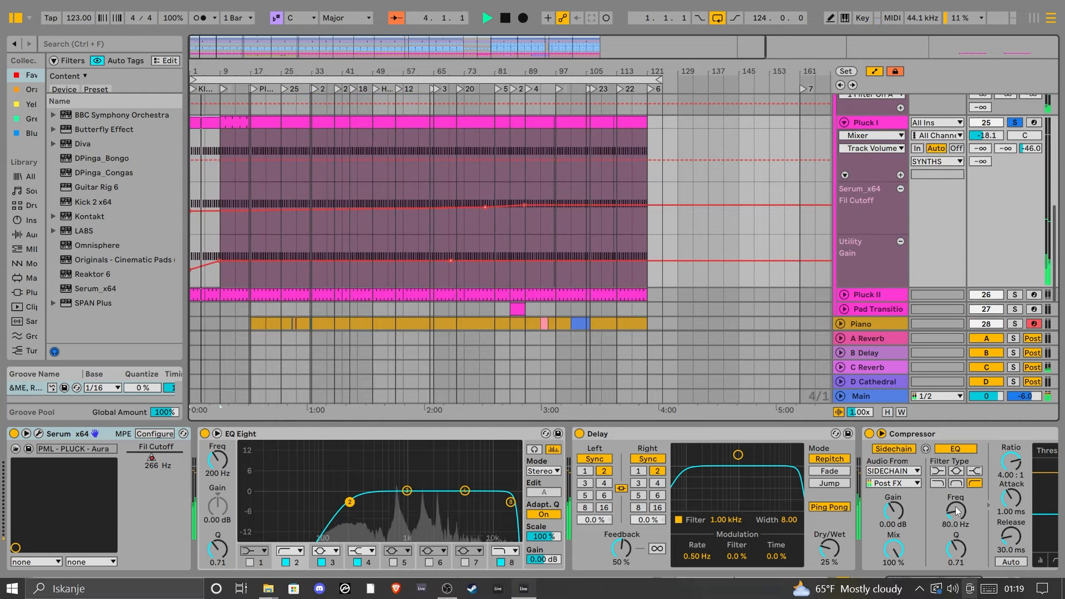
scroll(925, 527, "right", 5)
left_click(955, 491)
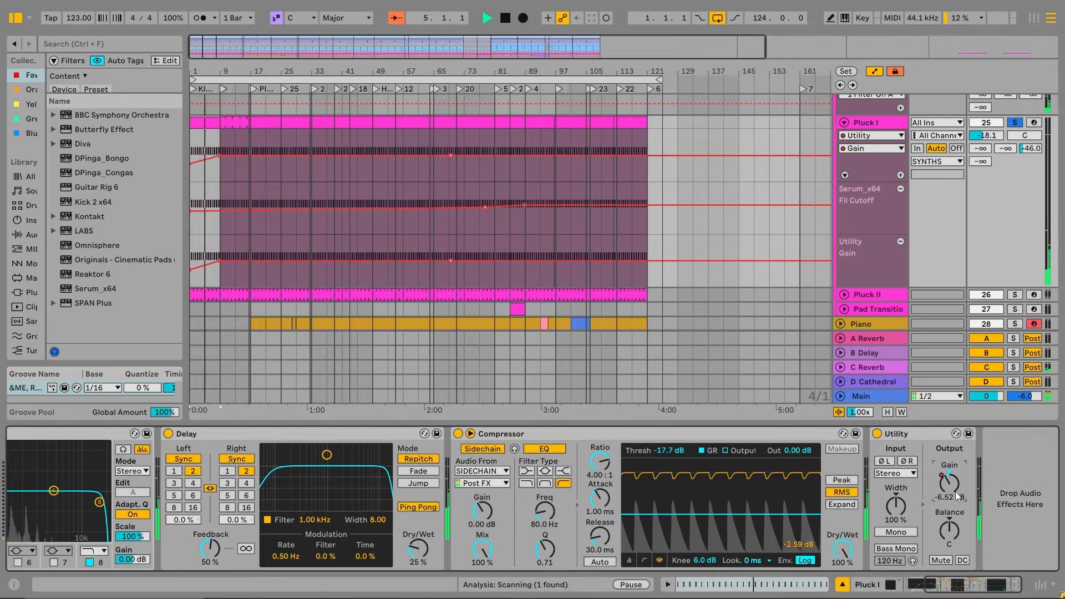
Examine the notes of the first two Pluck I clips during playback
left_click(212, 123)
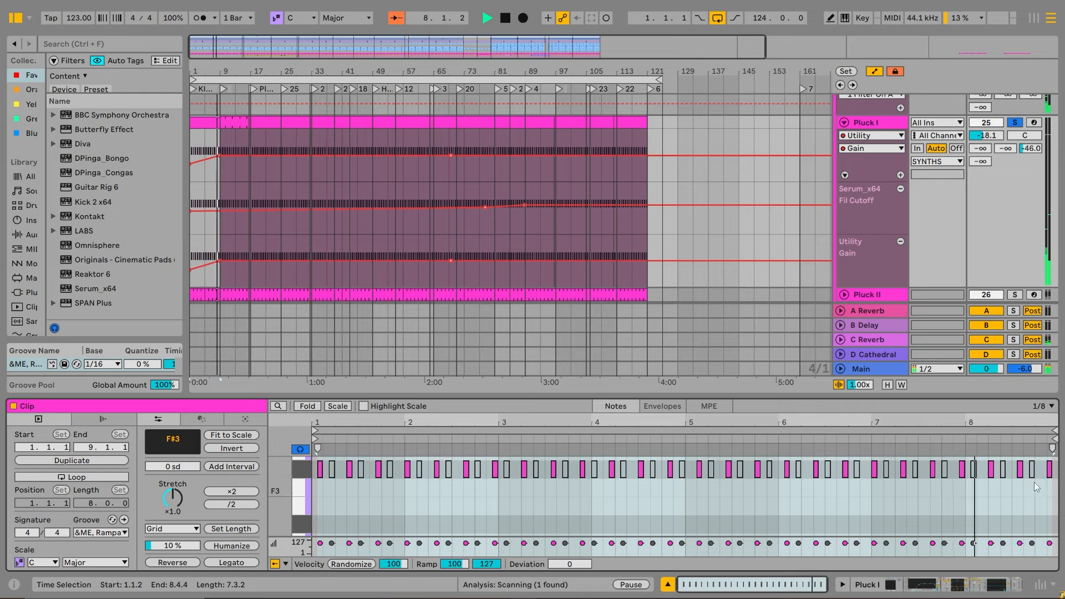
left_click(229, 123)
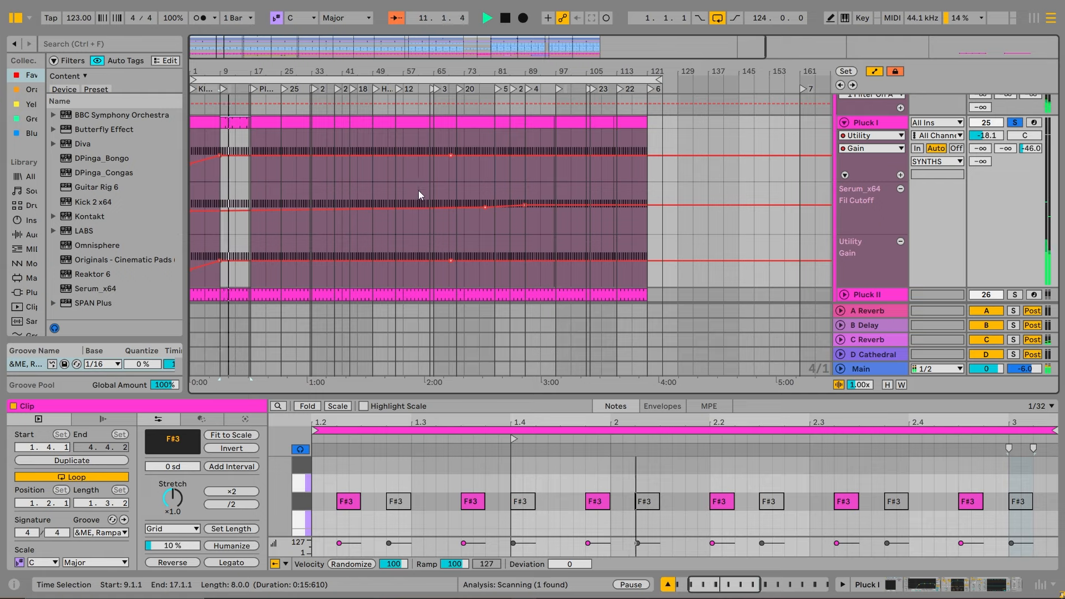
key("minus")
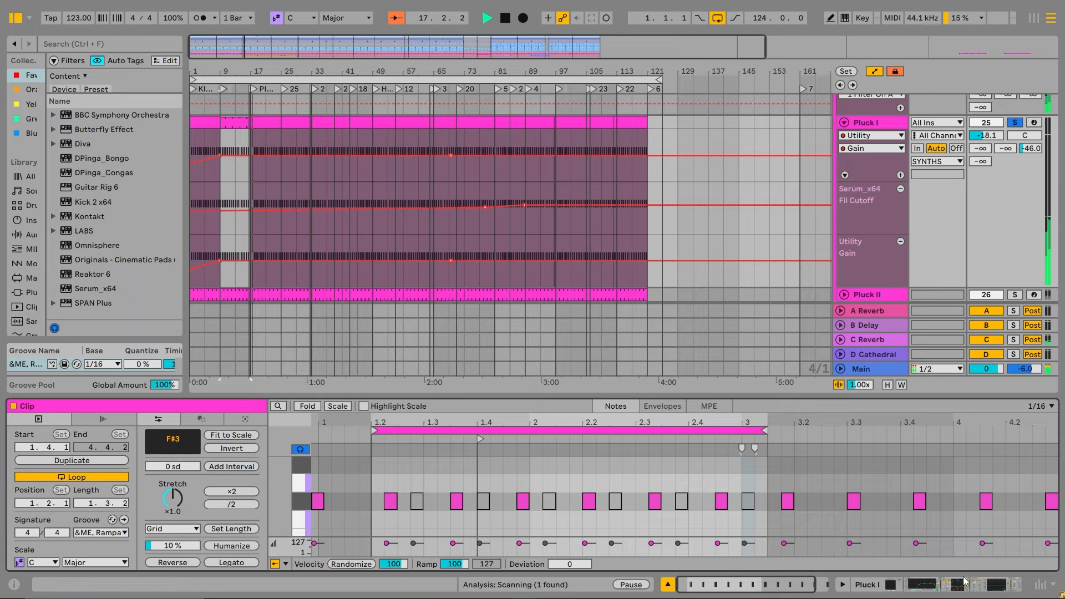
Return to Pluck I's device chain, stop playback, and bring the tracks below Pluck I into view
left_click(943, 585)
key("space")
scroll(699, 237, "down", 2)
scroll(699, 238, "down", 1)
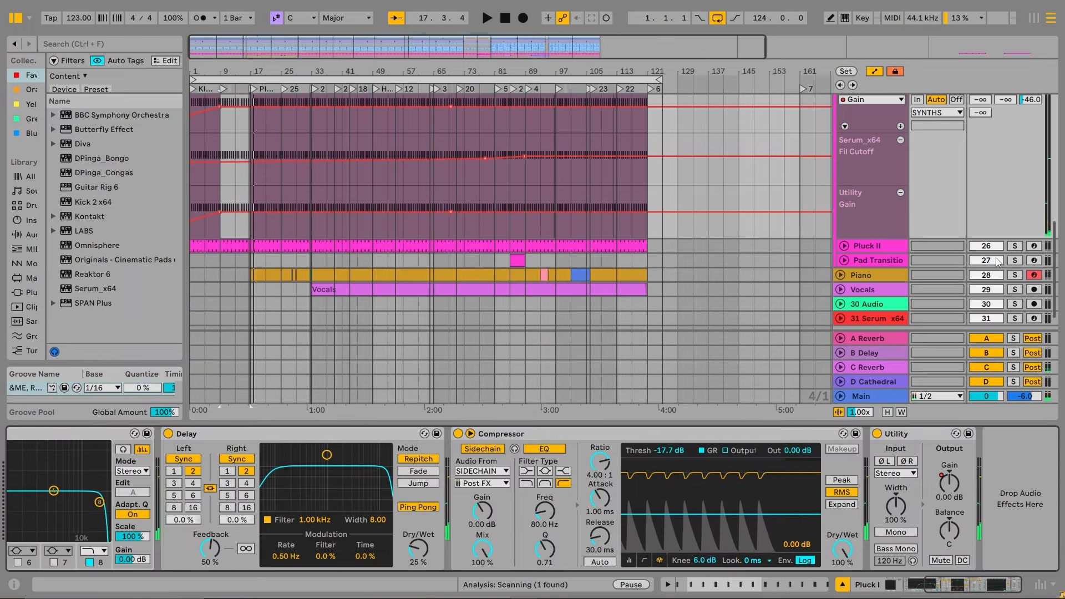
Unfold and solo the Pluck II track and open its first clip in the note editor
left_click(834, 246)
left_click(844, 246)
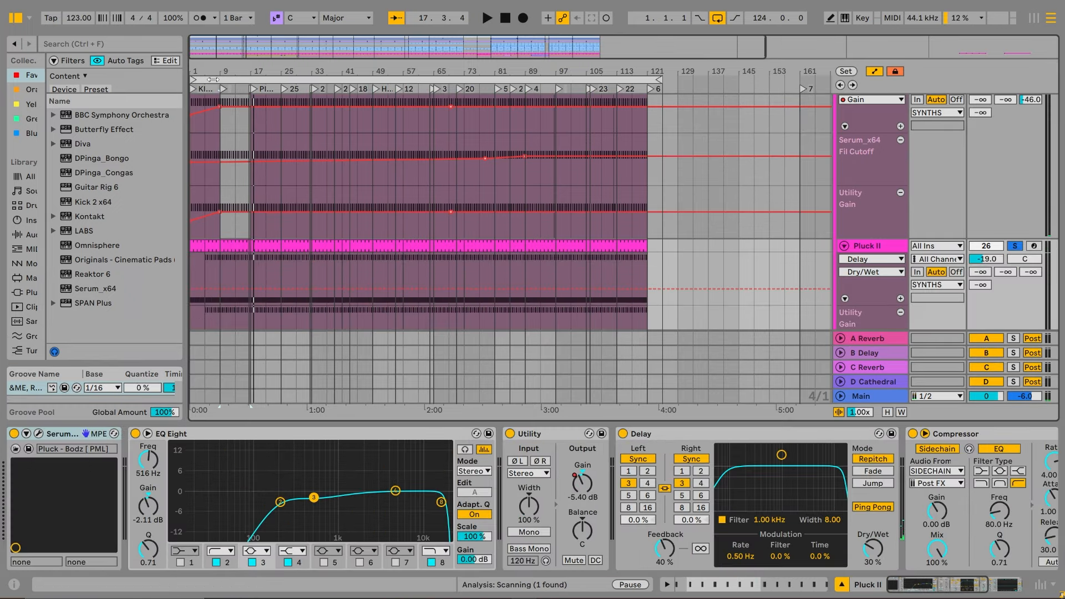
double_click(195, 246)
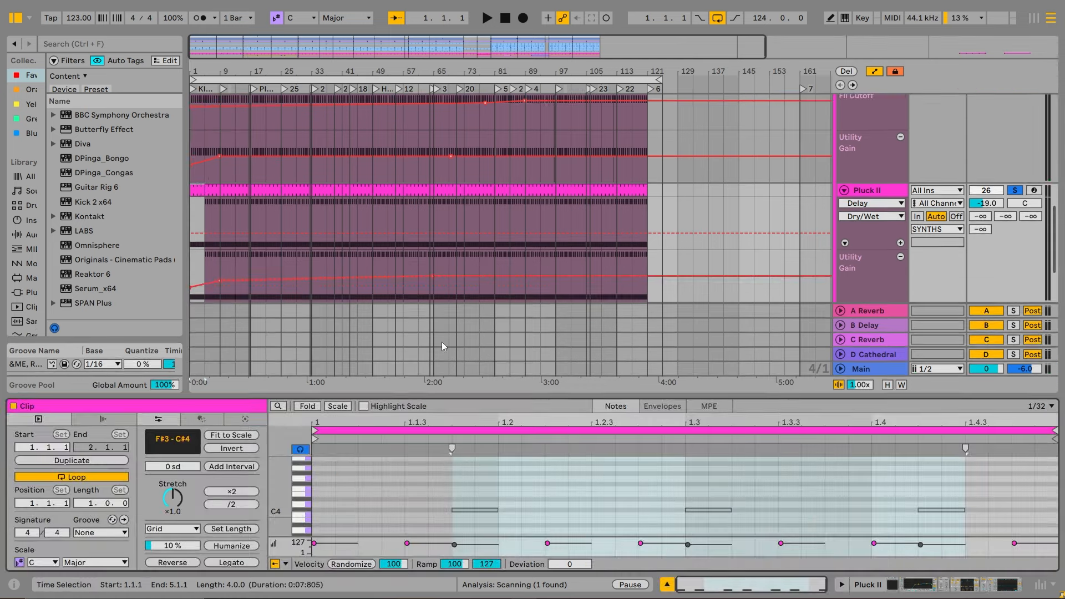
Enlarge the note editor and examine the F#3 and deactivated C#4 notes of the first Pluck II clip
left_click_drag(562, 397, 531, 270)
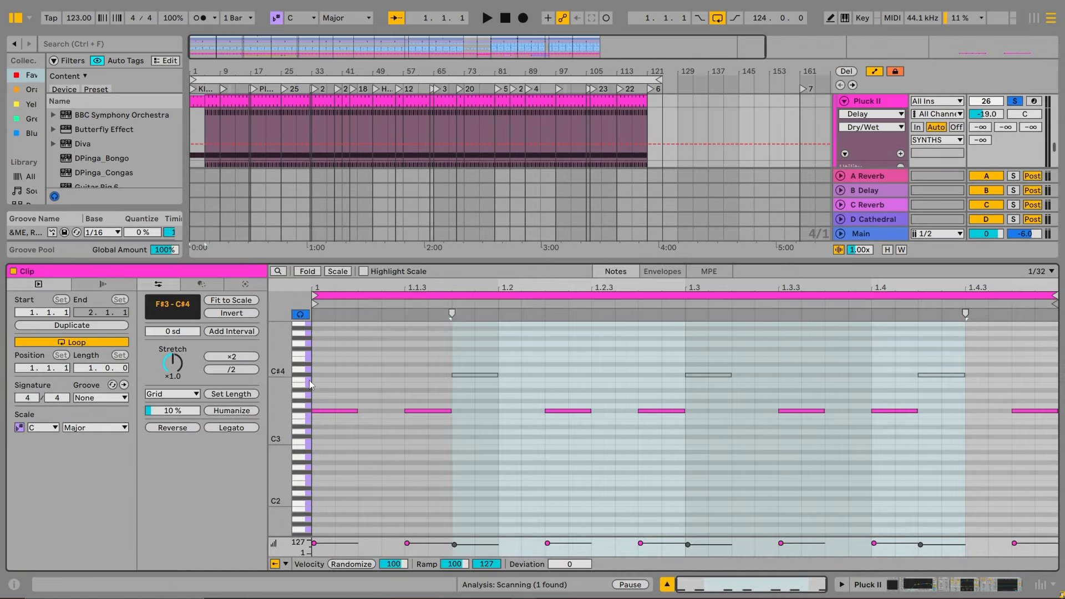
left_click_drag(331, 395, 920, 442)
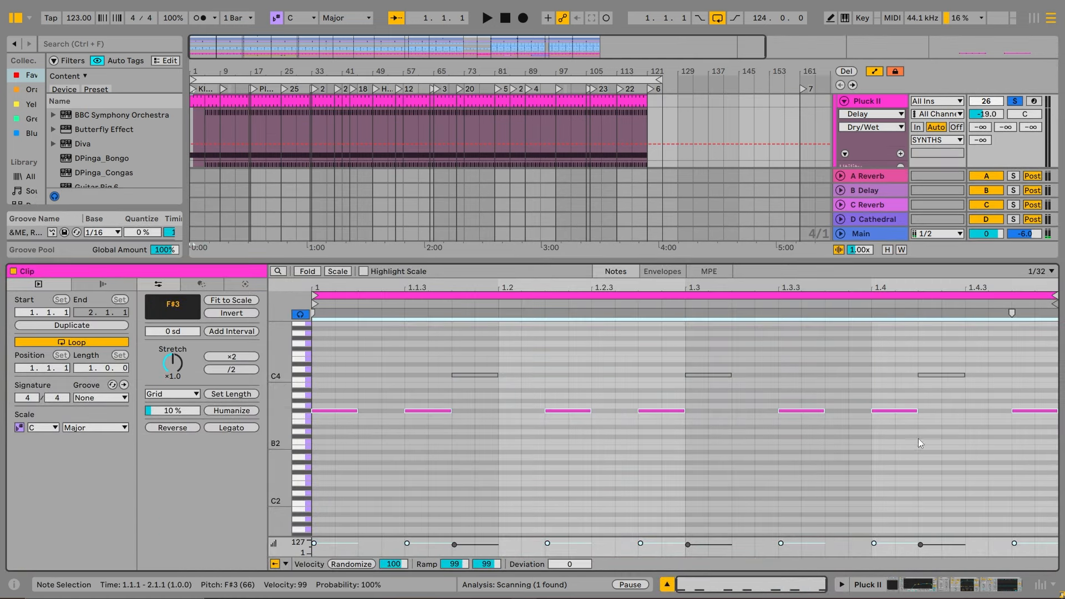
left_click_drag(451, 346, 968, 383)
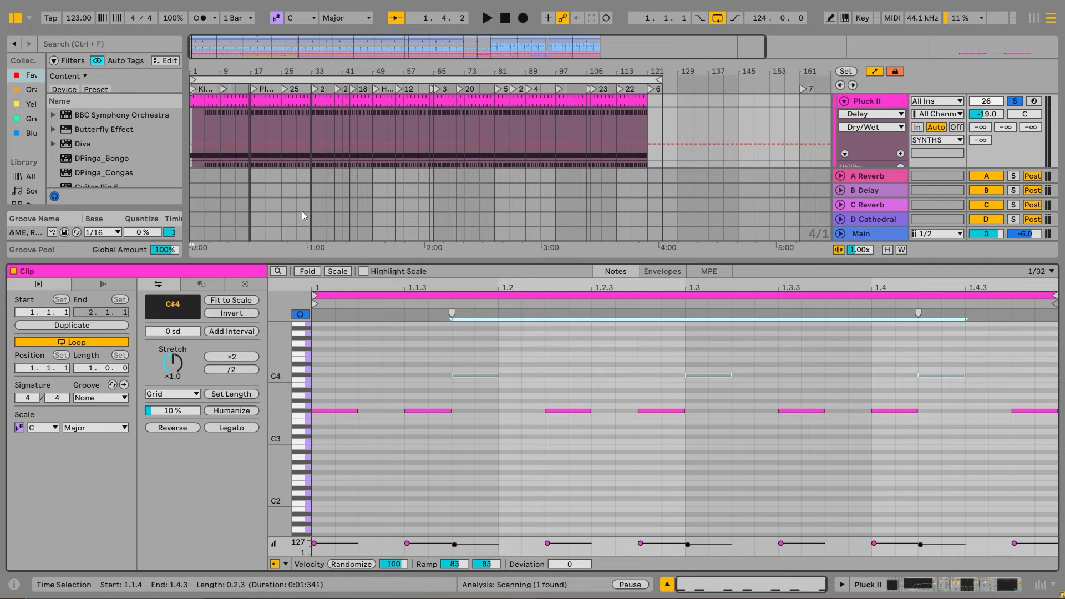
Show the Pluck II clip at bar 9, shrink the note editor, and examine the clip's C#4 notes
left_click(238, 104)
scroll(442, 111, "up", 5)
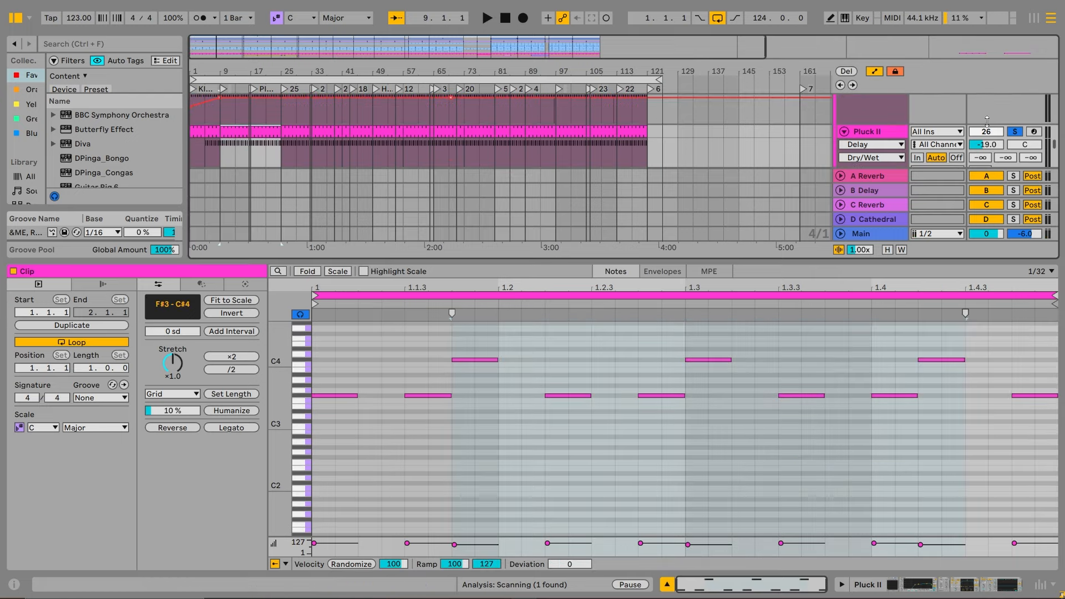
scroll(1002, 119, "up", 3)
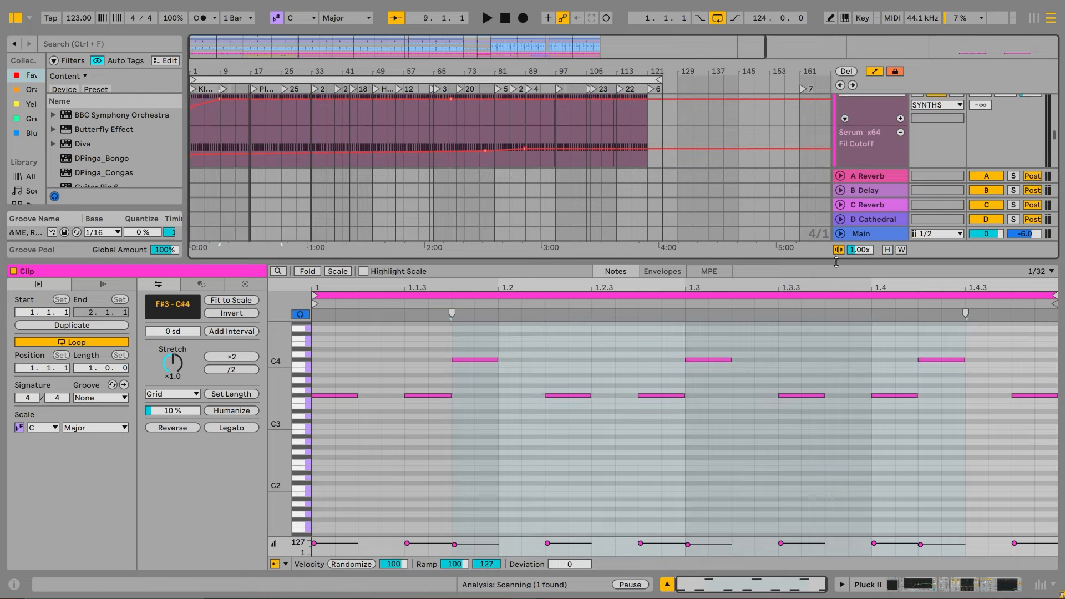
left_click_drag(836, 262, 849, 398)
left_click_drag(429, 480, 948, 504)
Fold and unsolo the Pluck I track, and play Pluck II alone from bar 9
scroll(766, 244, "up", 1)
scroll(766, 244, "up", 5)
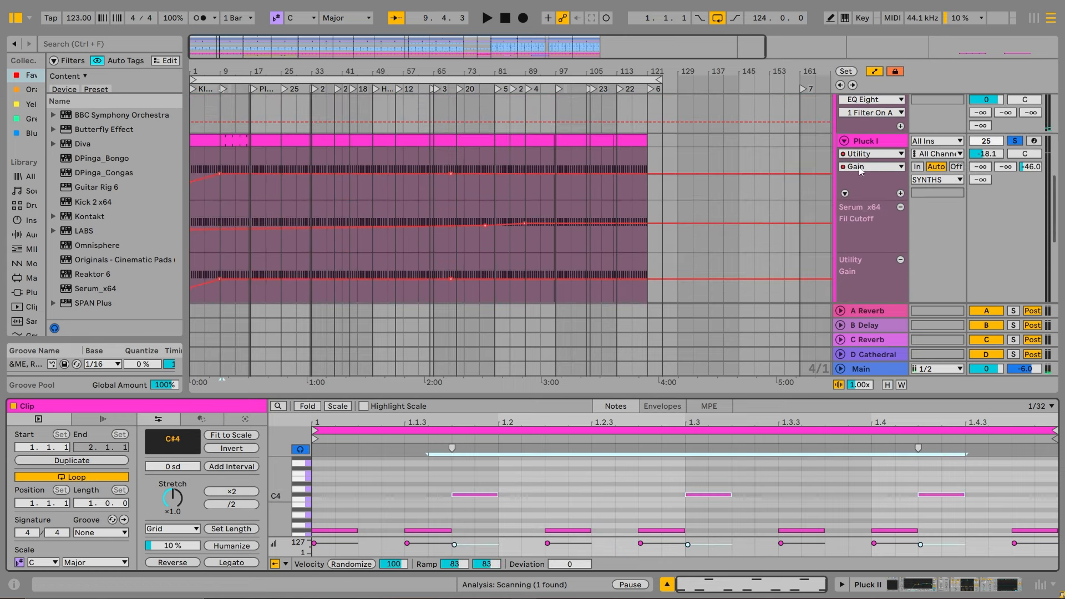
left_click(844, 141)
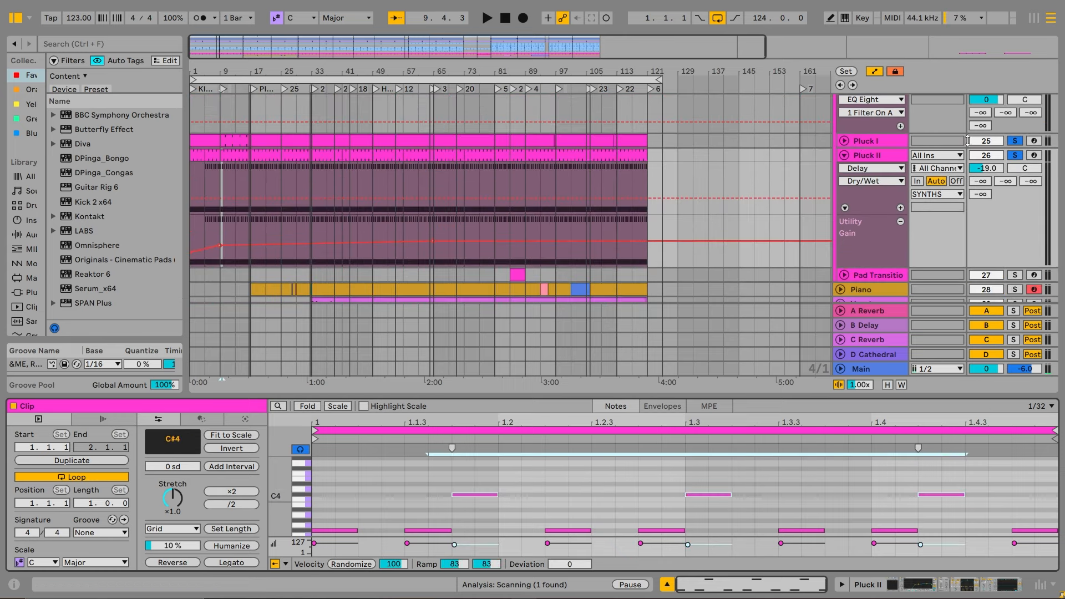
left_click(1015, 141)
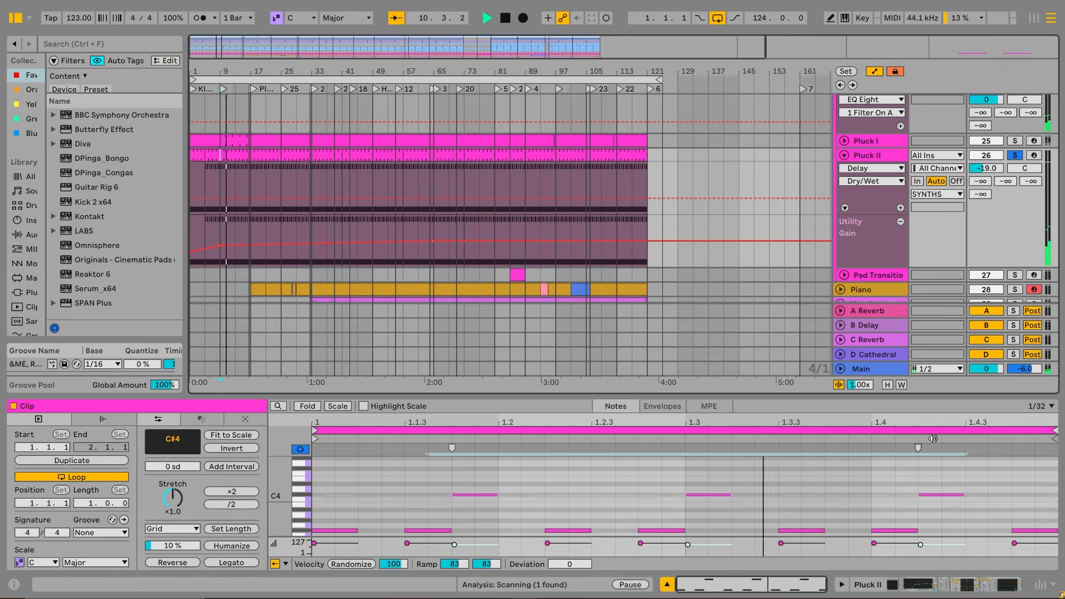
Solo the SYNTHS, TOMS and KICK AND BASS groups together while the arrangement plays
scroll(1020, 142, "up", 8)
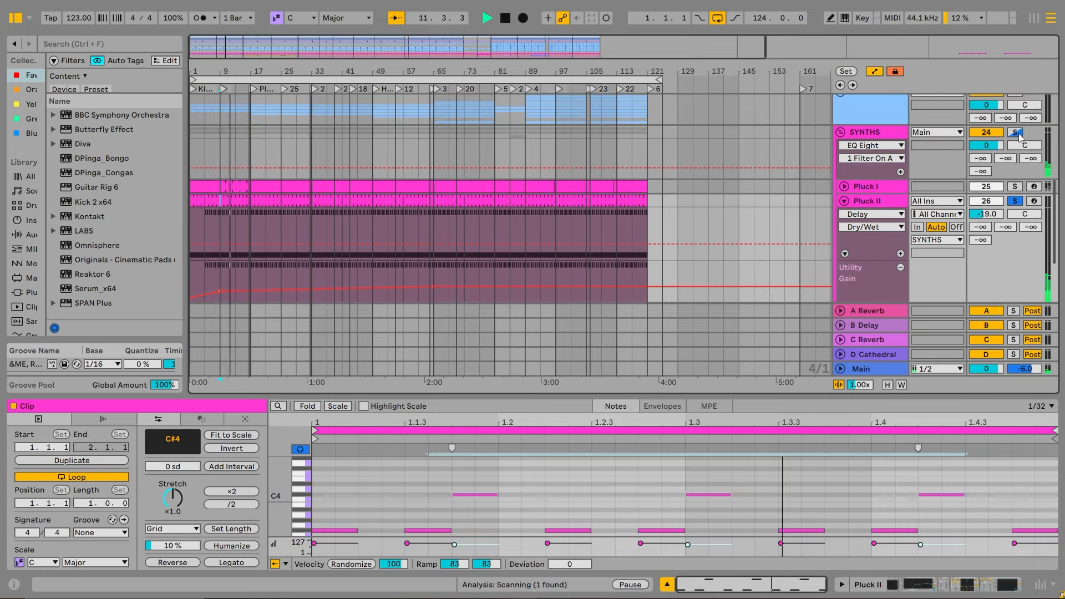
left_click(1013, 146)
scroll(1008, 142, "up", 5)
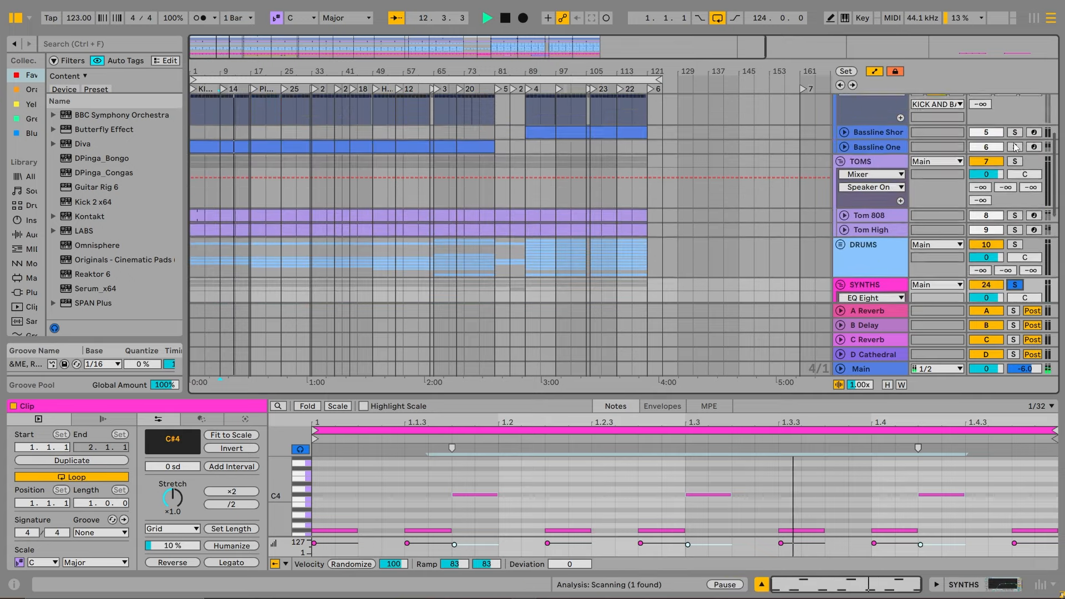
scroll(1011, 136, "up", 3)
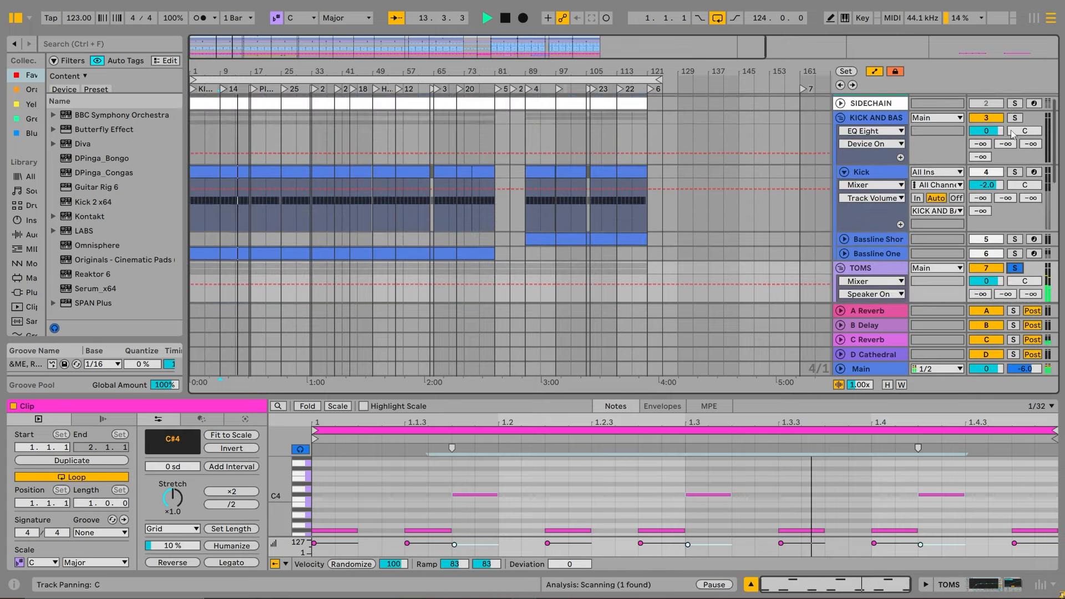
left_click(1020, 131, "ctrl")
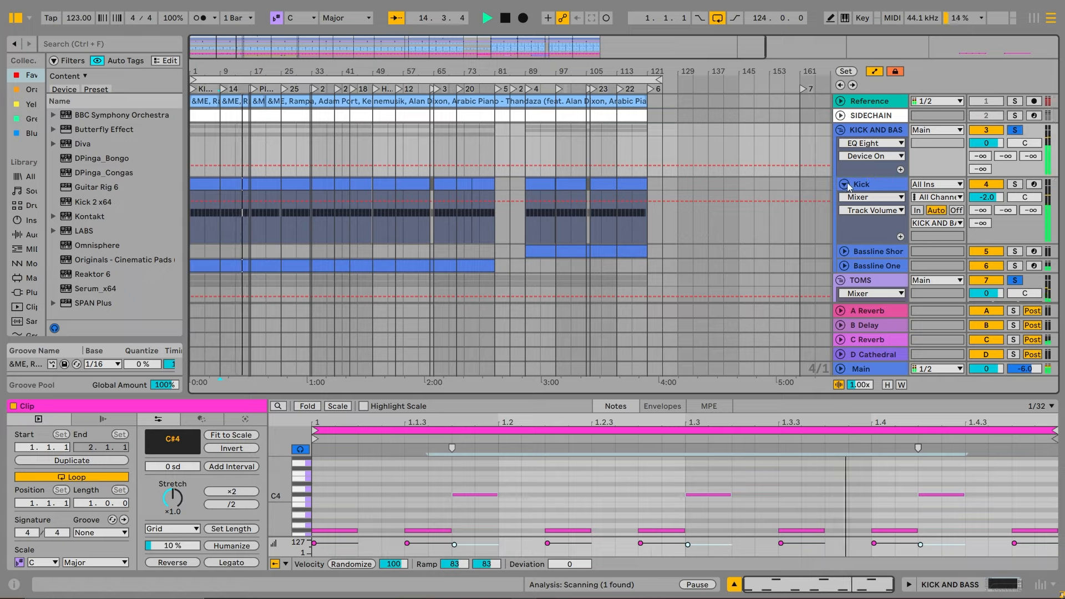
Return to Pluck II, show its device chain, and examine its Utility Gain automation during playback
scroll(815, 236, "down", 10)
scroll(819, 238, "down", 2)
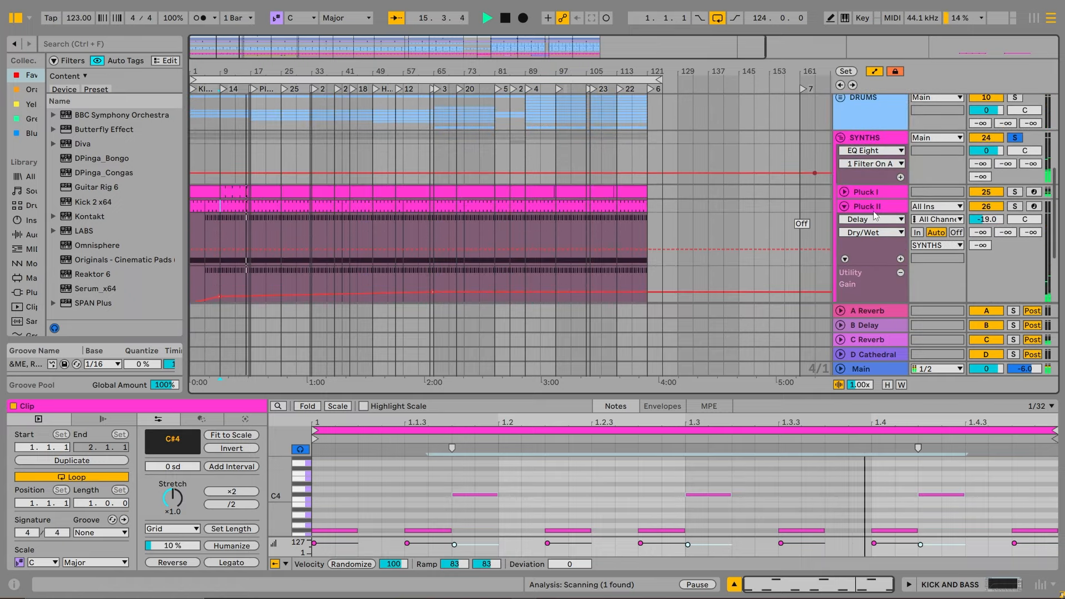
left_click(867, 205)
left_click(949, 587)
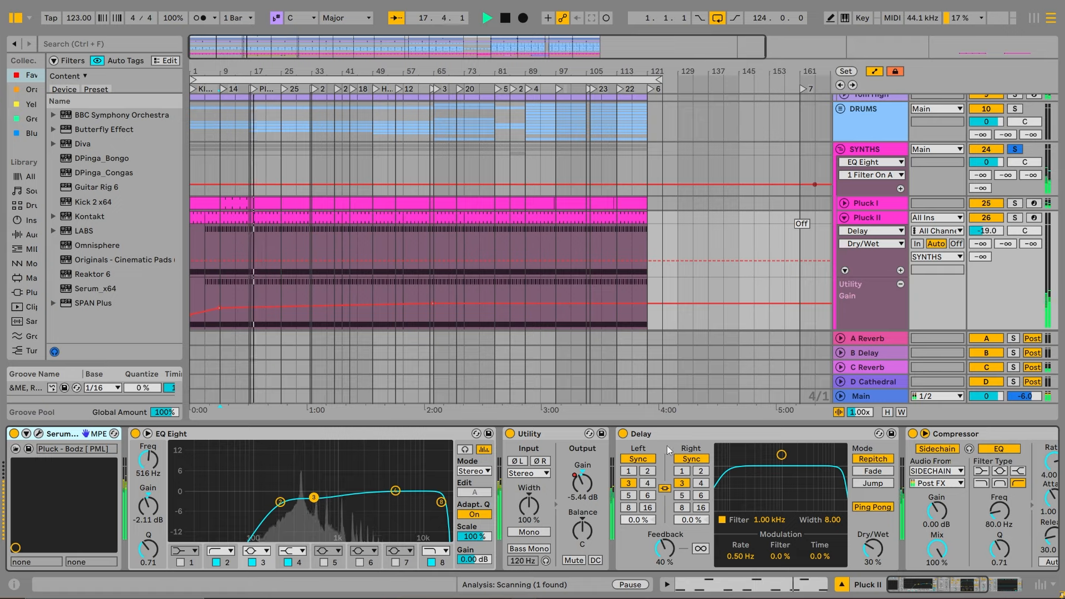
left_click(843, 216)
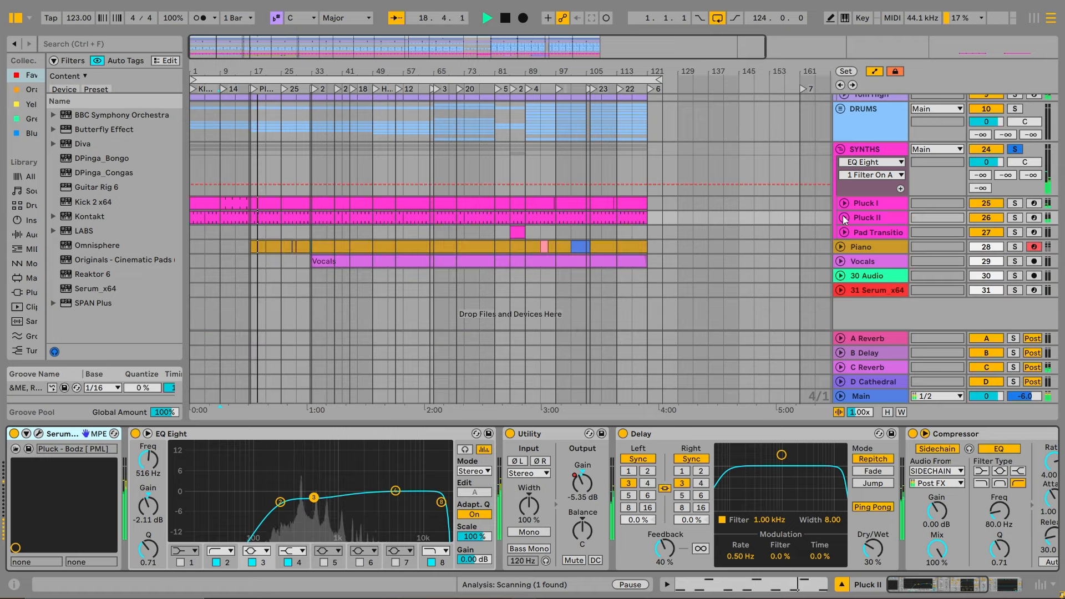
left_click(843, 217)
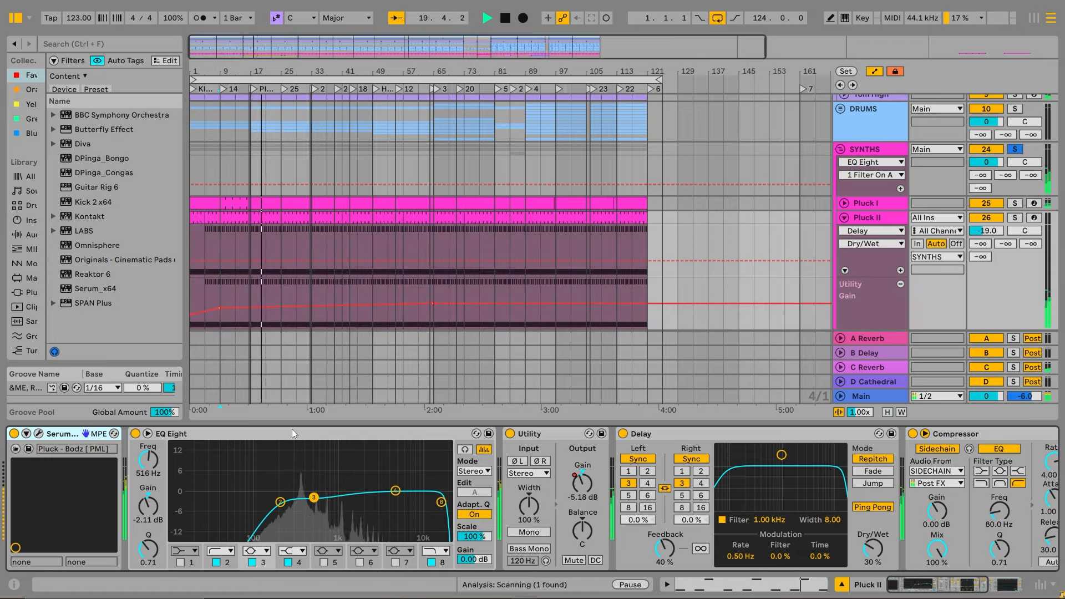
scroll(432, 258, "down", 4)
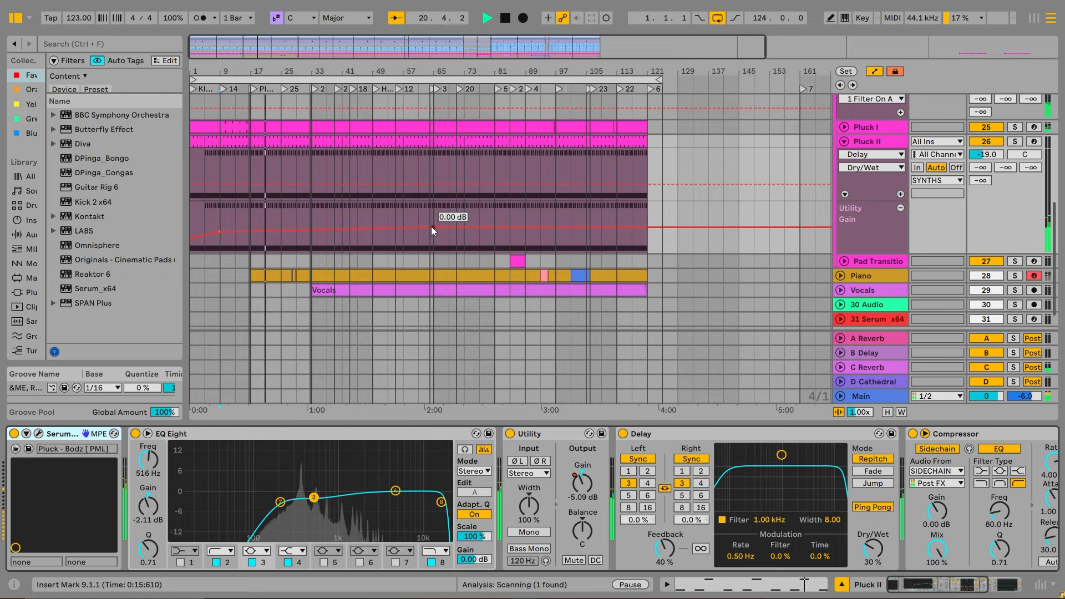
Fold the Pluck II track and stop playback
left_click(844, 142)
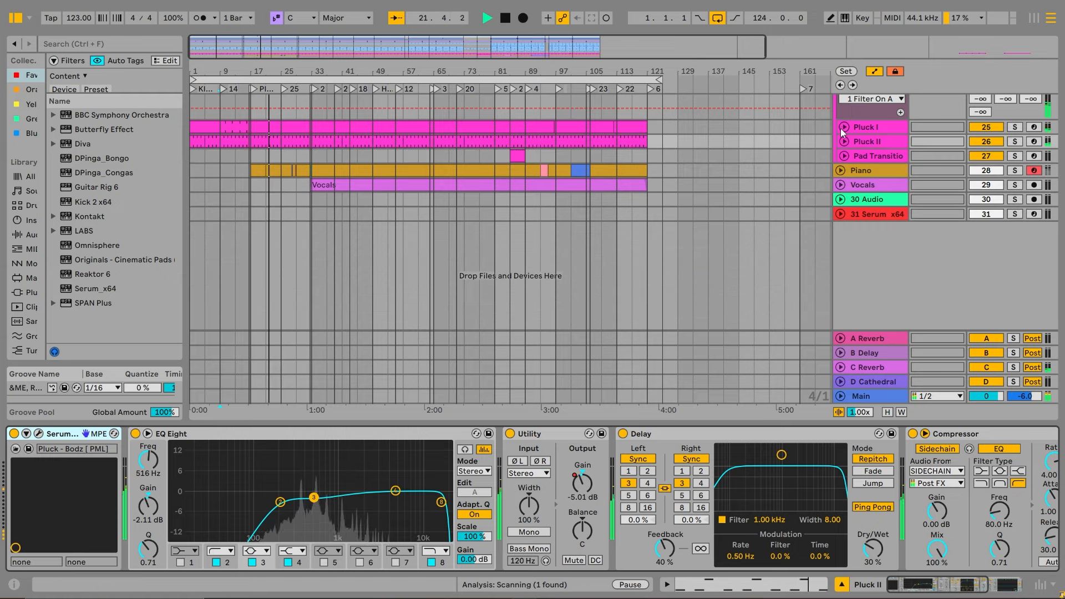
left_click(844, 142)
left_click(844, 142)
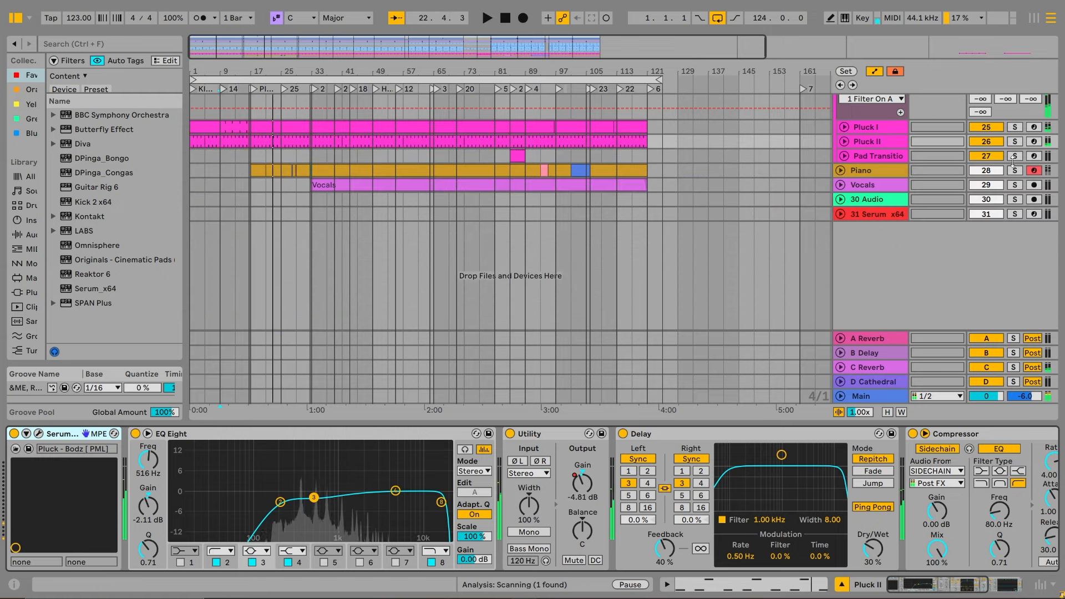
Unfold the Pad Transition track, zoom in on its clip at bar 85, and examine its device chain with Tremolo selected
left_click(843, 156)
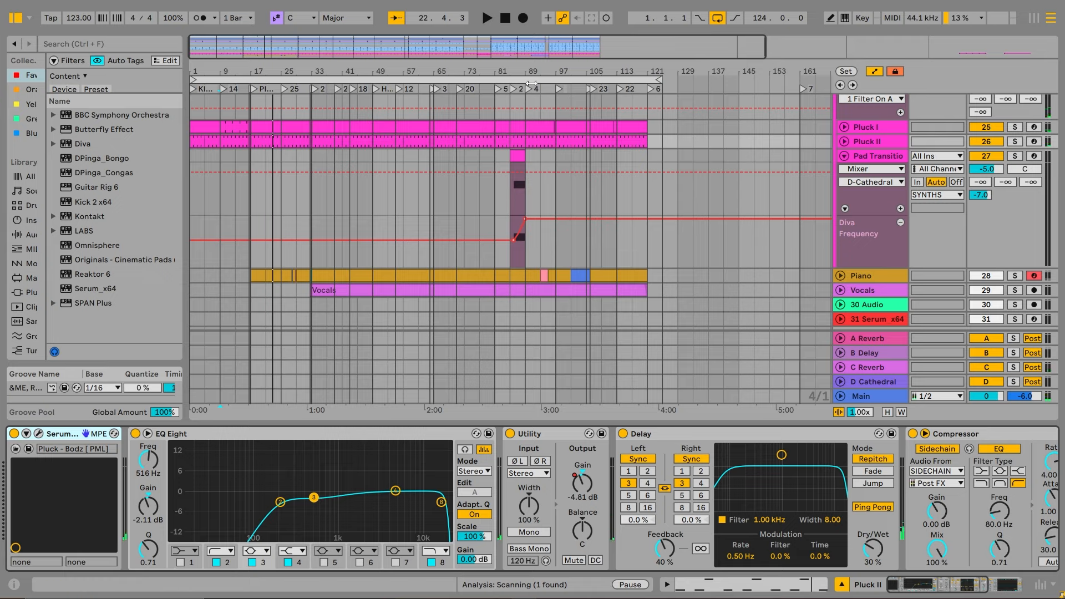
left_click_drag(516, 65, 498, 122)
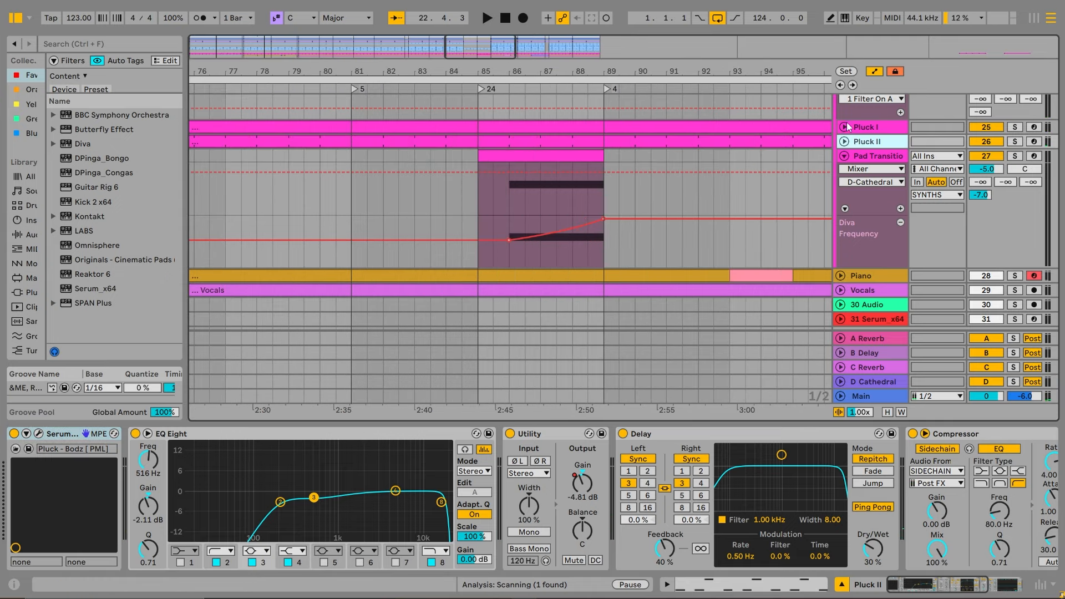
left_click(798, 216)
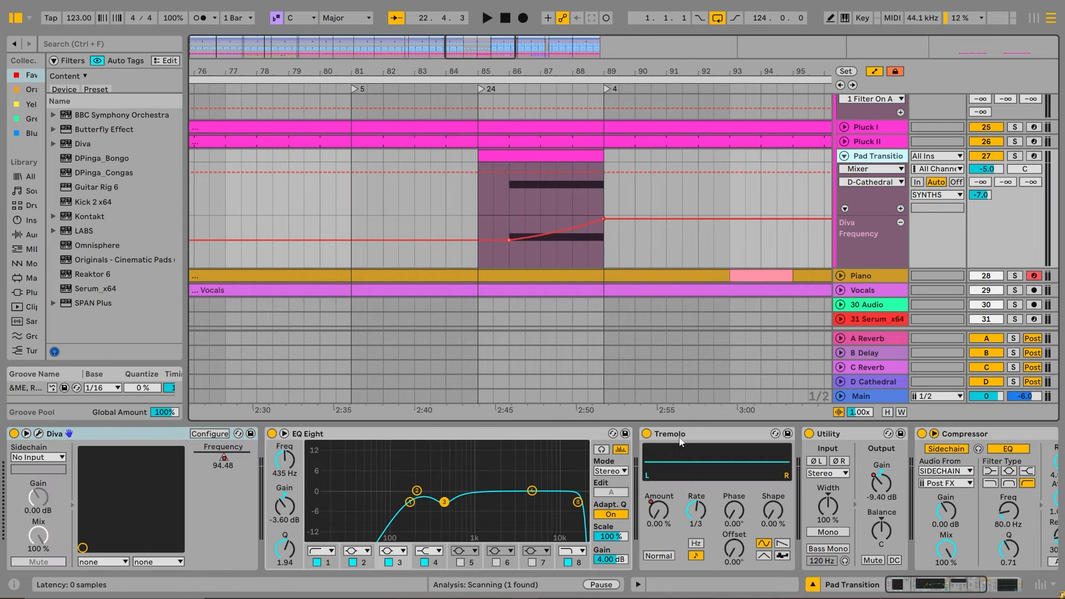
left_click(698, 433)
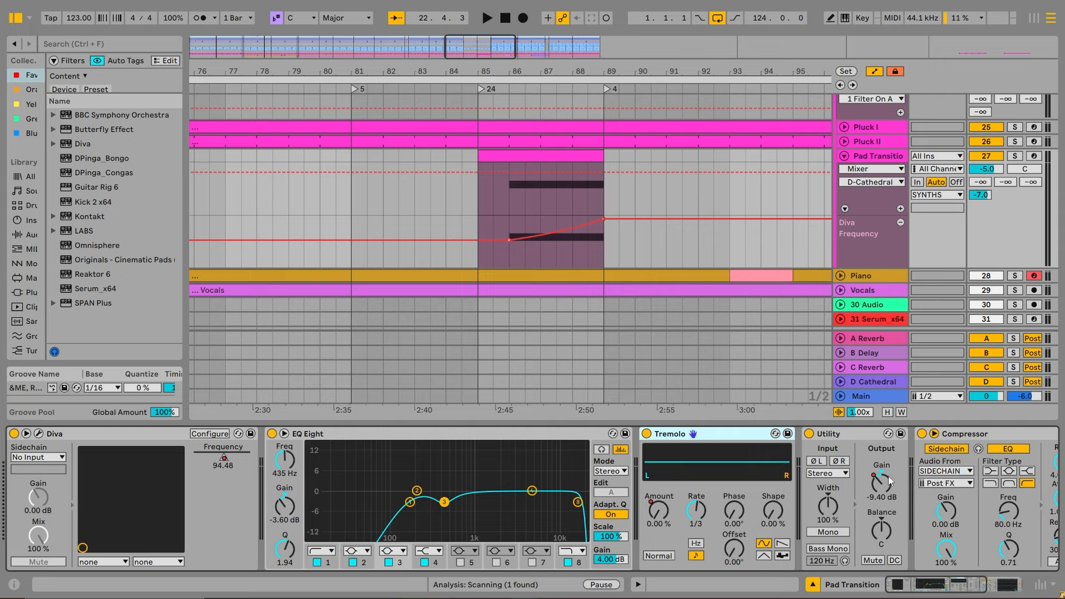
Play the Pad Transition section through bar 89, stop playback, and fold the SYNTHS group
left_click(501, 87)
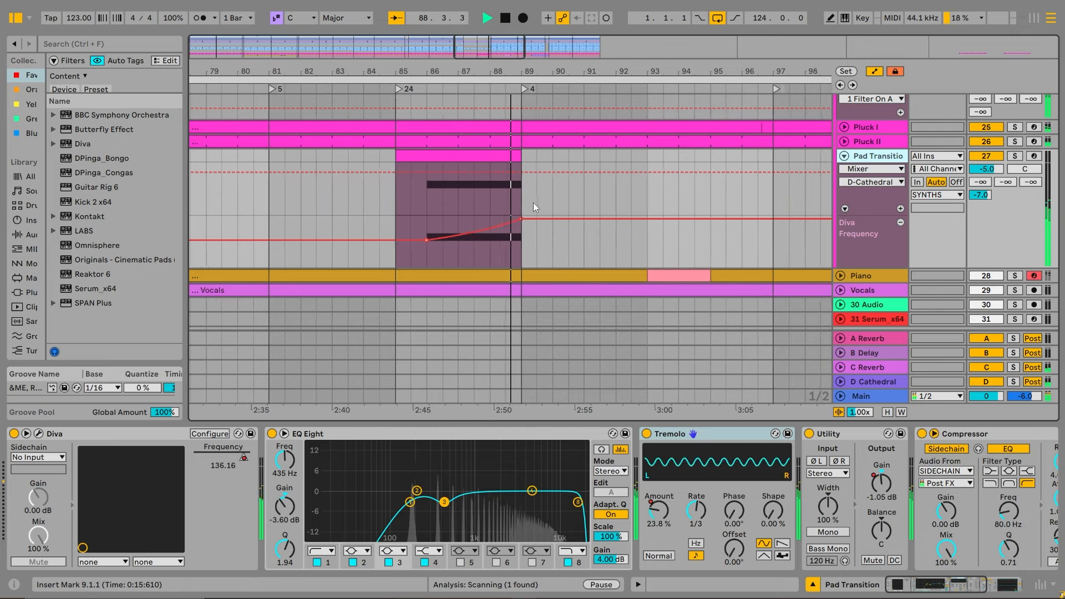
scroll(958, 208, "up", 8)
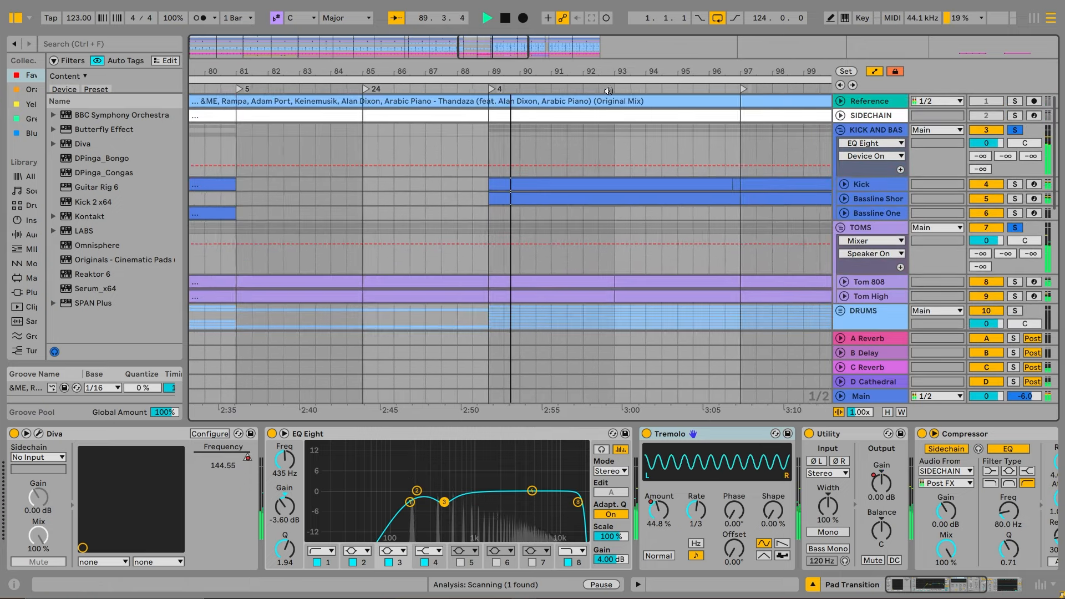
left_click_drag(607, 72, 606, 31)
scroll(763, 215, "down", 3)
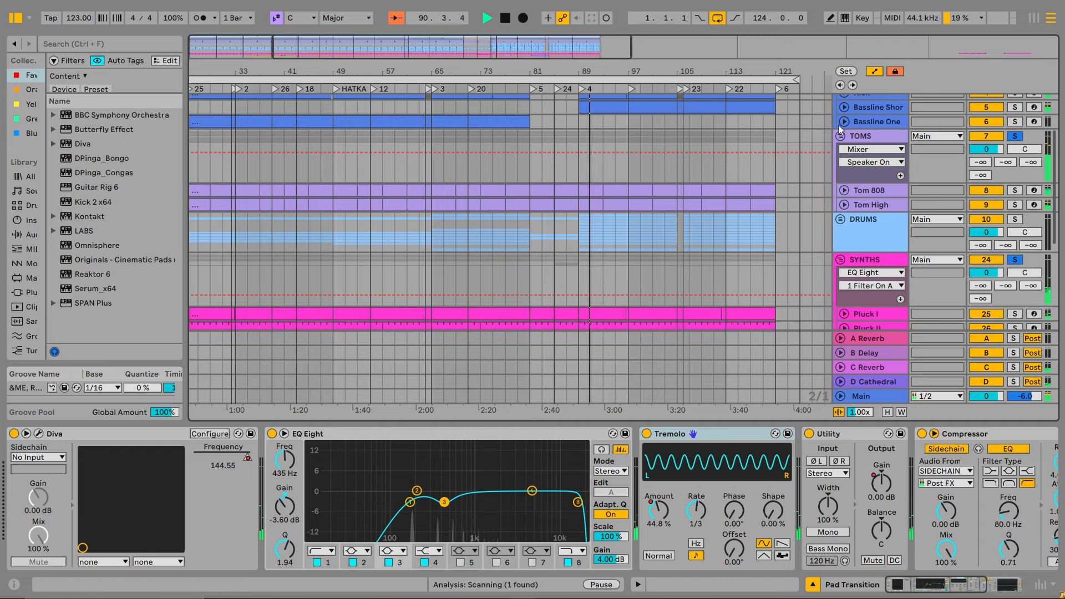
left_click(840, 260)
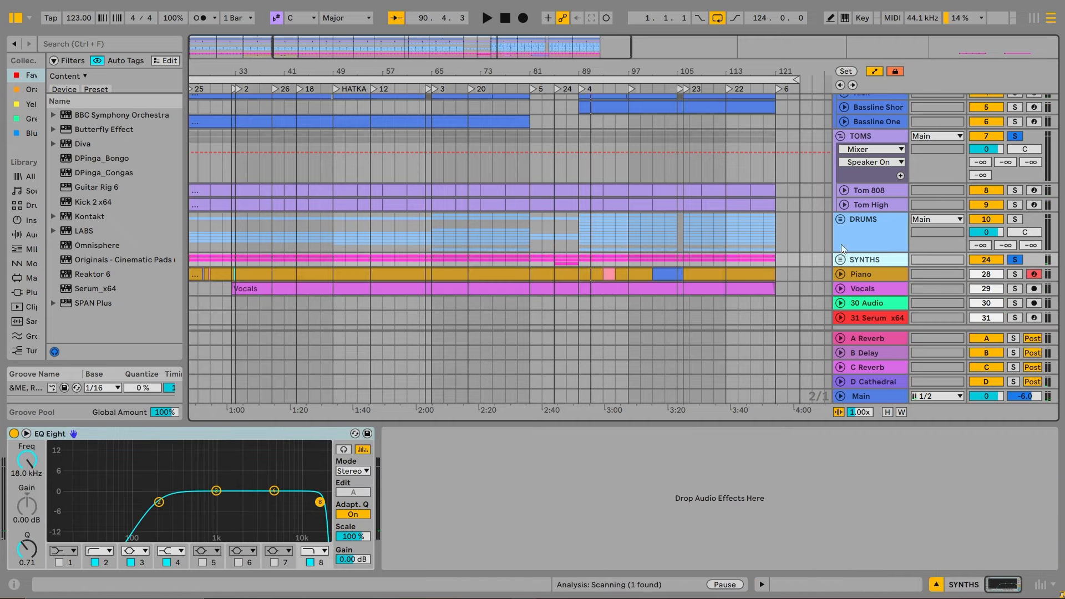
Select the Bassline Short clip at bar 89 and solo only its track
scroll(835, 133, "up", 2)
left_click(604, 169)
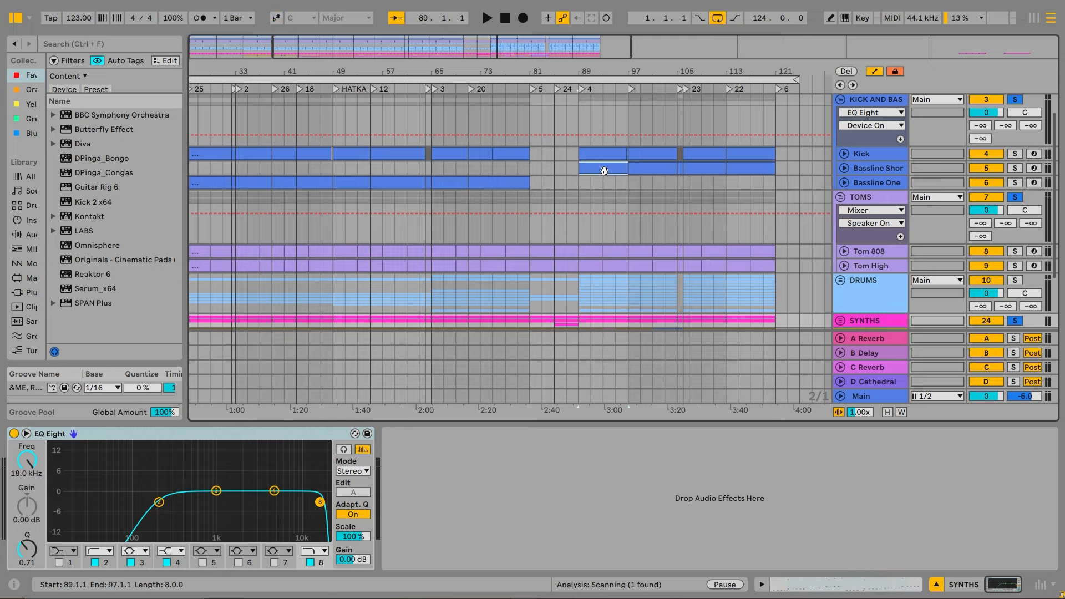
left_click(1015, 169)
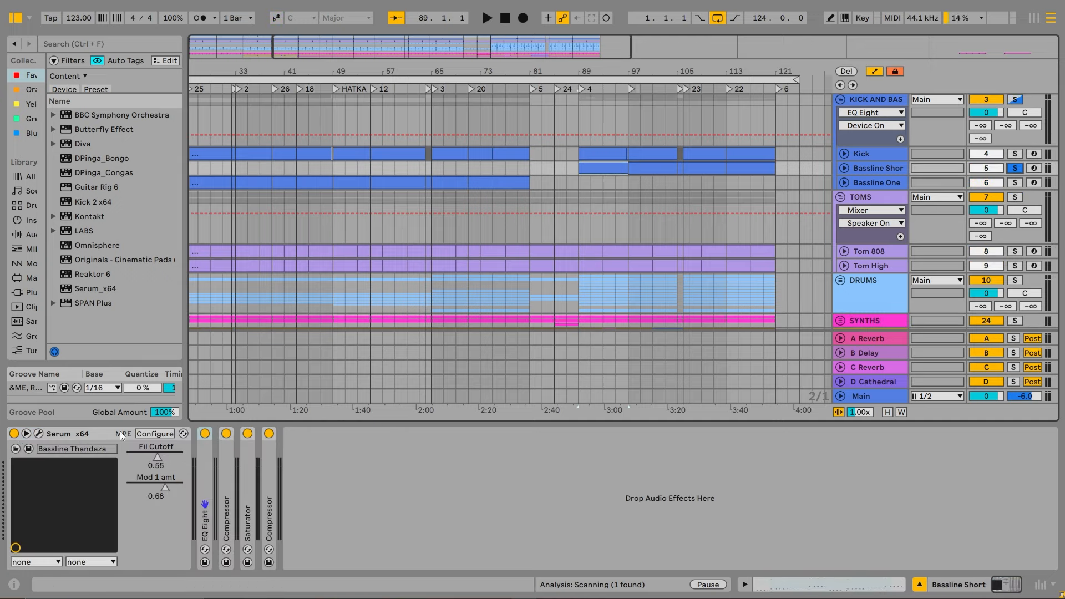
Open Bassline Short's Serum editor, examine the Bassline Thandaza preset's oscillators, filter and envelope settings, and close it
left_click(39, 433)
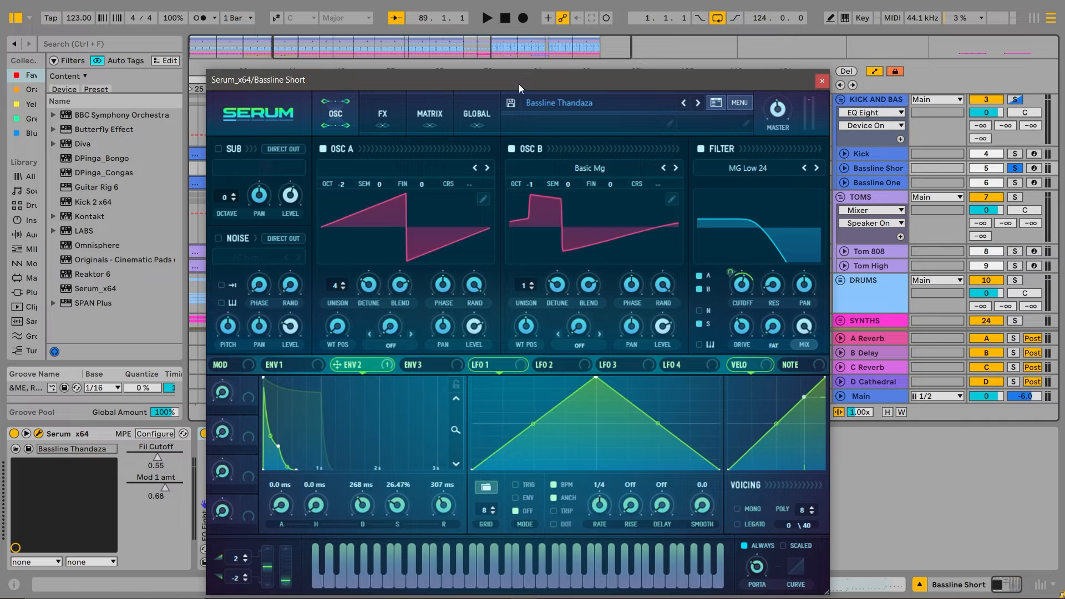
left_click_drag(519, 87, 457, 141)
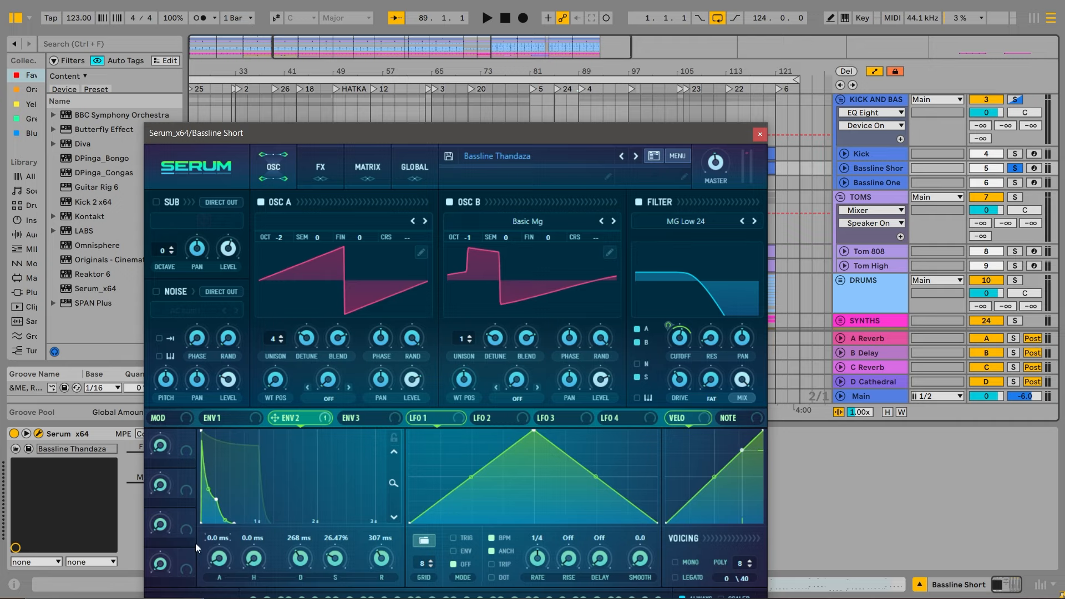
left_click_drag(490, 134, 423, 45)
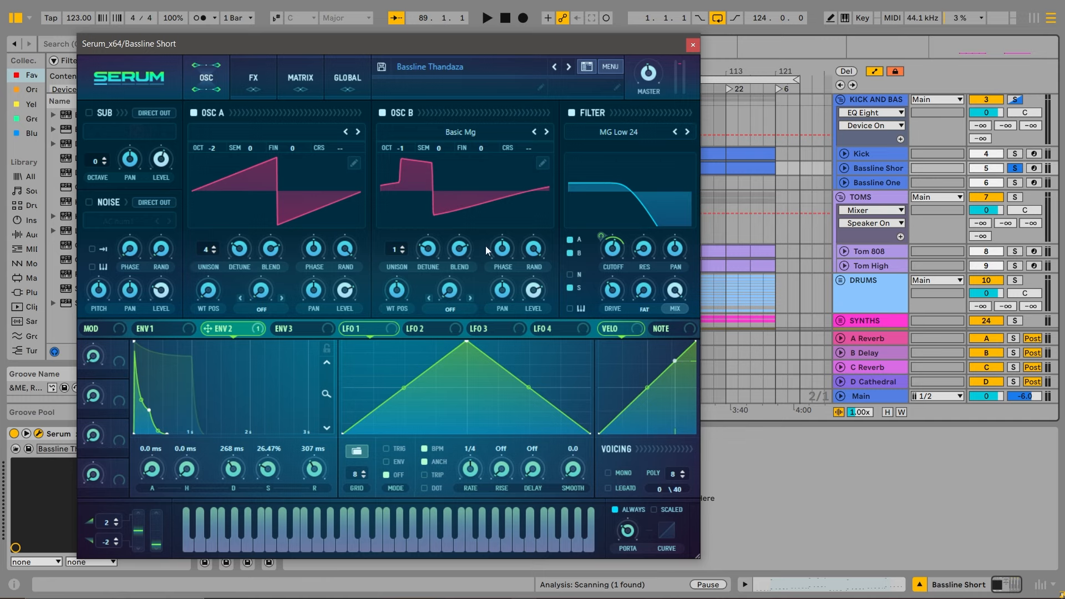
mouse_move(496, 249)
left_click(692, 44)
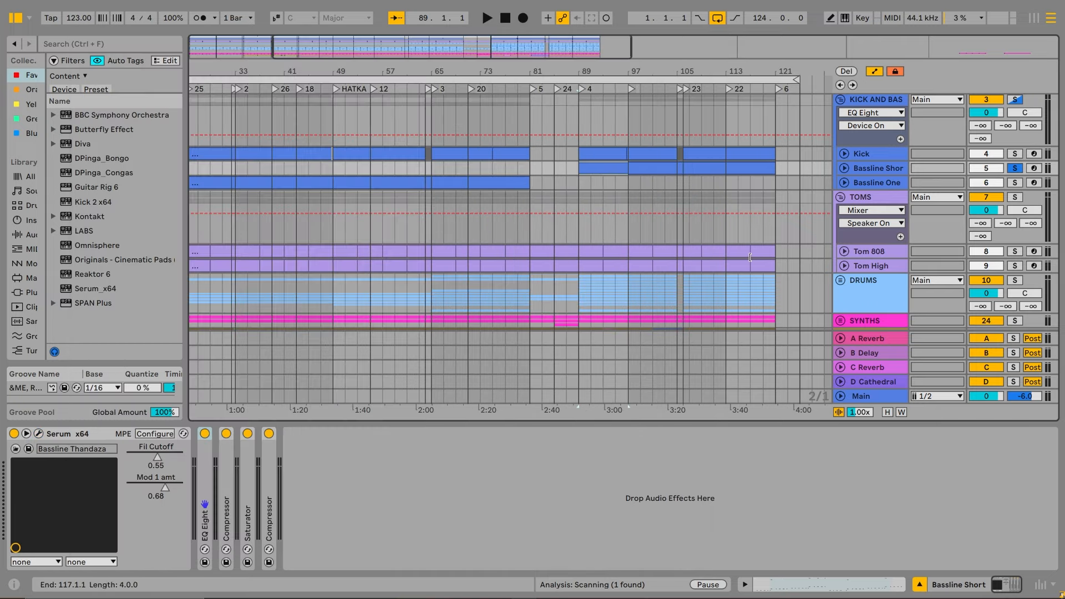
Play the Bassline Short part from bar 89, add the TOMS group to the solo, and stop playback
left_click(583, 89)
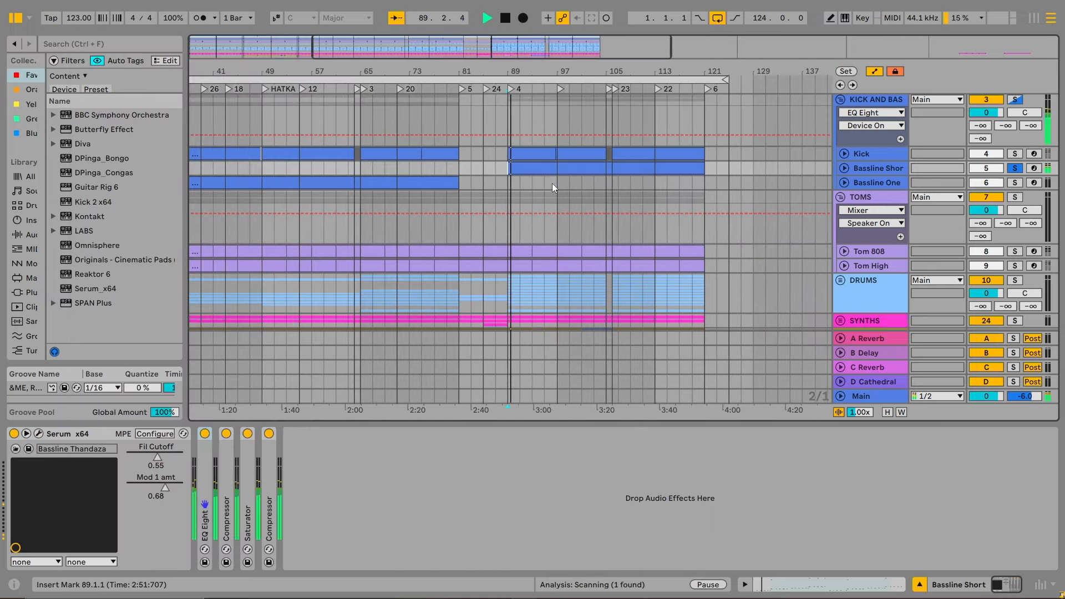
scroll(551, 183, "up", 2)
left_click(861, 229)
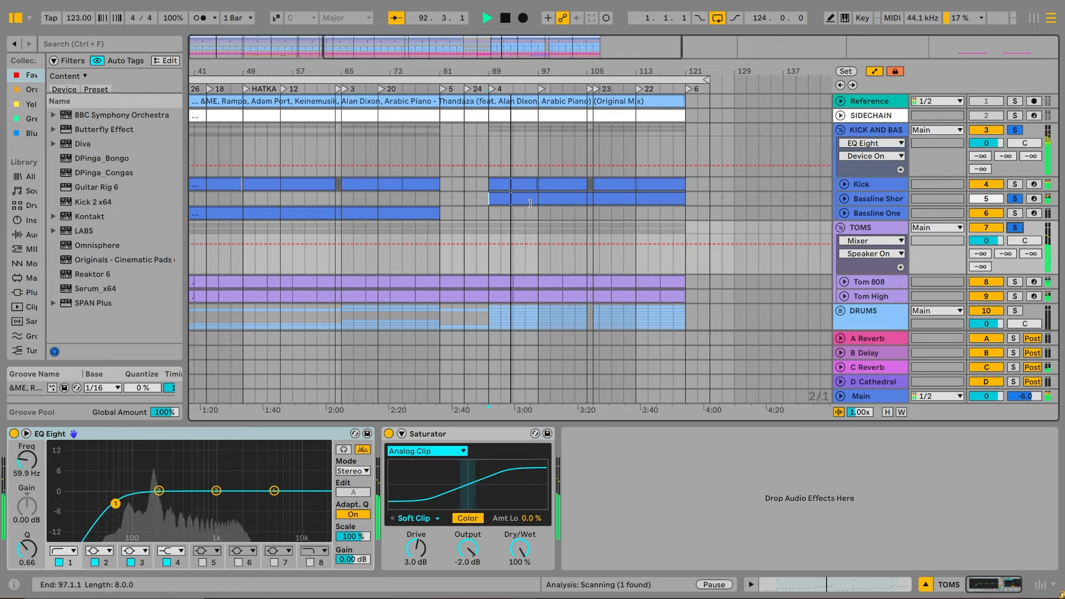
key("space")
Open the Bassline Short clip at bar 89 in an enlarged note editor and examine its notes in bars 1 to 4
double_click(530, 204)
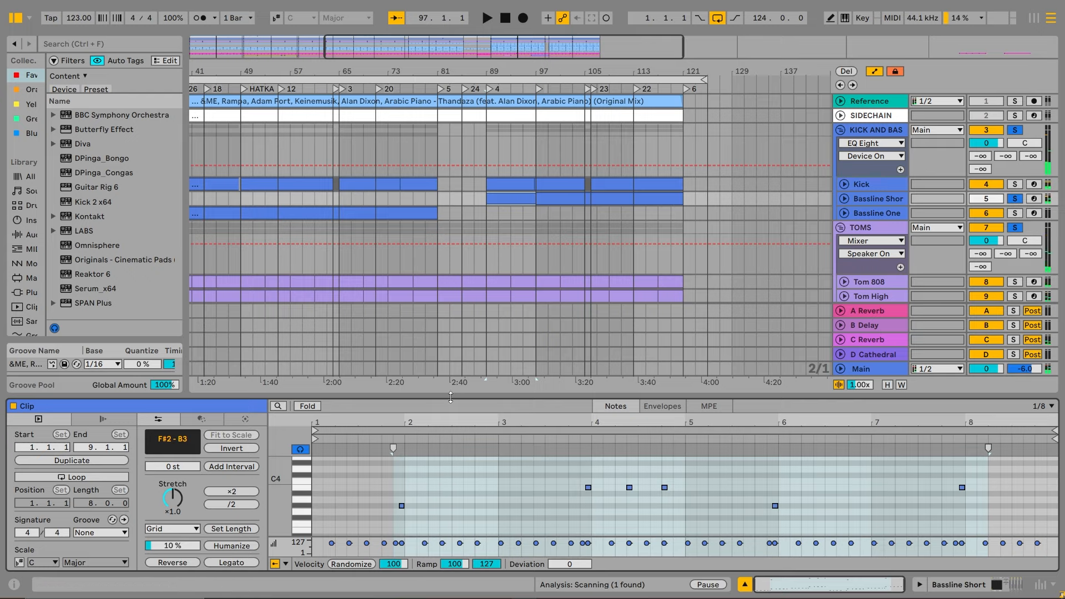
left_click_drag(450, 397, 467, 225)
scroll(442, 403, "up", 3)
left_click_drag(416, 476, 325, 458)
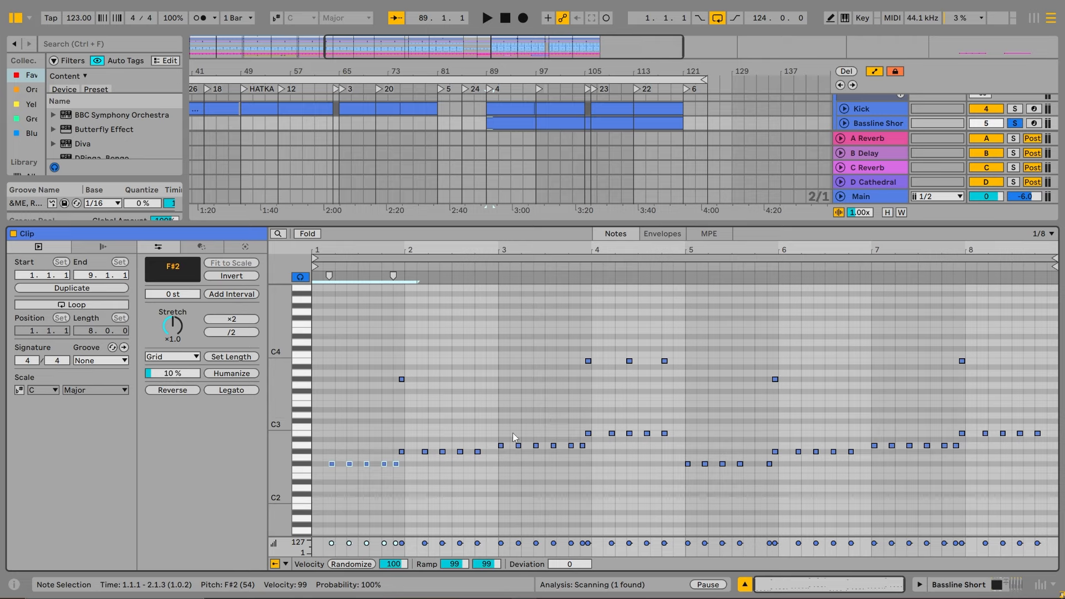
left_click_drag(413, 469, 396, 444)
left_click_drag(592, 451, 581, 432)
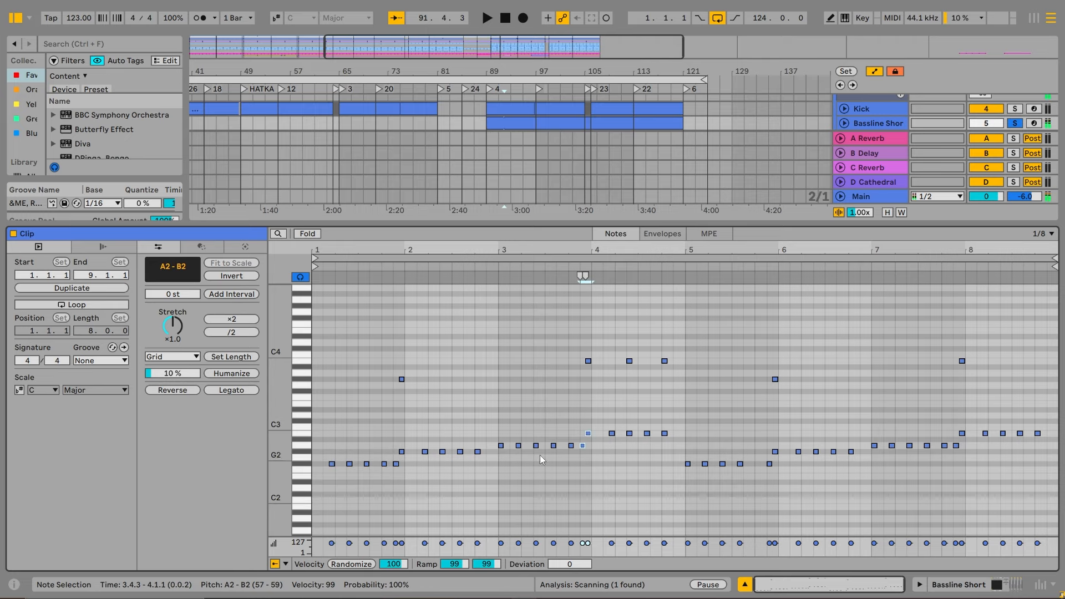
Play the bassline clip from bar 89 to bar 92 while following its notes, and stop playback
left_click(452, 427)
key("space")
key("space")
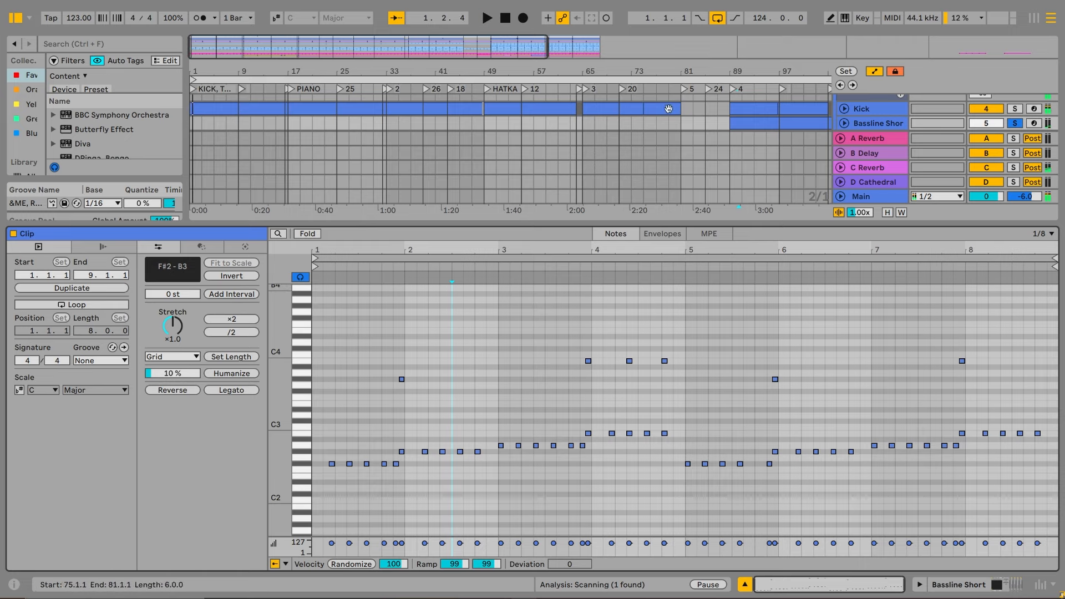
left_click(736, 89)
left_click(488, 391)
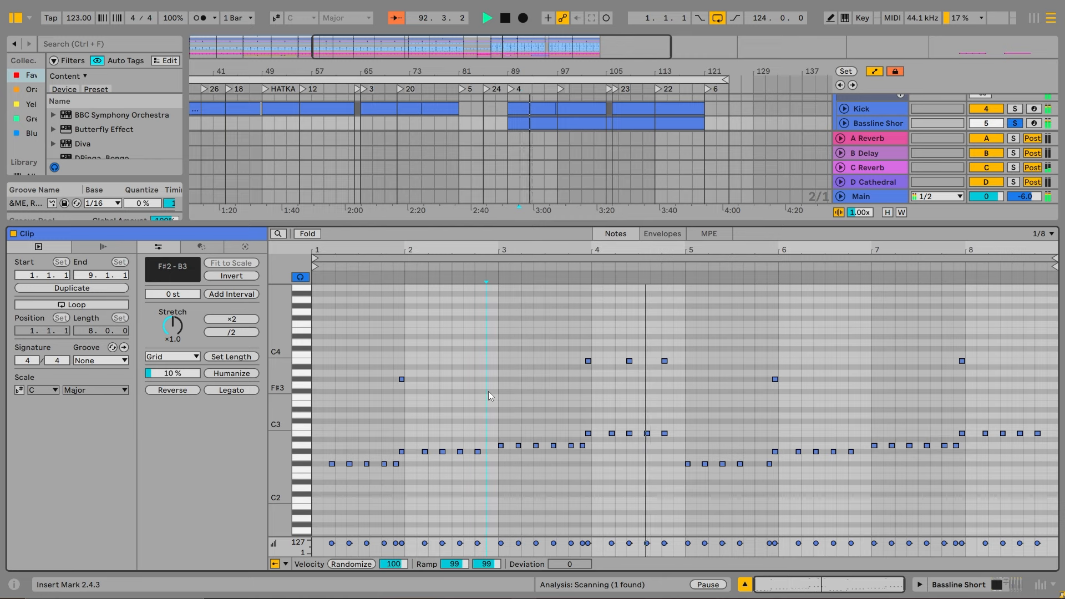
key("space")
Audition the bassline from bar 89 with its high G#3–B3 notes deactivated and with them reactivated
left_click_drag(373, 333, 993, 411)
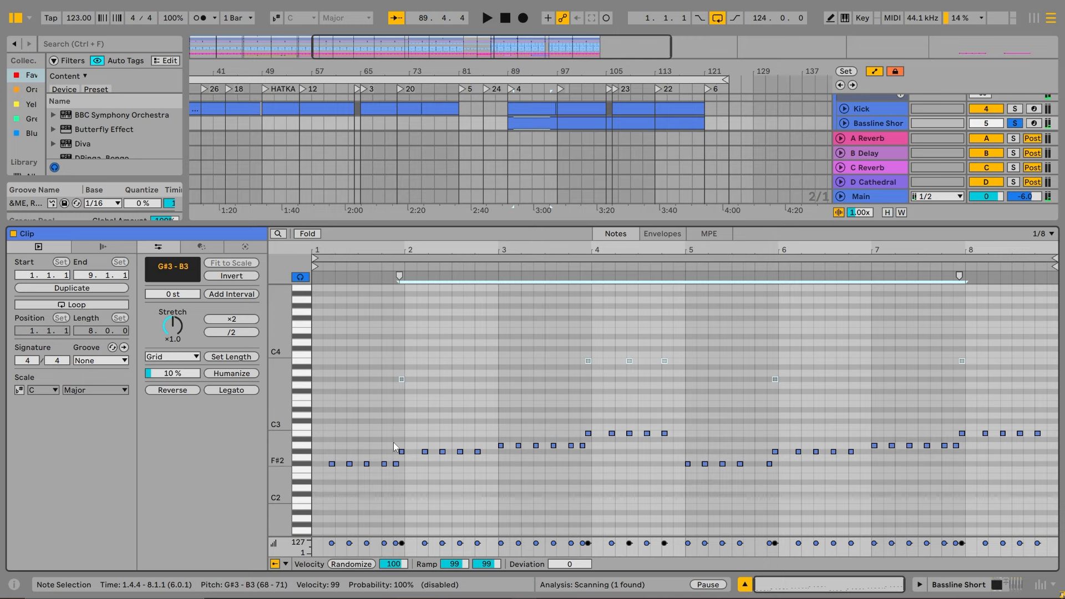
left_click(510, 88)
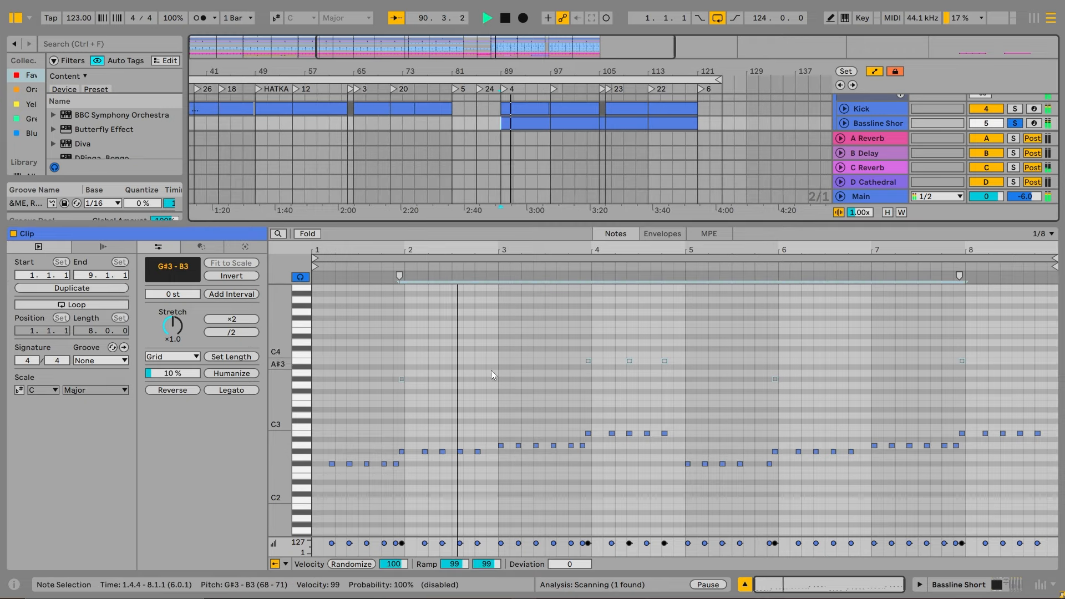
left_click_drag(392, 344, 997, 394)
key("0")
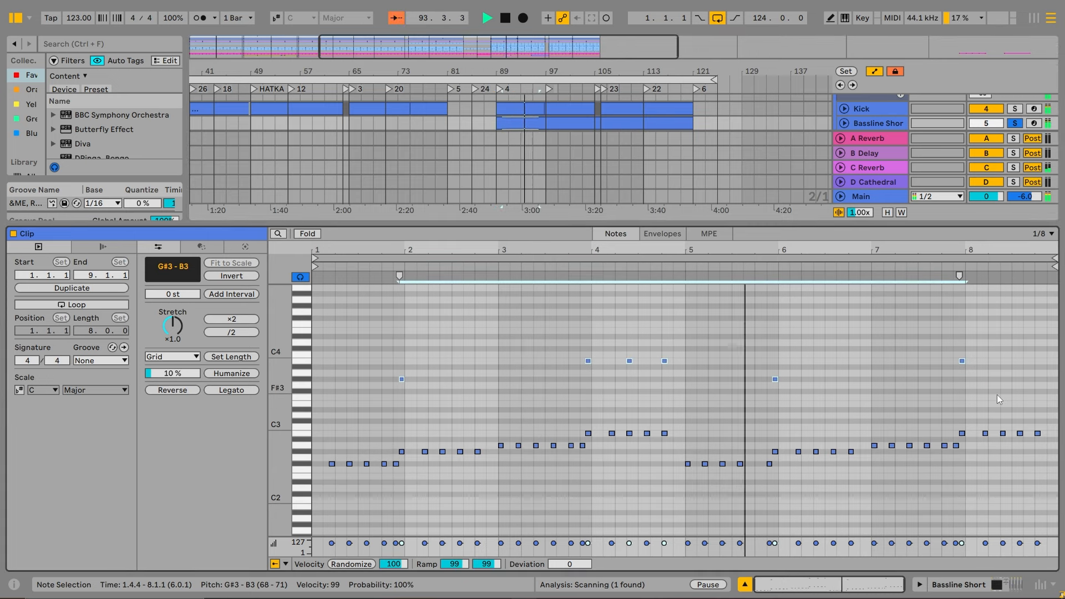
key("space")
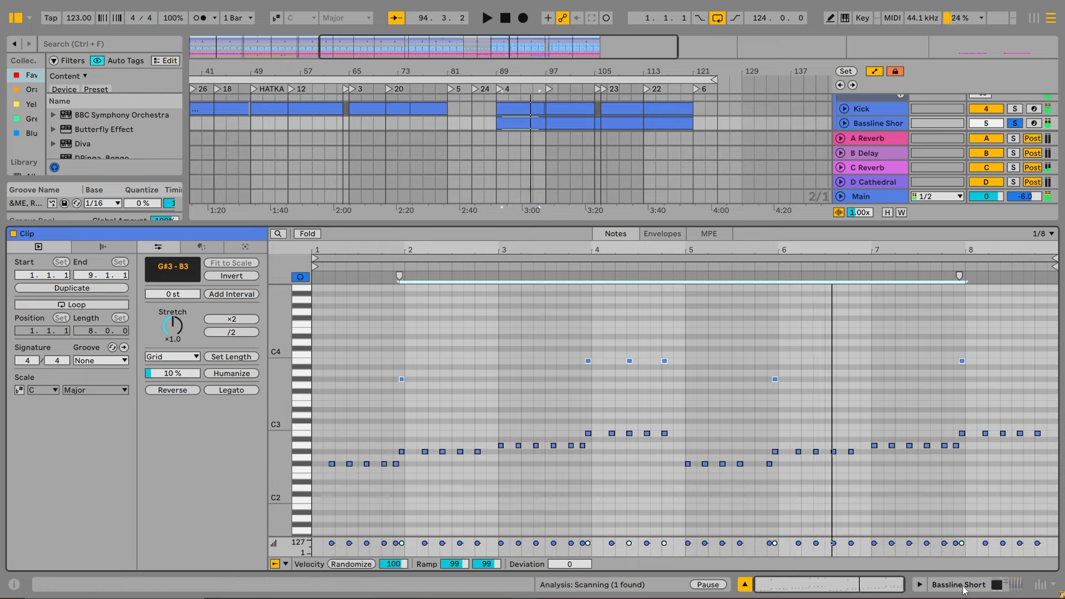
key("shift+Tab")
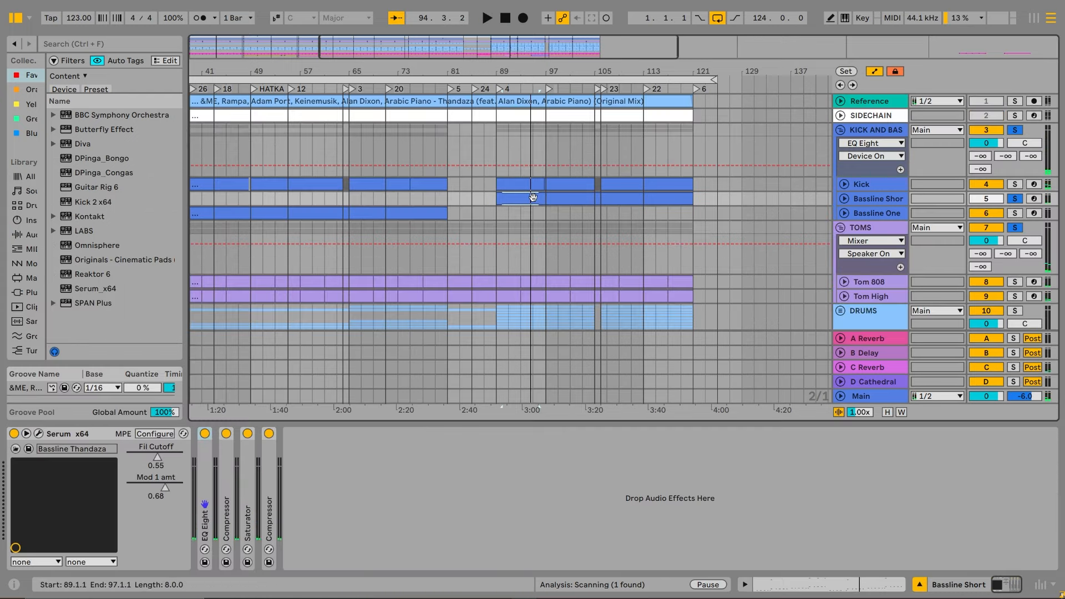
key("shift+Tab")
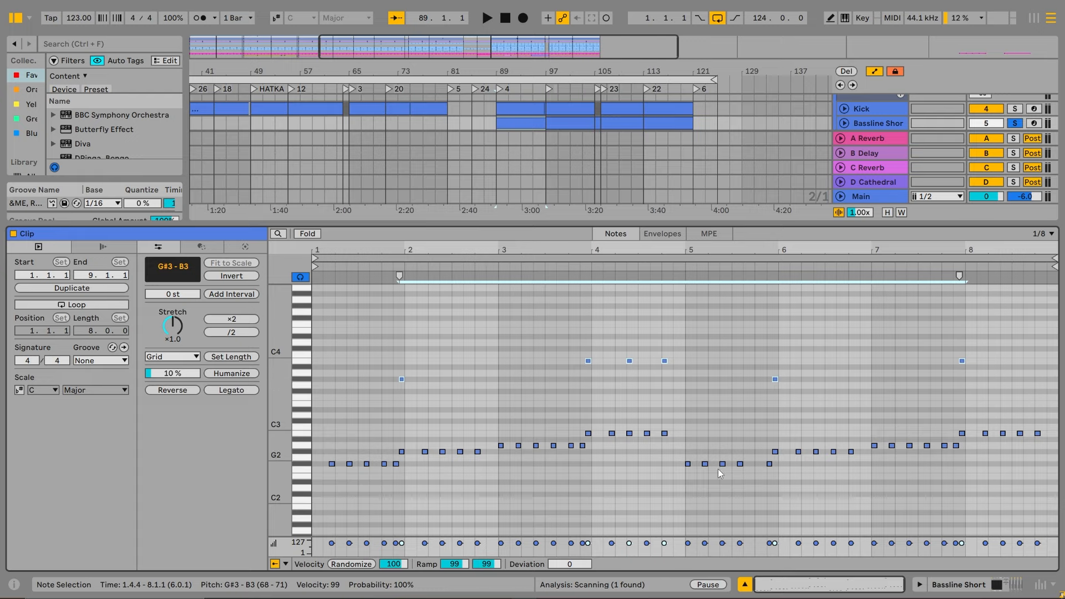
key("shift+Tab")
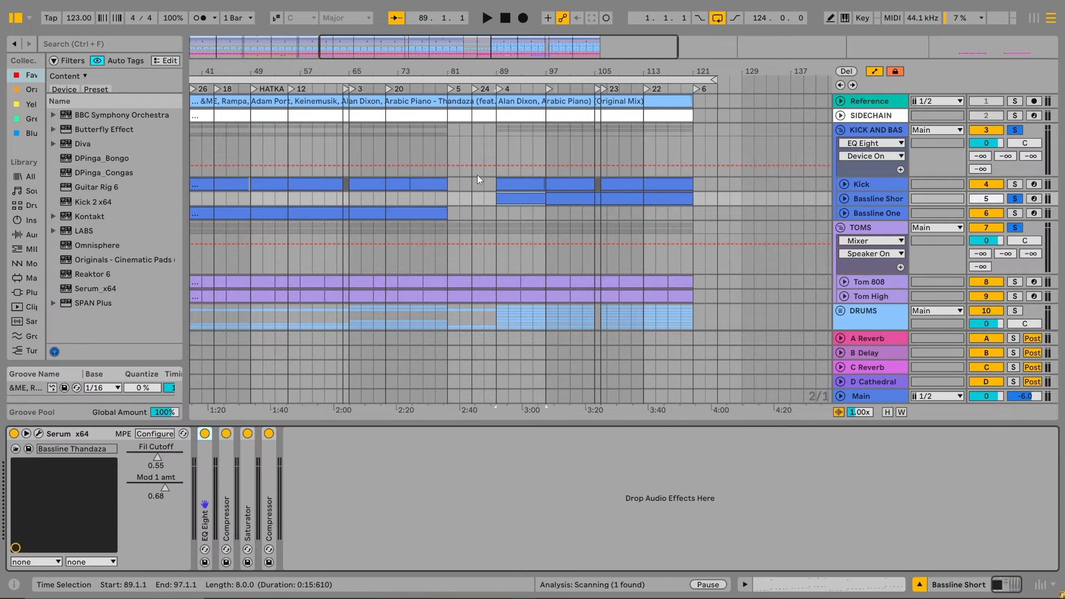
scroll(475, 183, "down", 2)
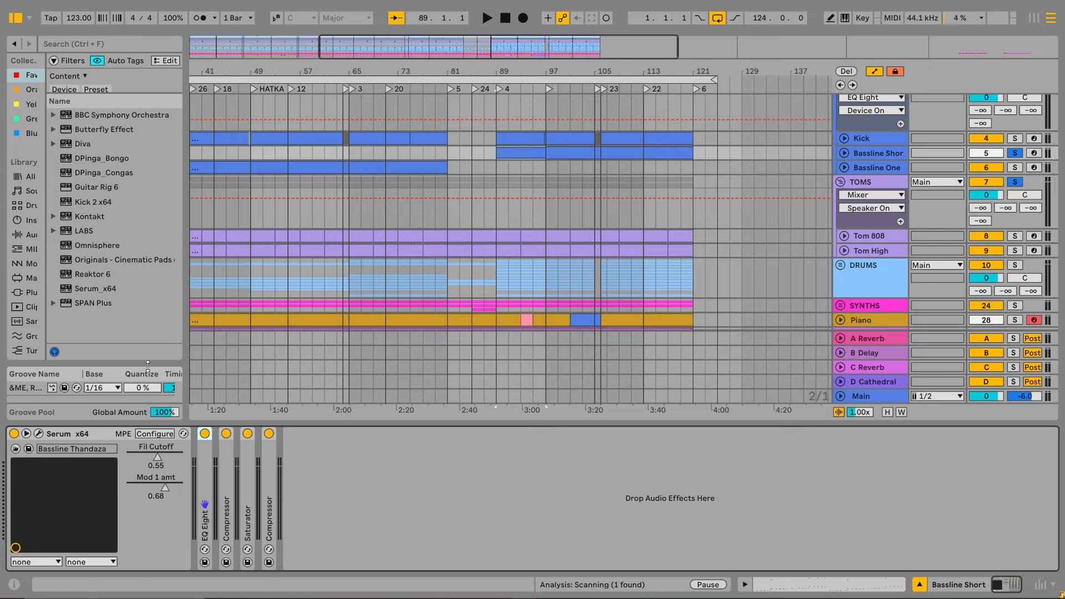
double_click(227, 474)
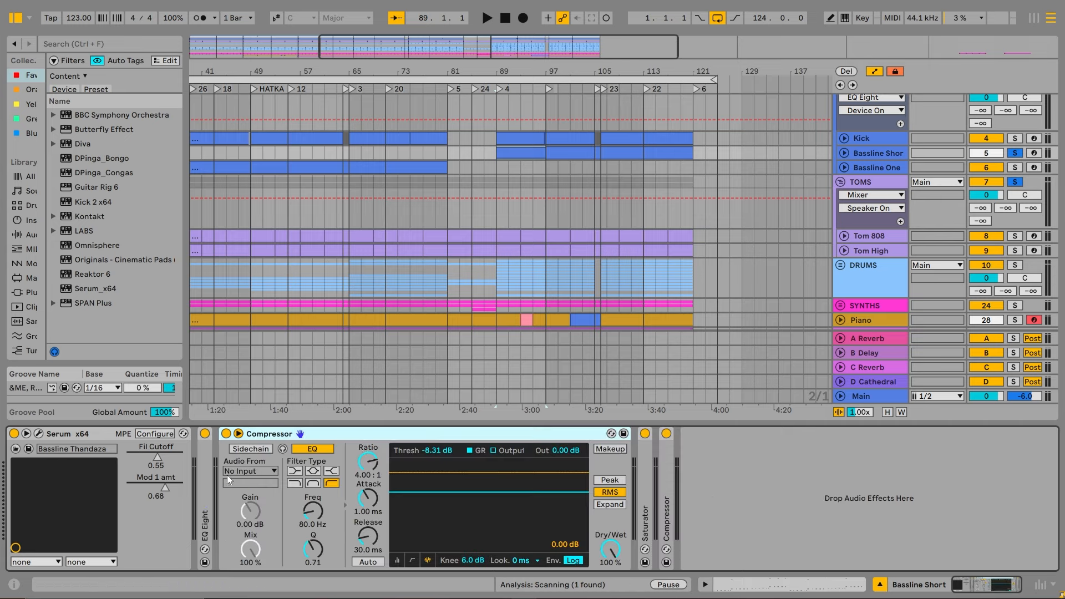
double_click(648, 467)
double_click(823, 455)
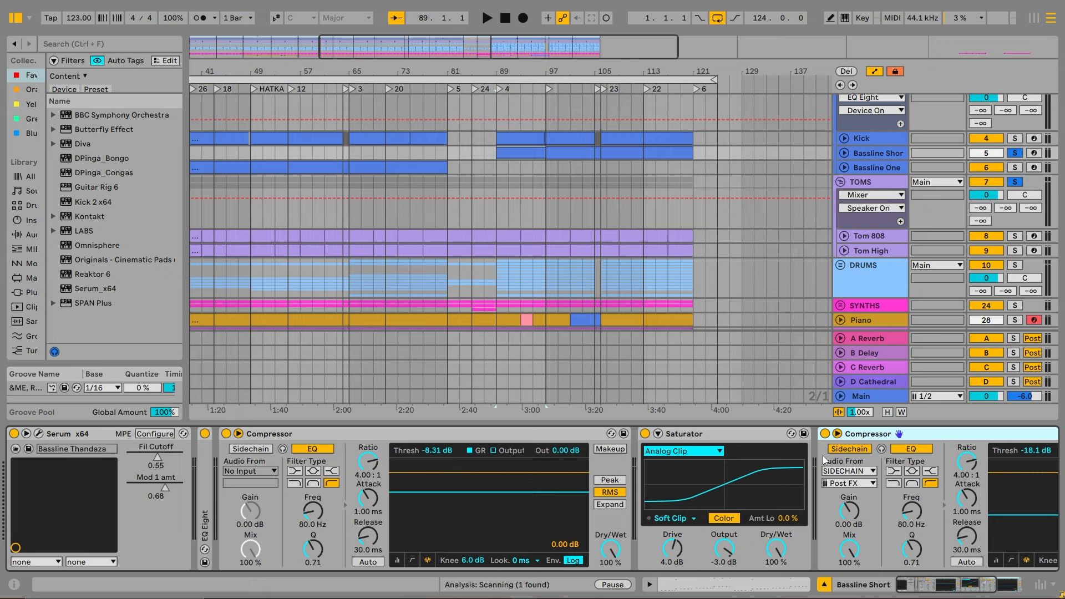
double_click(469, 431)
double_click(472, 435)
double_click(341, 431)
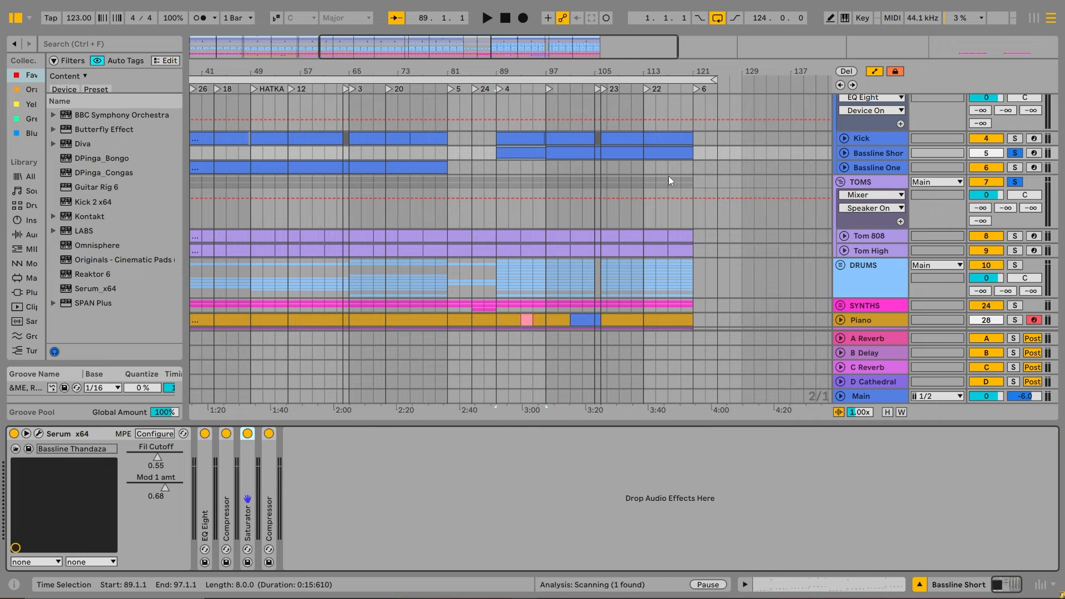
Fold the KICK AND BASS group and unfold the DRUMS group to show its tracks
scroll(732, 166, "up", 2)
left_click(841, 130)
scroll(843, 168, "down", 1)
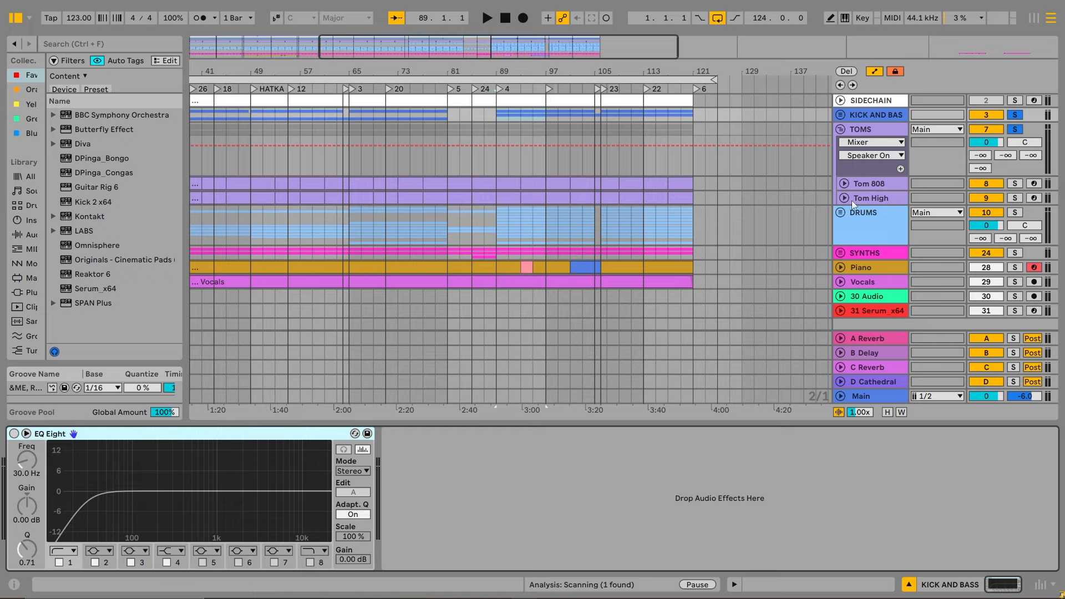
left_click(840, 213)
scroll(801, 218, "down", 3)
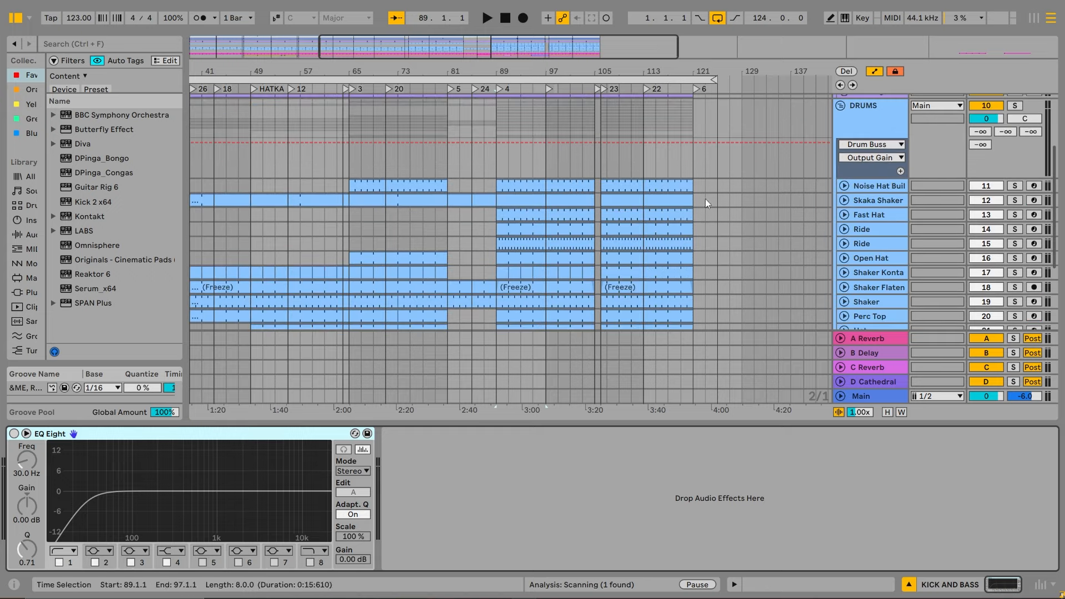
scroll(330, 202, "up", 2)
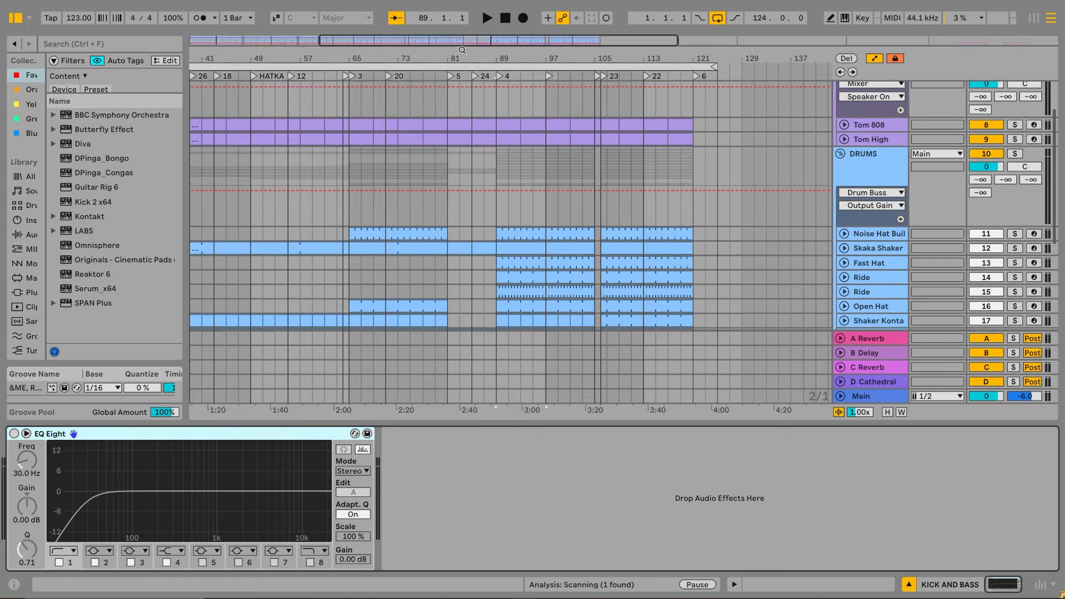
Fit the whole arrangement in view and collapse the device view to look over all the drum tracks
left_click_drag(463, 50, 456, 22)
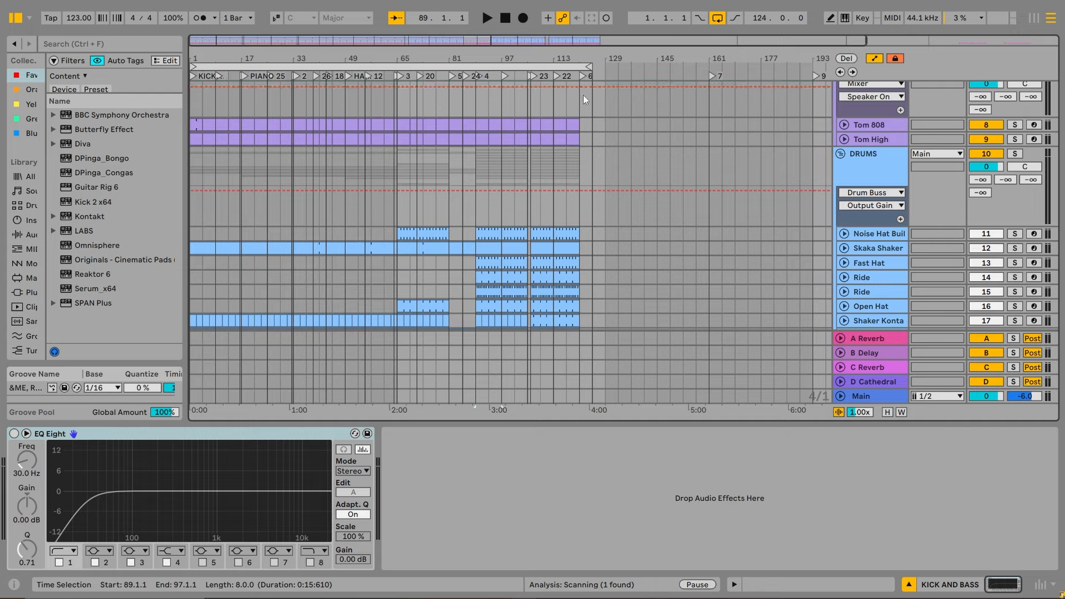
scroll(591, 105, "down", 1)
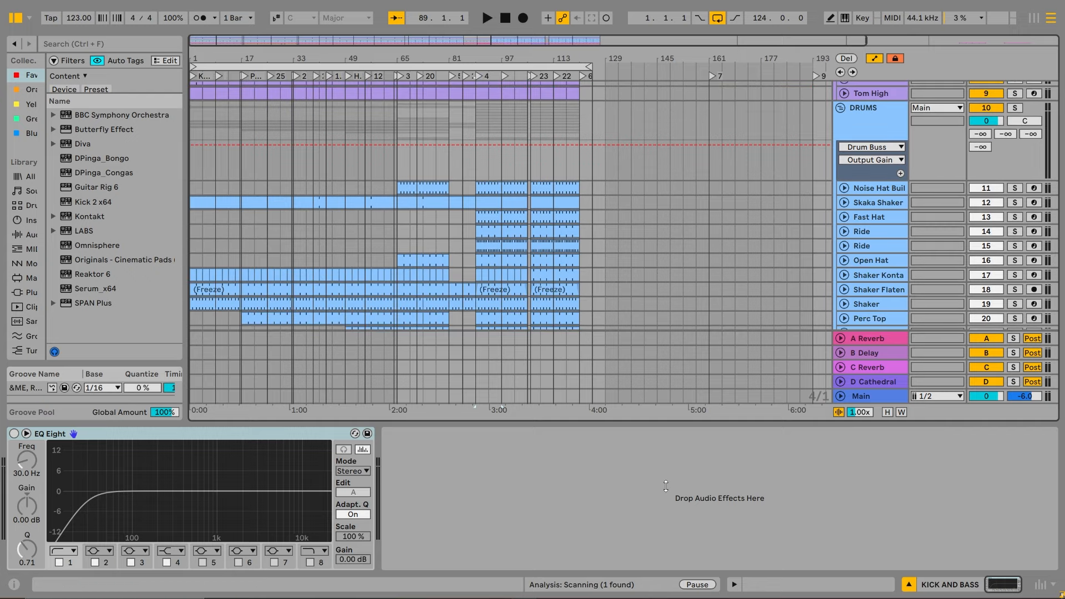
left_click_drag(665, 486, 669, 508)
scroll(684, 357, "up", 3)
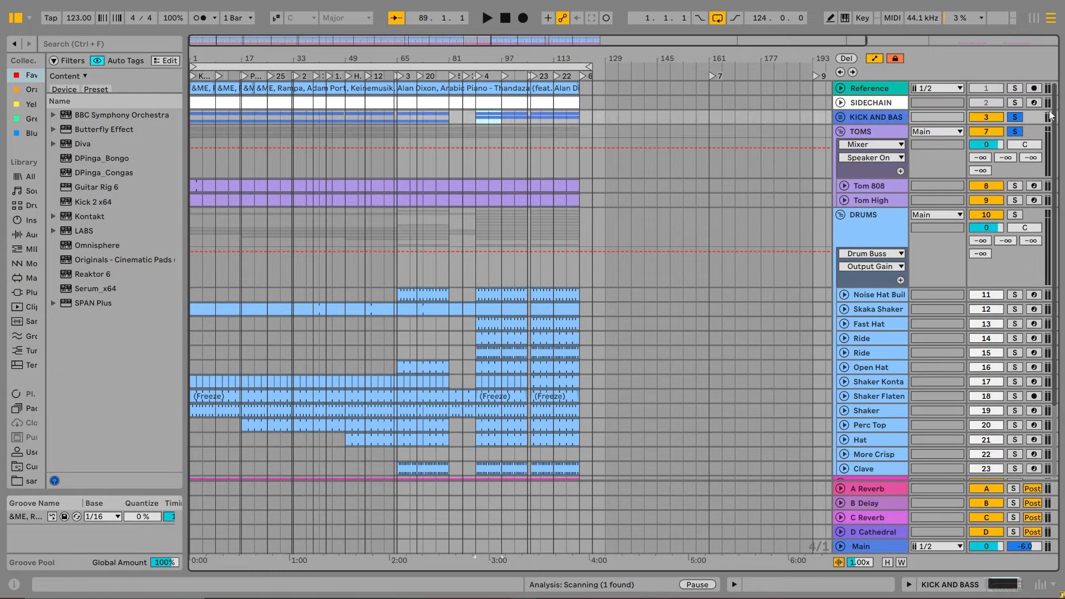
scroll(304, 294, "down", 2)
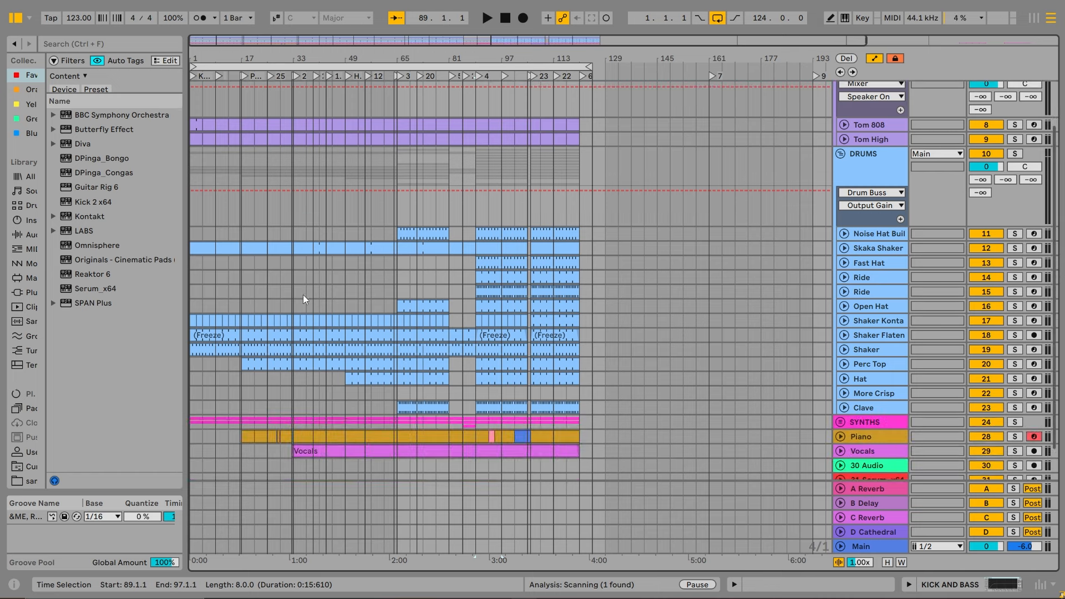
Solo only the Skaka Shaker track and show its device chain
left_click(882, 248)
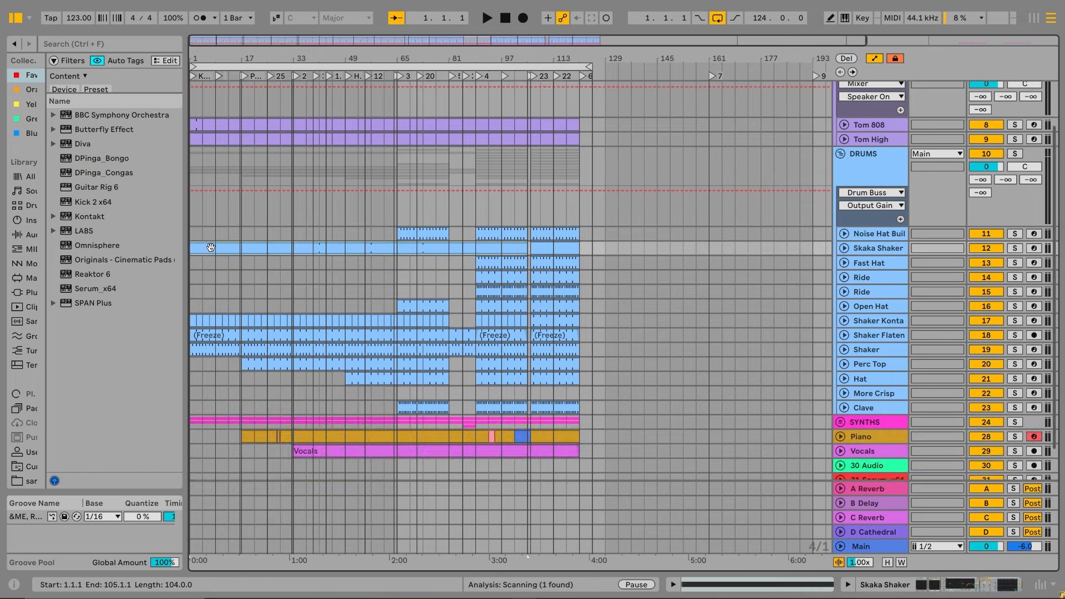
left_click(1016, 248)
left_click(913, 587)
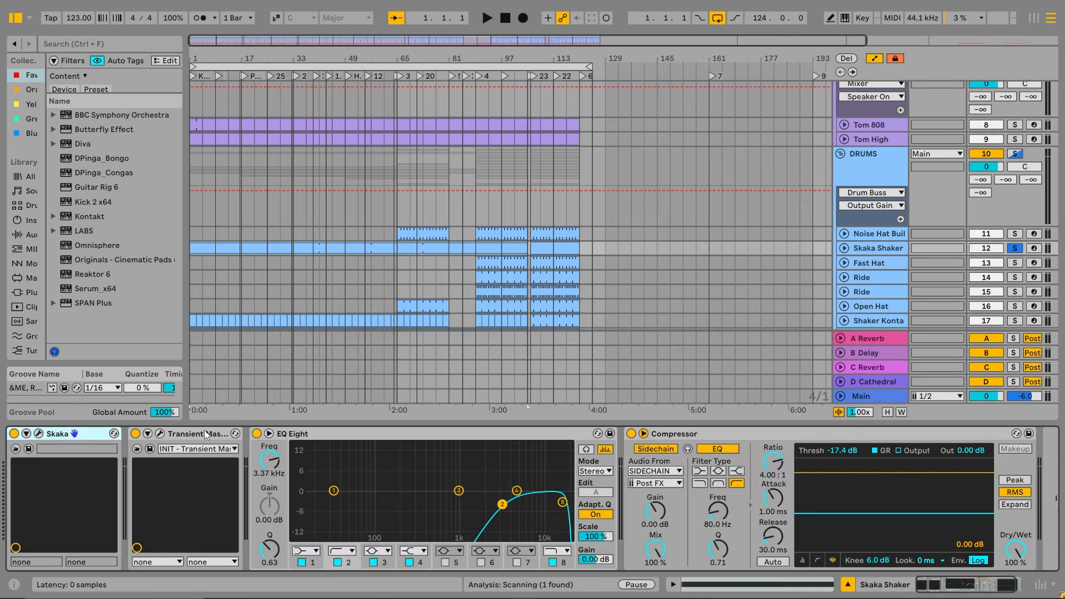
Open the Skaka editor, examine the C Okeyball pattern while playing it briefly, and close the editor
left_click(39, 433)
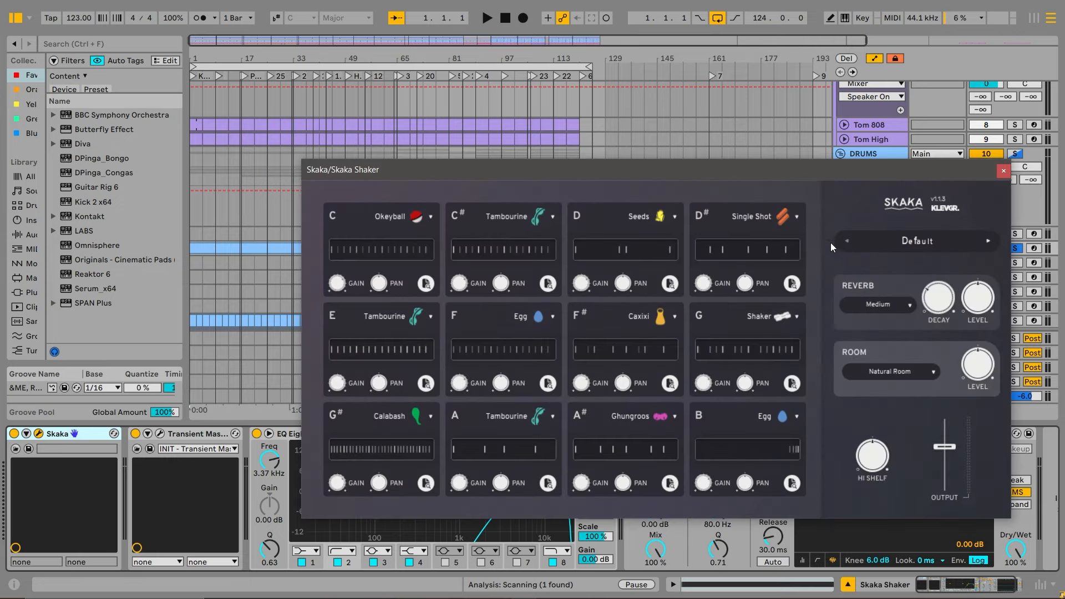
left_click(387, 215)
left_click(355, 212)
left_click(355, 253)
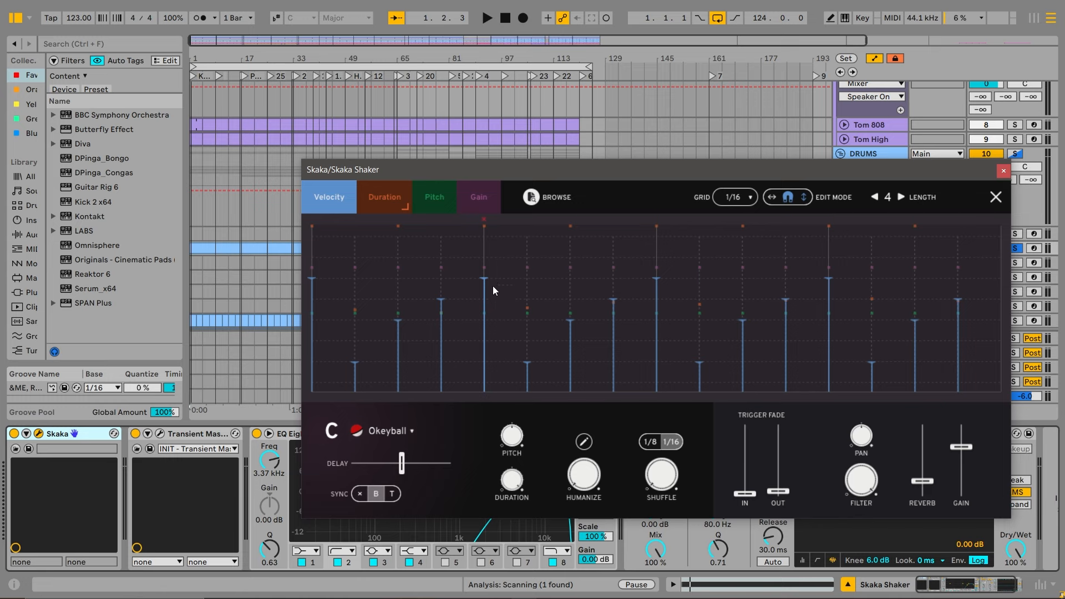
key("space")
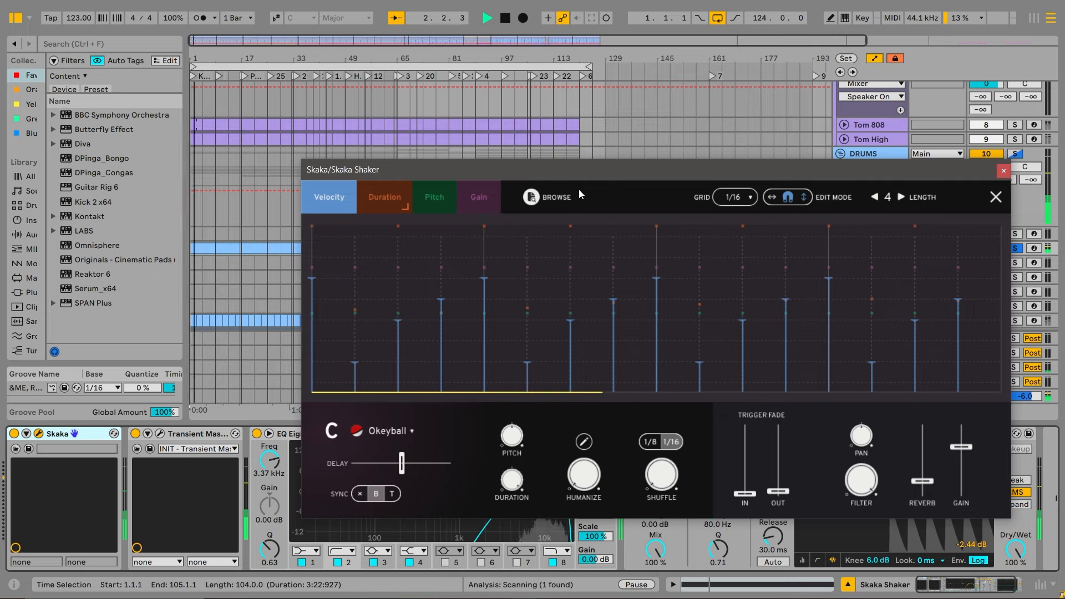
key("space")
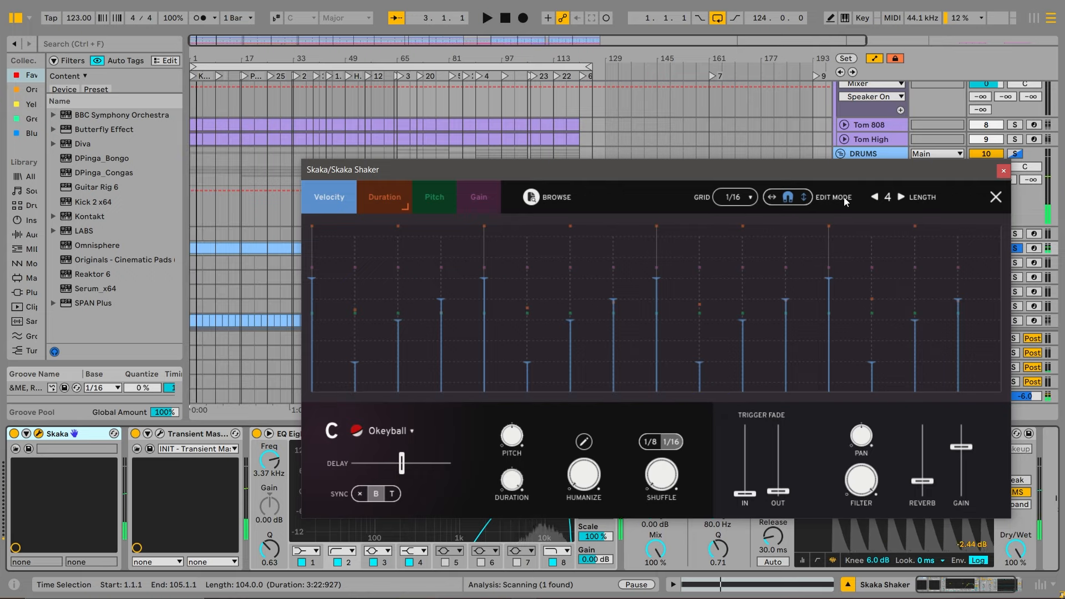
left_click(1004, 171)
Unfold the Shaker track, select the Shaker Kontakt track, and open its Kontakt editor
scroll(657, 172, "down", 5)
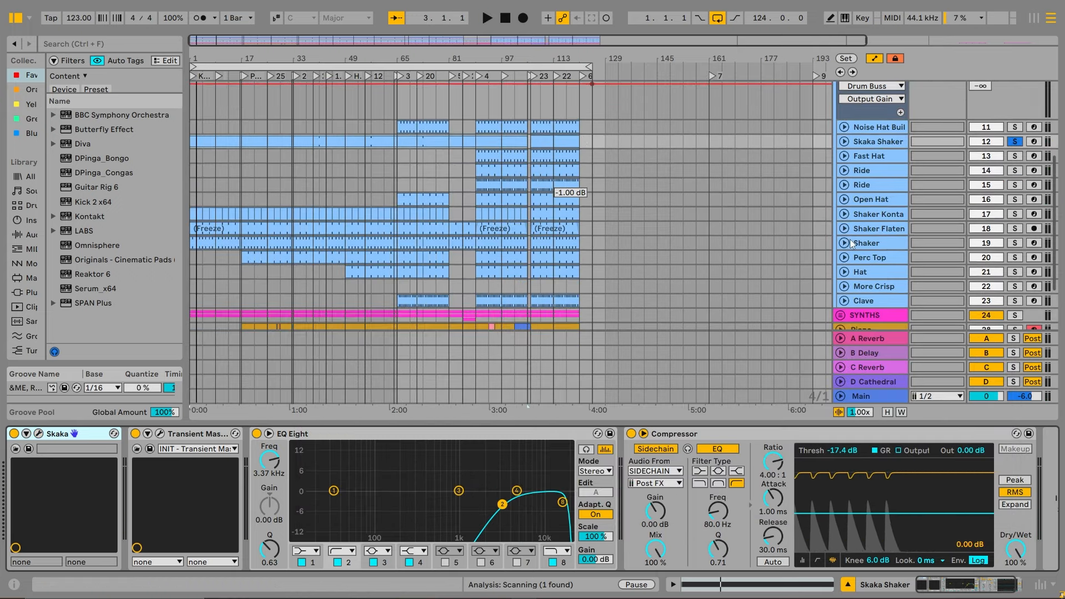
left_click(853, 242)
left_click(843, 243)
left_click(861, 214)
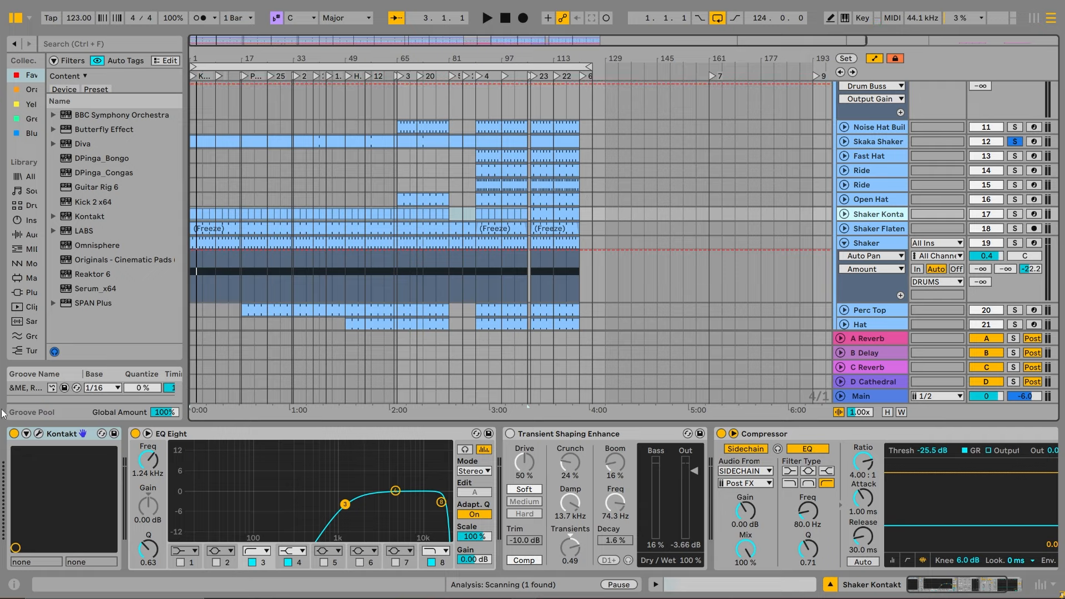
left_click(37, 433)
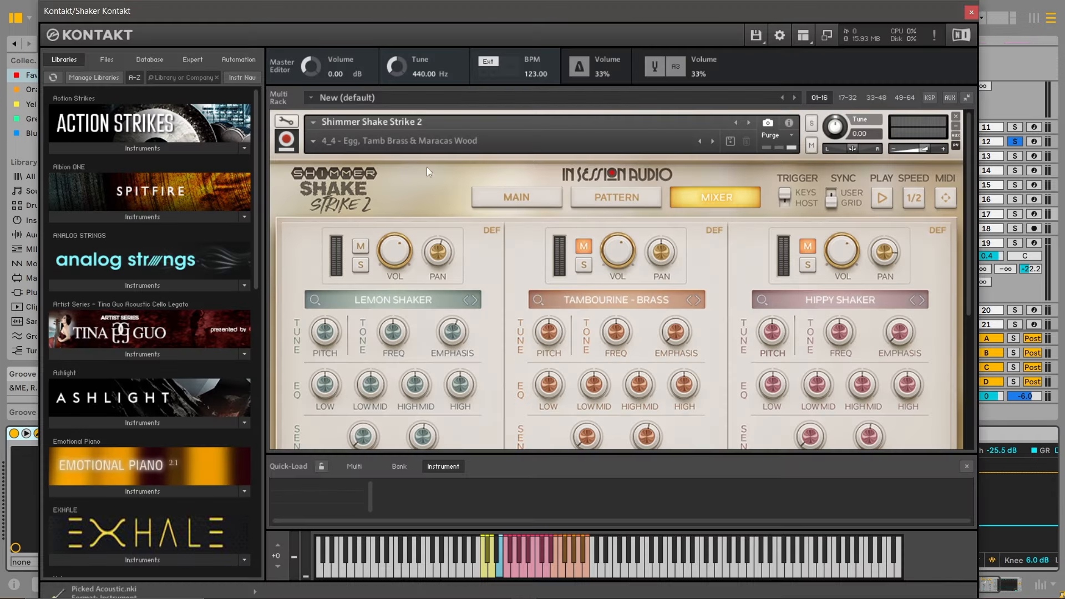
Examine the Pattern page of Shimmer Shake Strike 2, including its three shaker rows
left_click(547, 192)
left_click(594, 197)
scroll(477, 316, "down", 5)
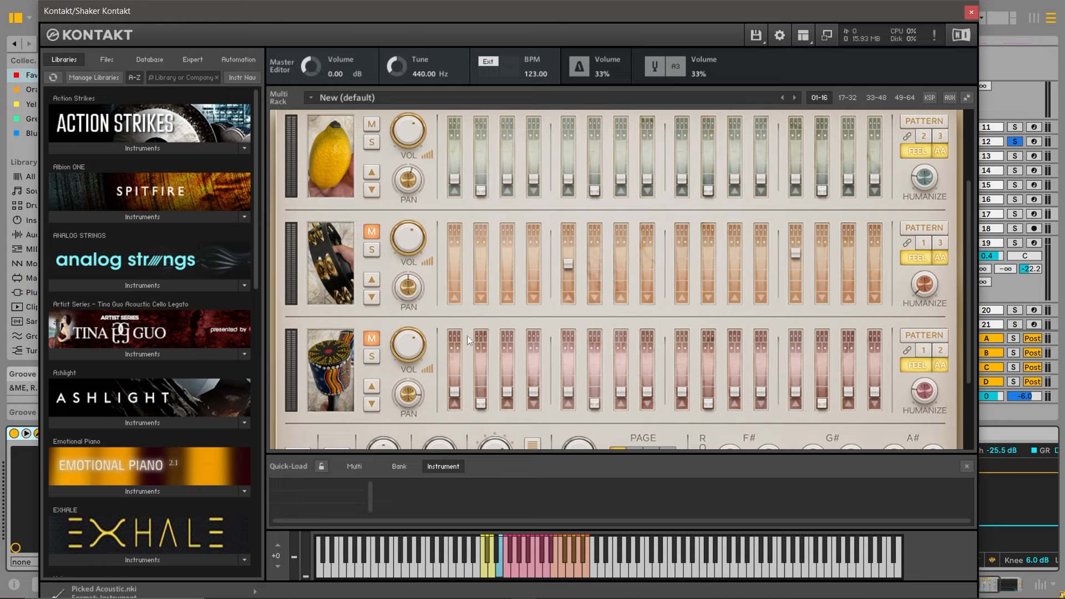
Close the Kontakt editor and briefly play the Shaker track soloed alongside Skaka Shaker
scroll(460, 282, "up", 2)
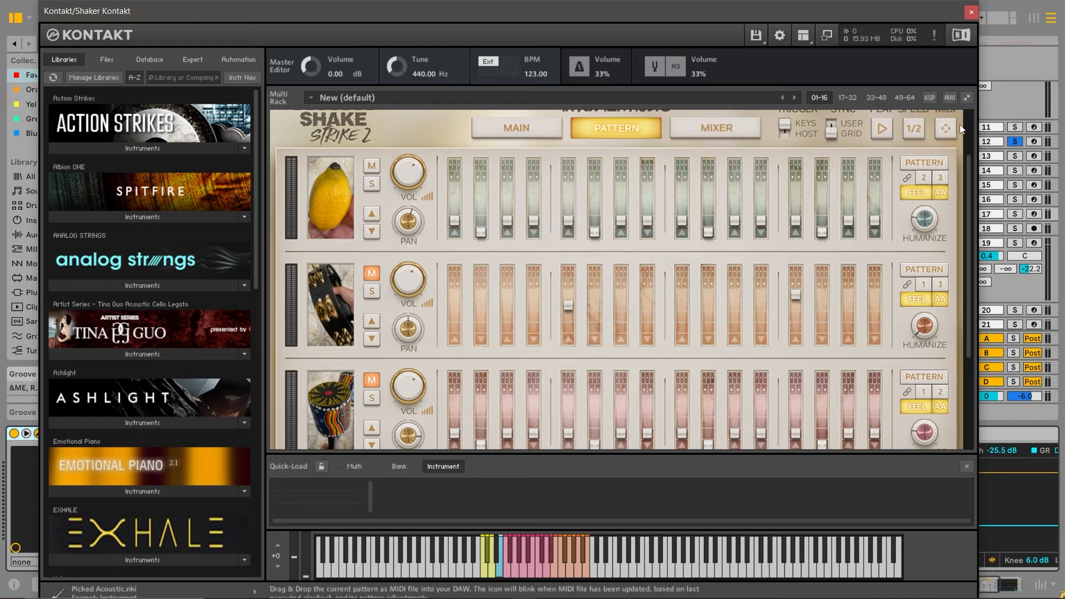
left_click(971, 13)
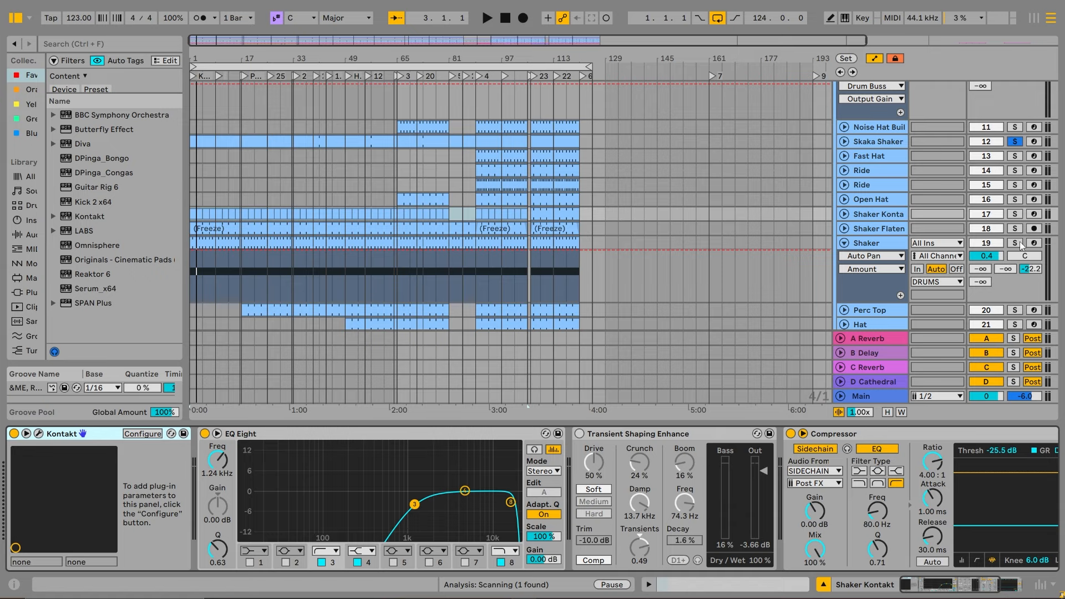
left_click(1015, 243)
key("space")
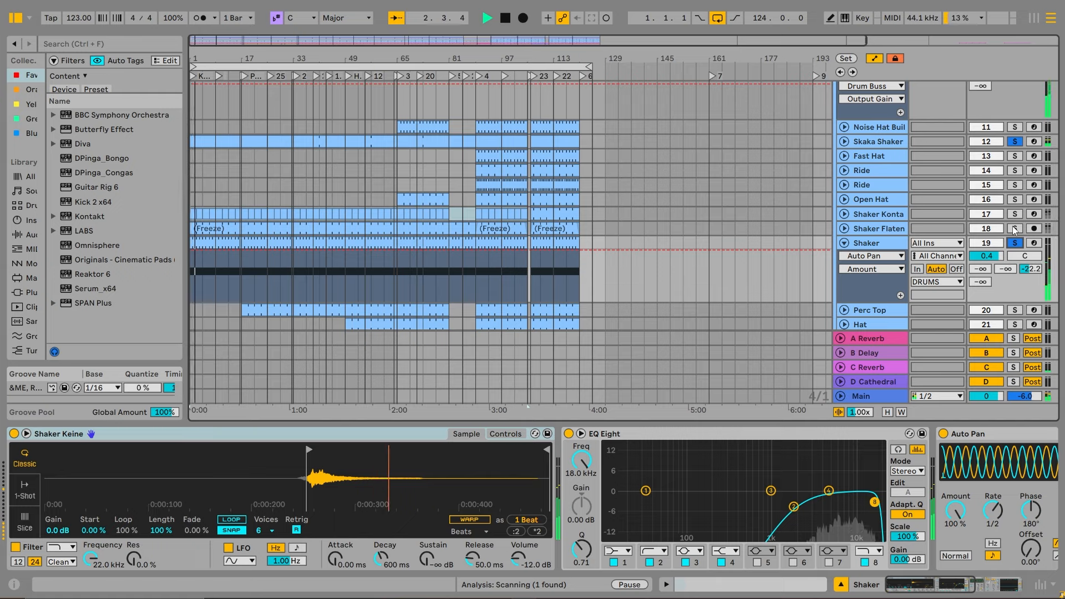
key("space")
Play from the start while adding Shaker Kontakt and Shaker Flatened to the soloed tracks, and fold the Shaker track
left_click(875, 142)
left_click(875, 243)
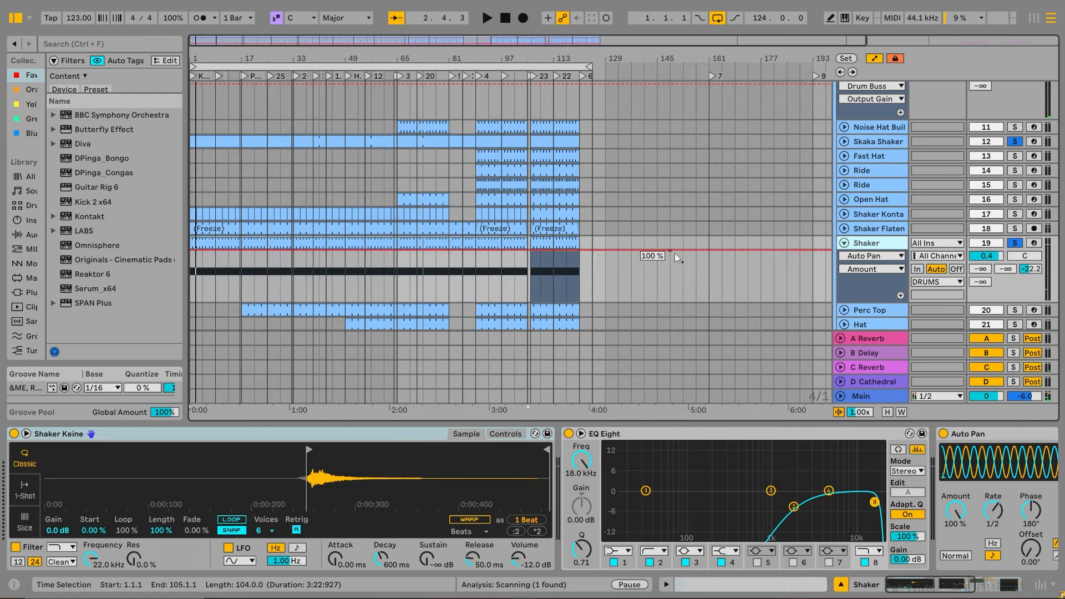
key("space")
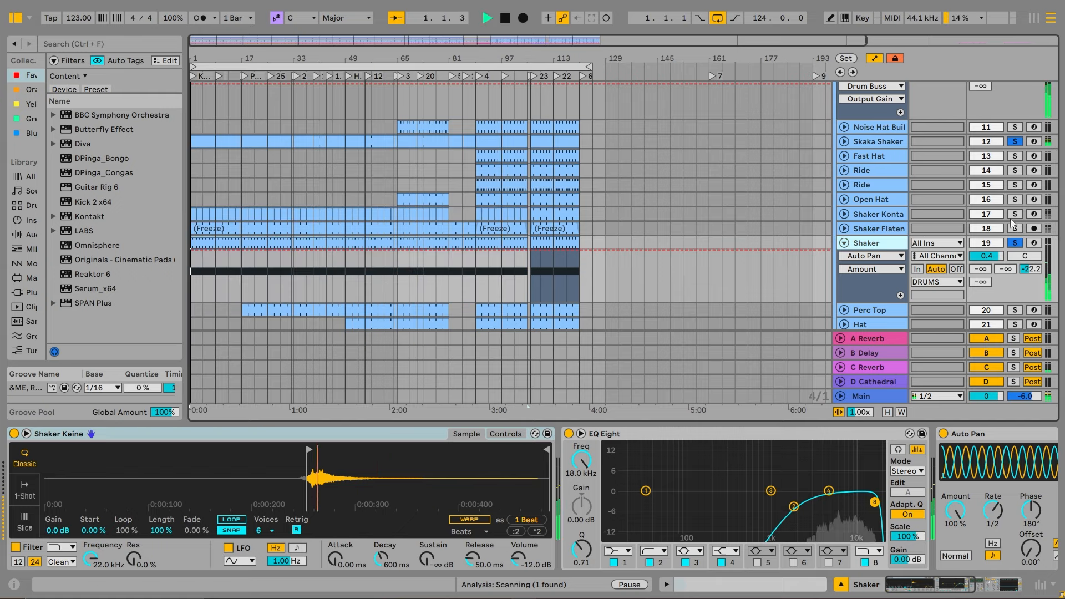
left_click(1015, 214)
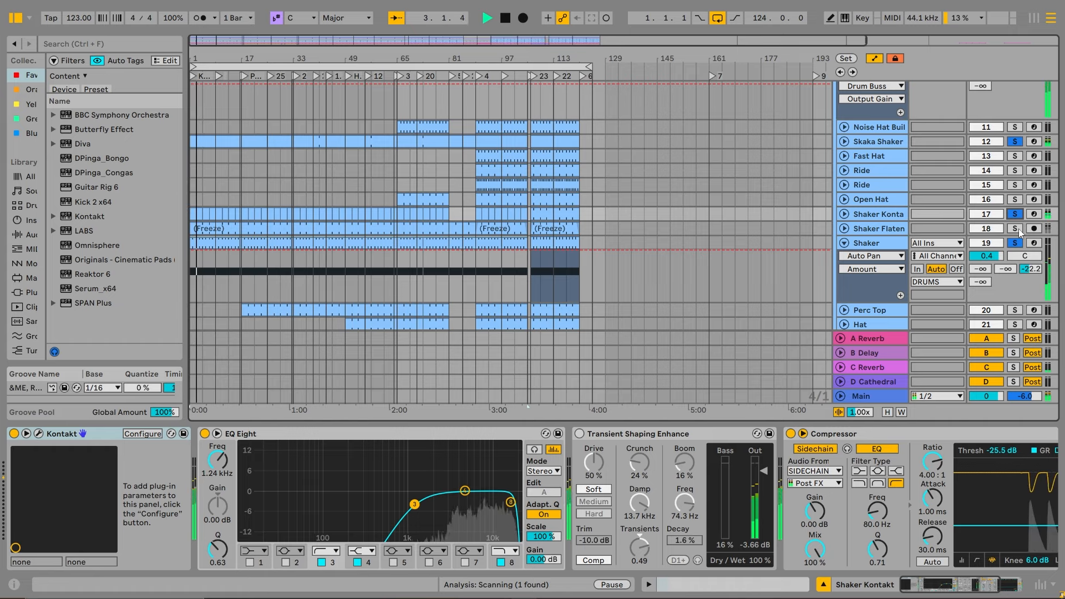
left_click(1015, 229)
left_click(840, 243)
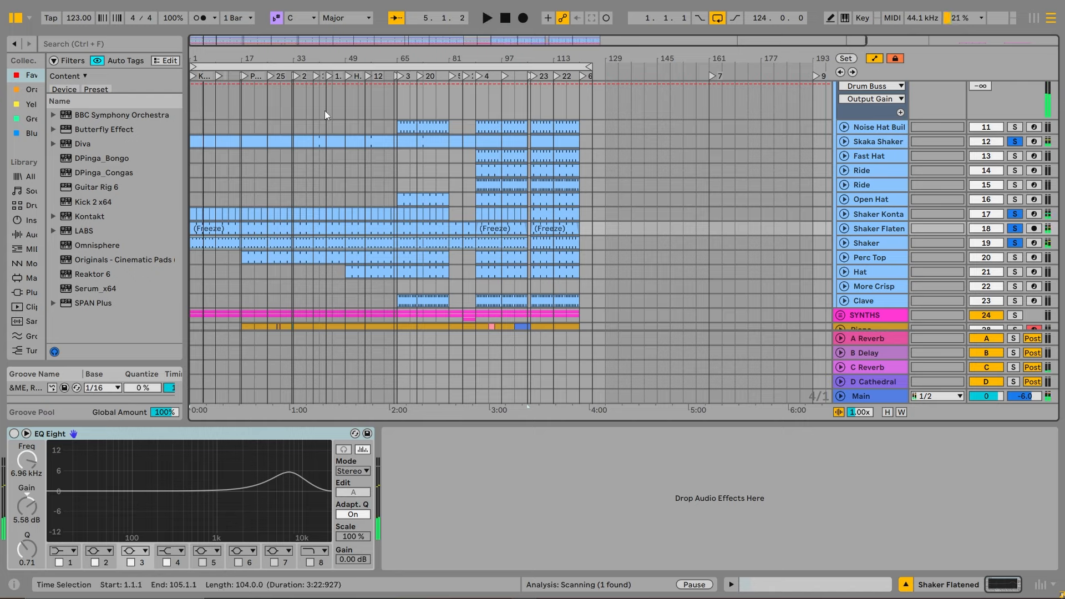
Examine the Perc Top clip's notes and velocities, and play it soloed with the shakers from bar 17
left_click(870, 258)
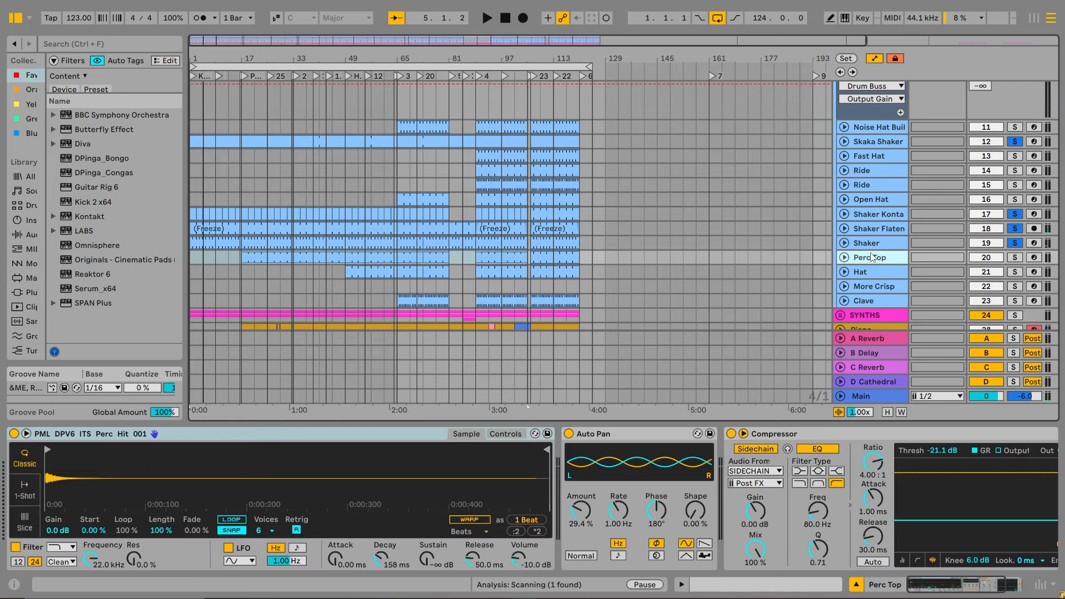
double_click(263, 259)
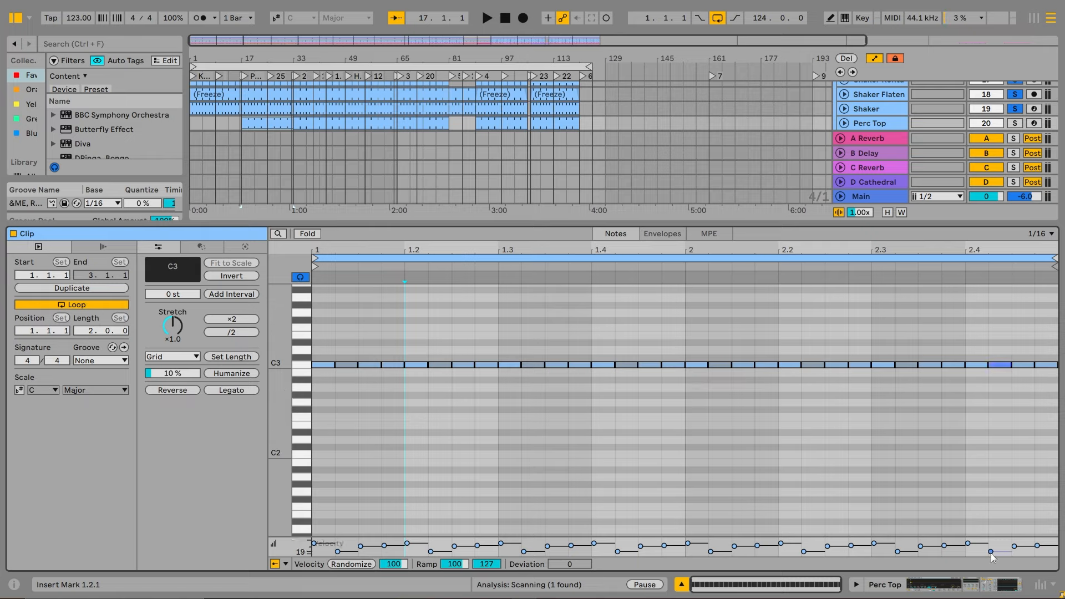
left_click(990, 585)
left_click(1015, 322)
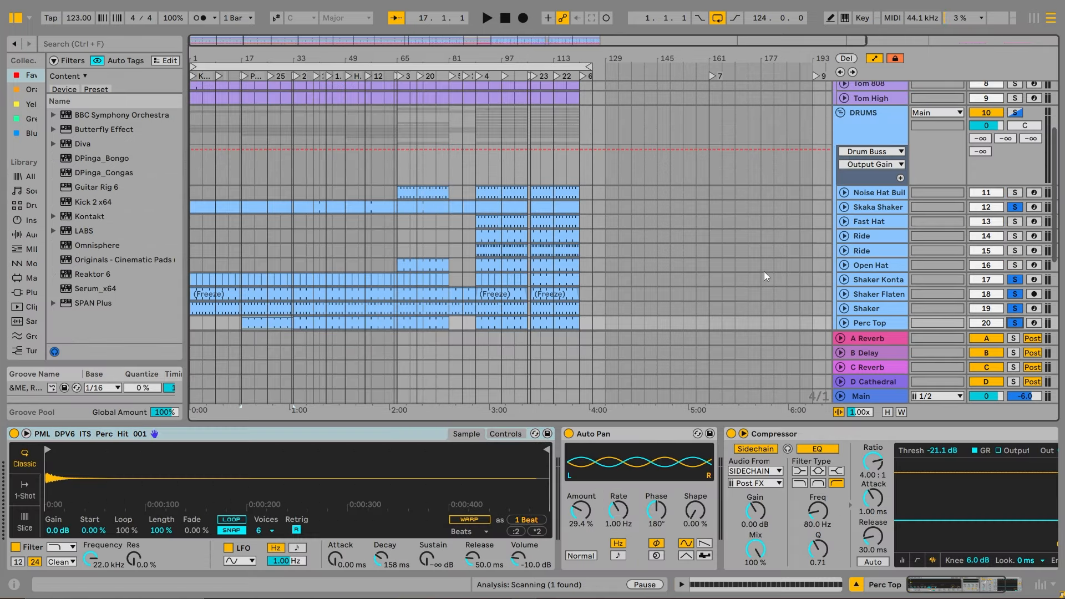
left_click(246, 75)
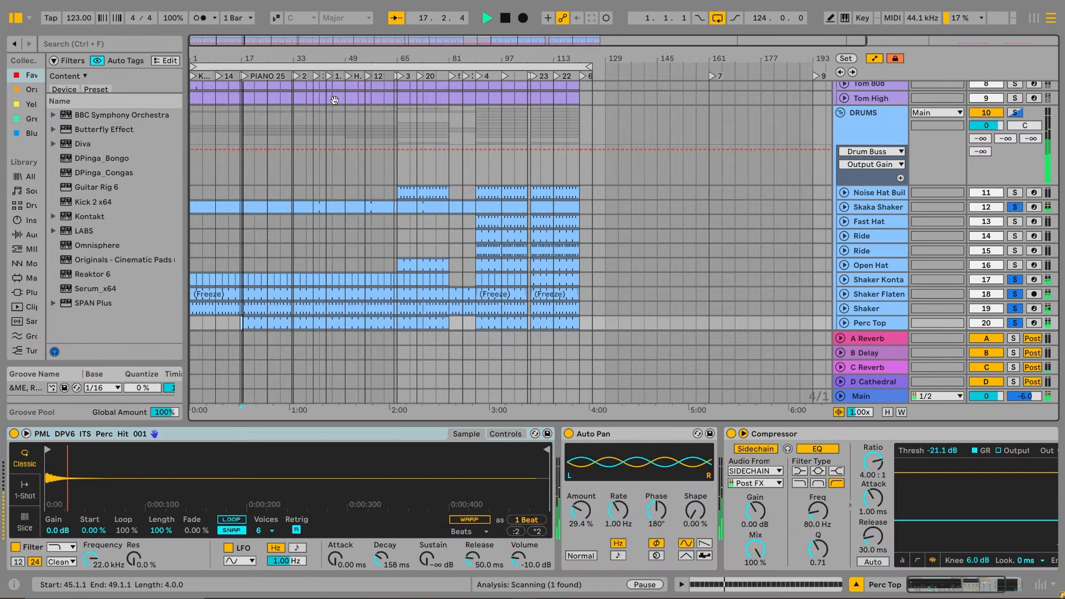
Play from bar 49 and compare the percussion with and without the Hat track soloed
scroll(344, 116, "down", 4)
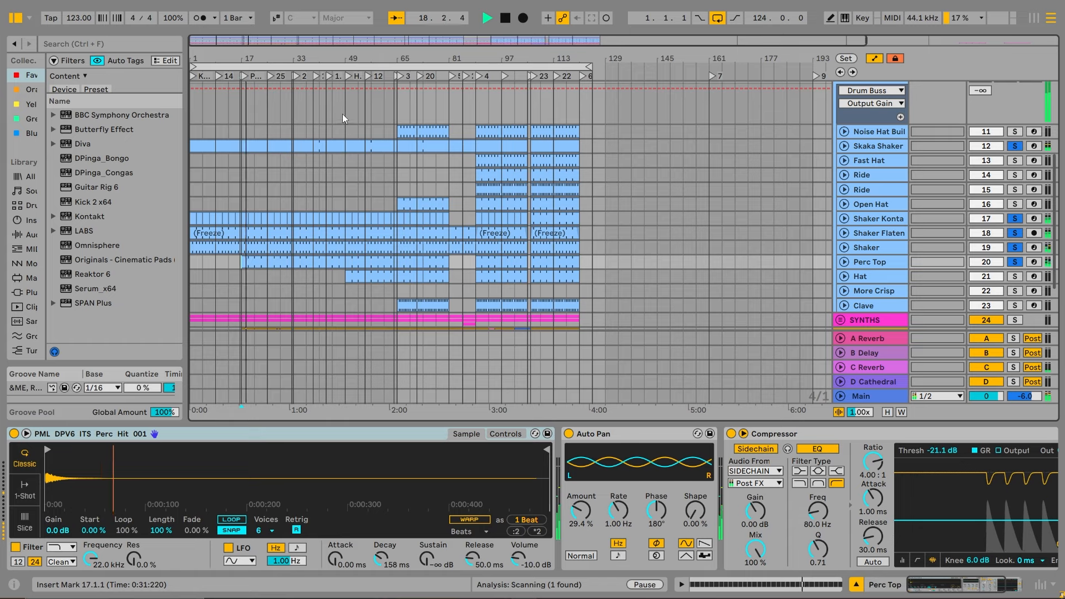
left_click(348, 75)
left_click(1020, 277)
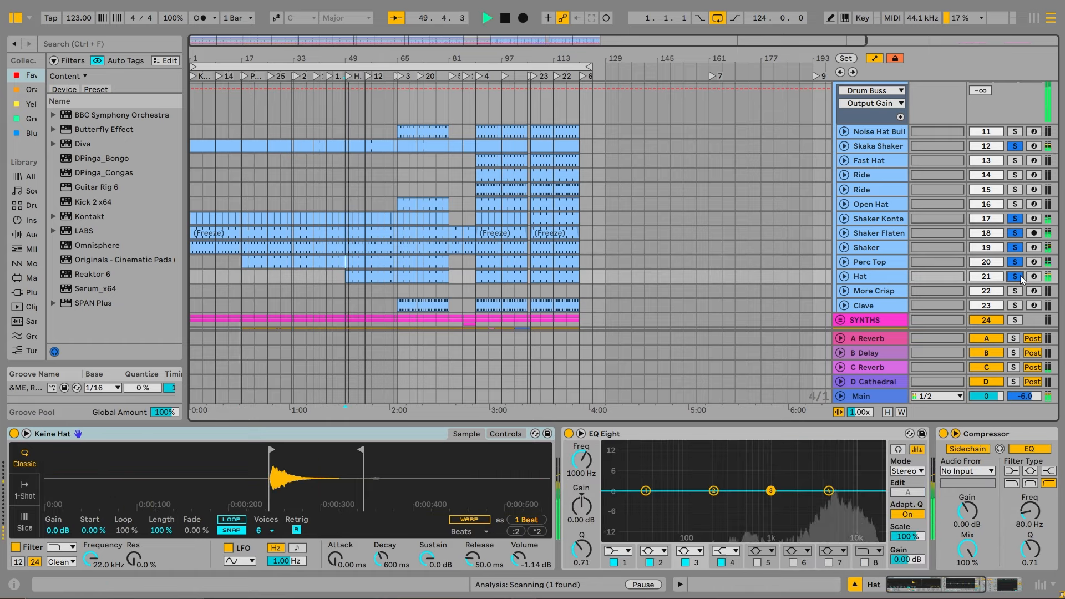
left_click(1022, 279)
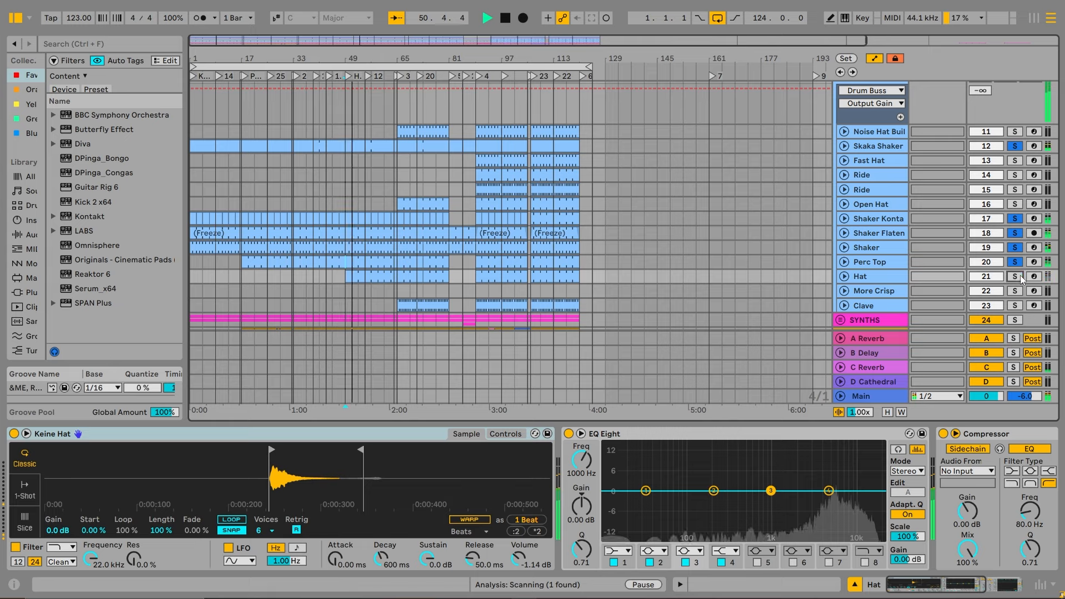
Shorten the Keine Hat sample's end to about 300 ms and set EQ Eight band 3 to -3.10 dB at 4.00 kHz
left_click_drag(361, 448, 335, 447)
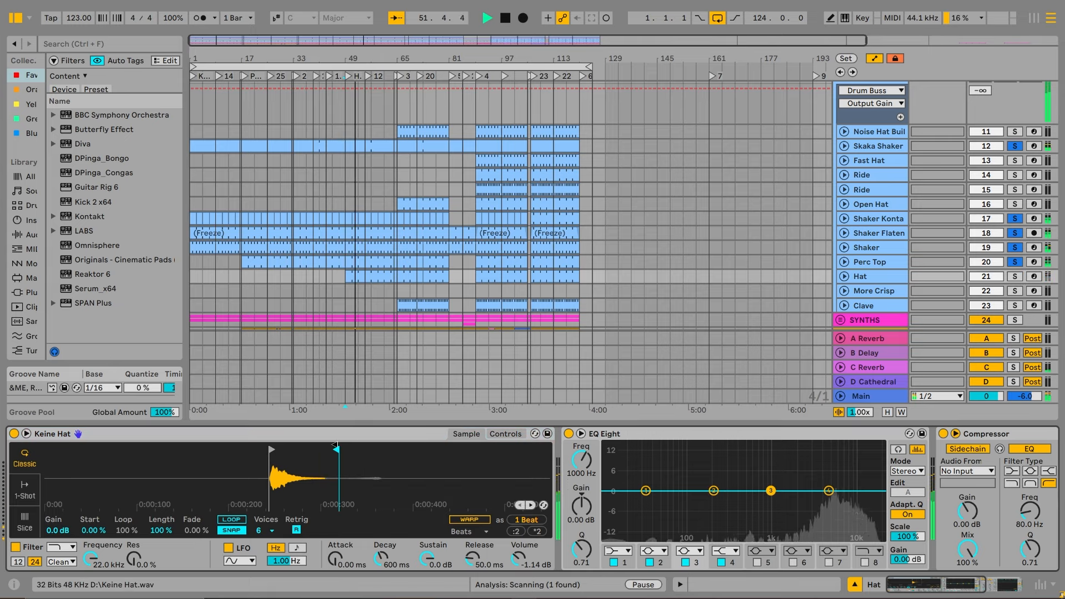
left_click(1015, 280)
left_click(1015, 280)
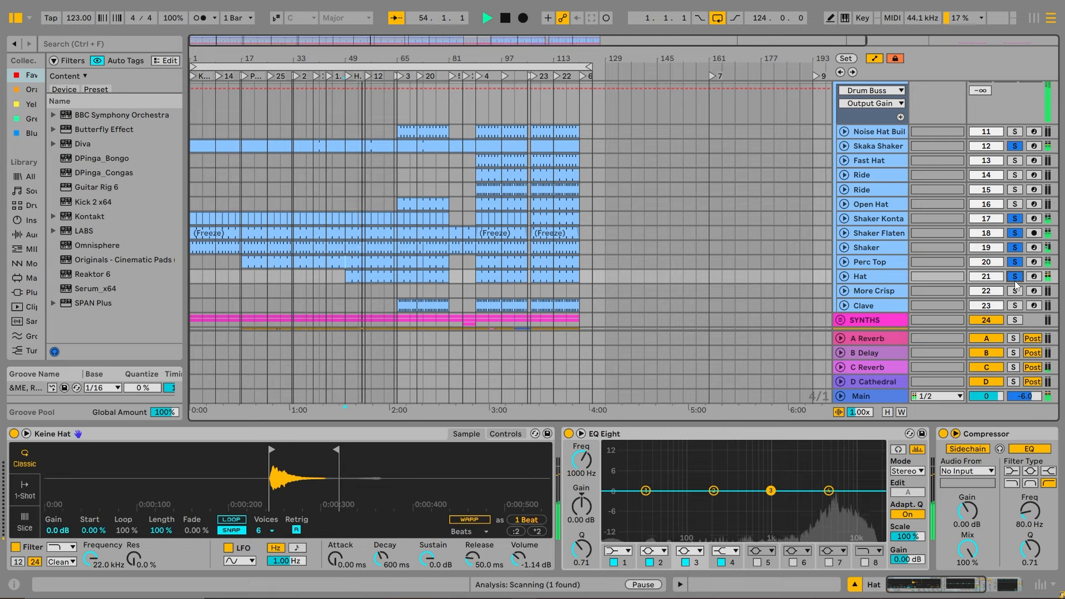
left_click(1015, 281)
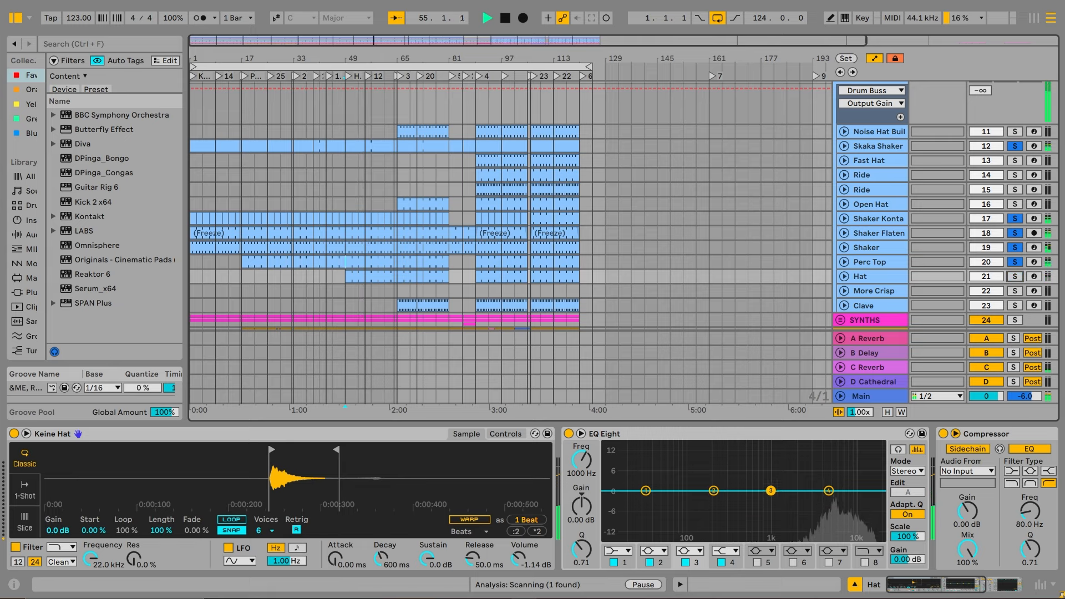
left_click_drag(771, 490, 820, 501)
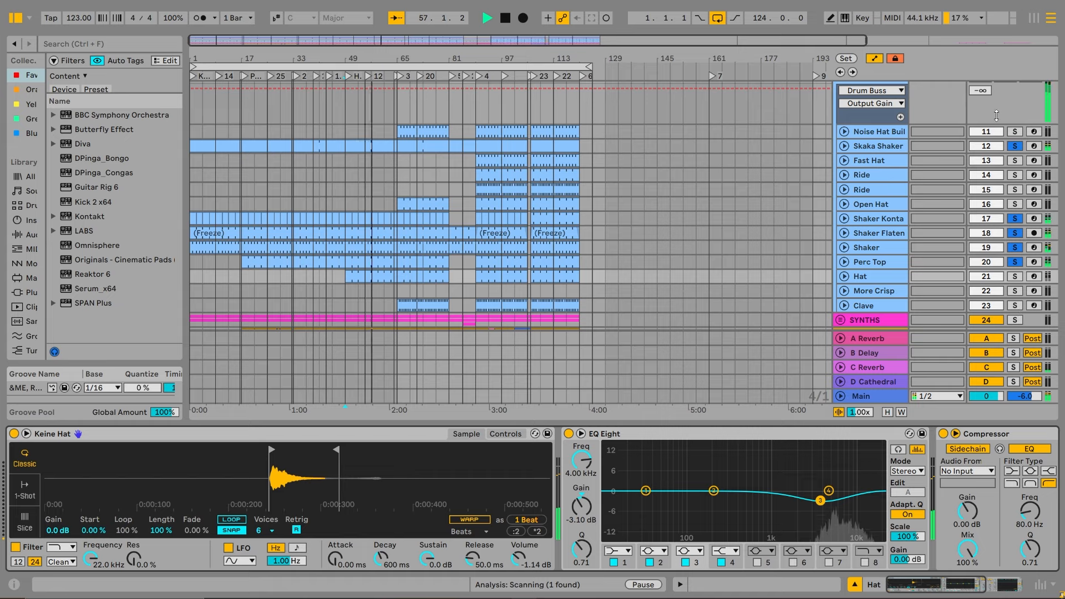
Add Open Hat and Clave to the soloed tracks while playing from bar 65
left_click(1015, 204)
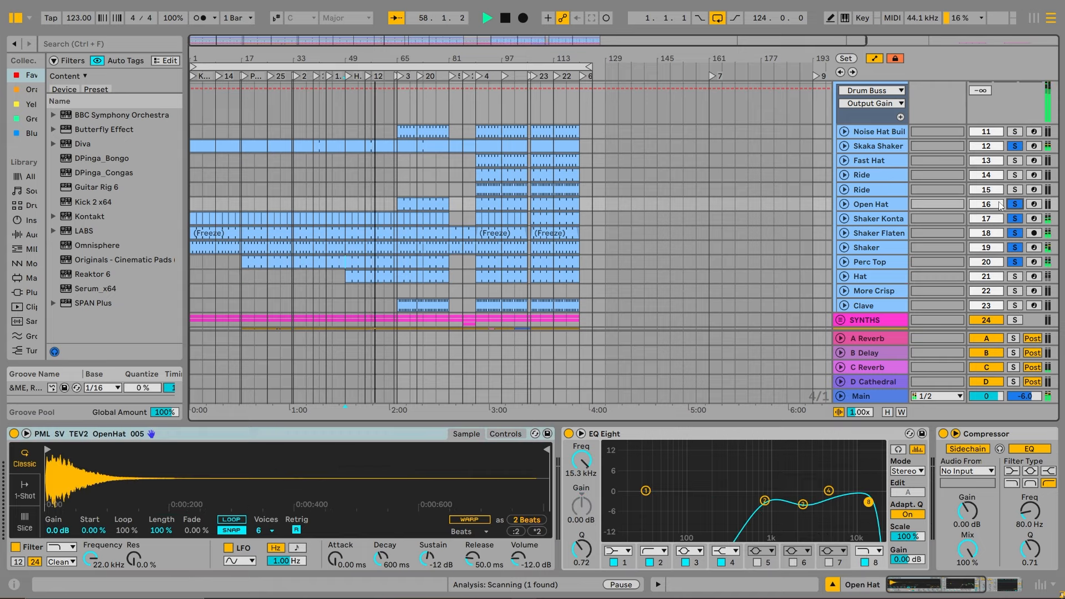
left_click(401, 75)
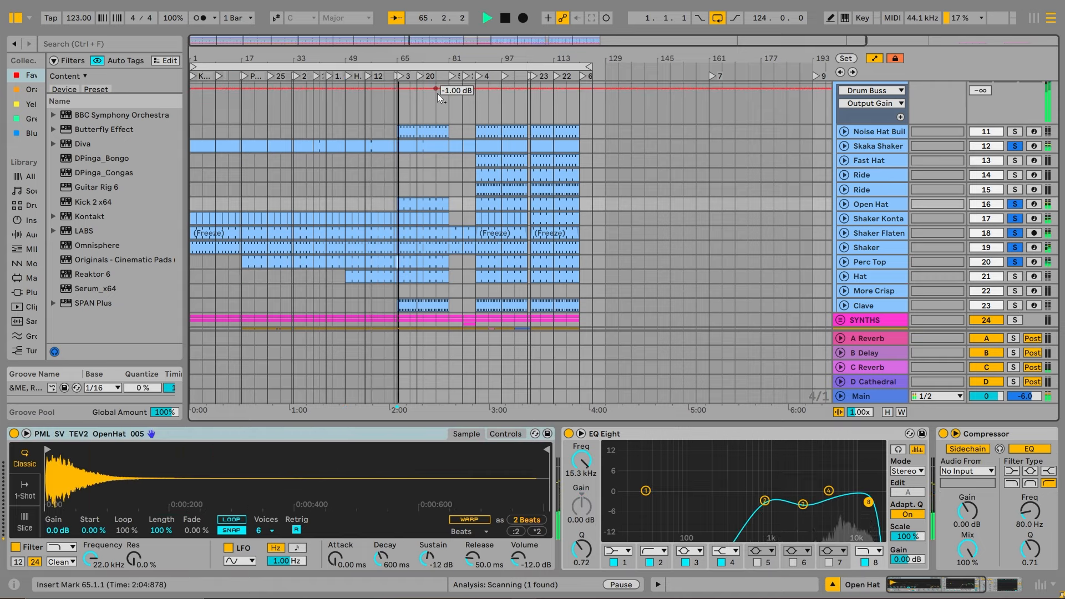
scroll(858, 212, "down", 3)
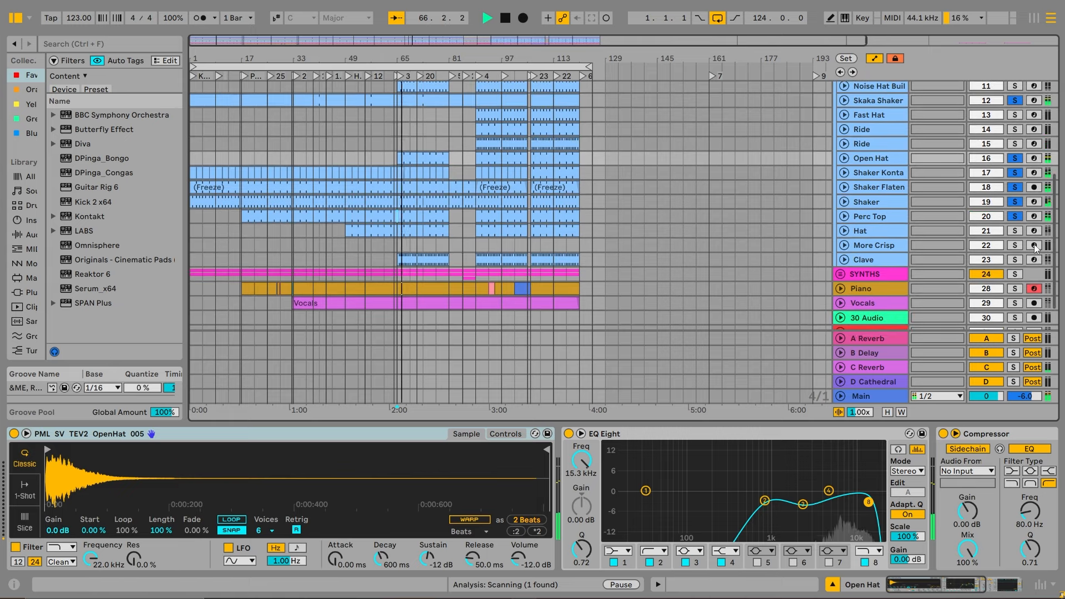
left_click(1018, 260)
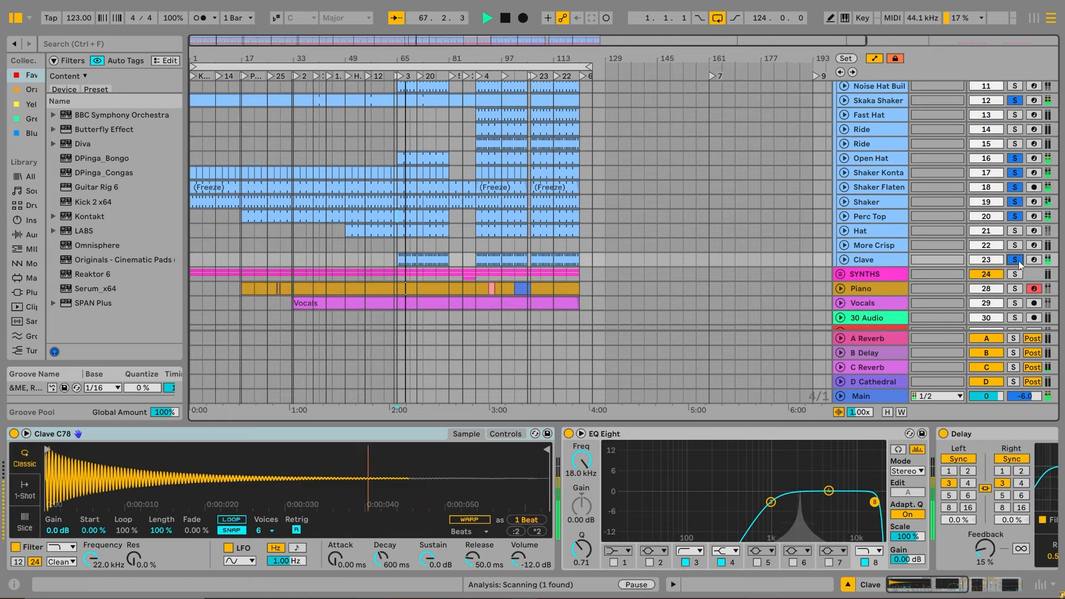
Open the Clave clip, stop playback, highlight its pairs of C3 notes, and return to the track's device chain
double_click(432, 261)
scroll(568, 363, "down", 2)
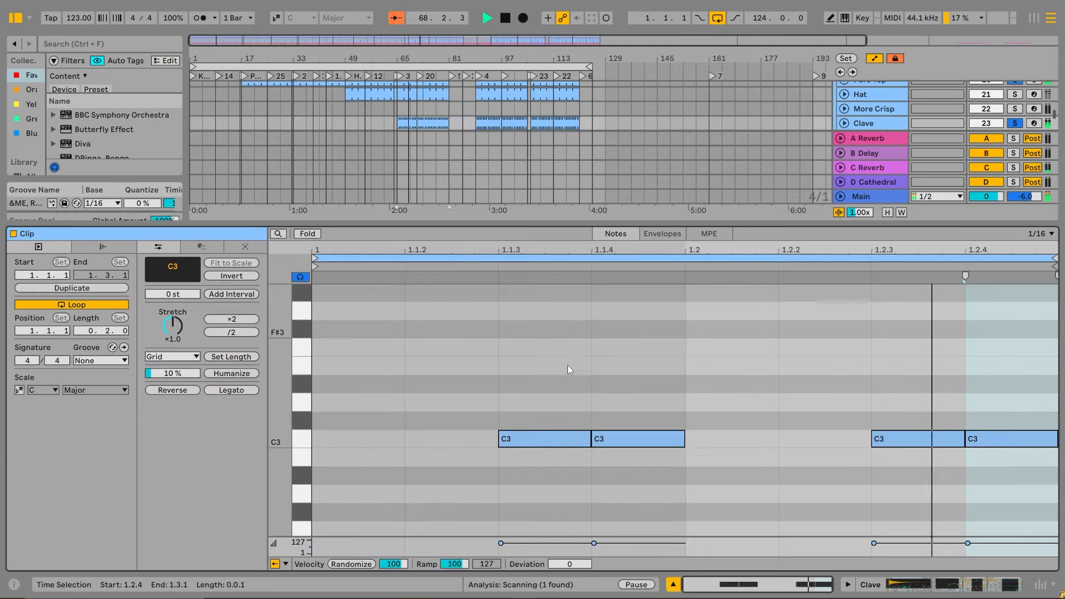
key("space")
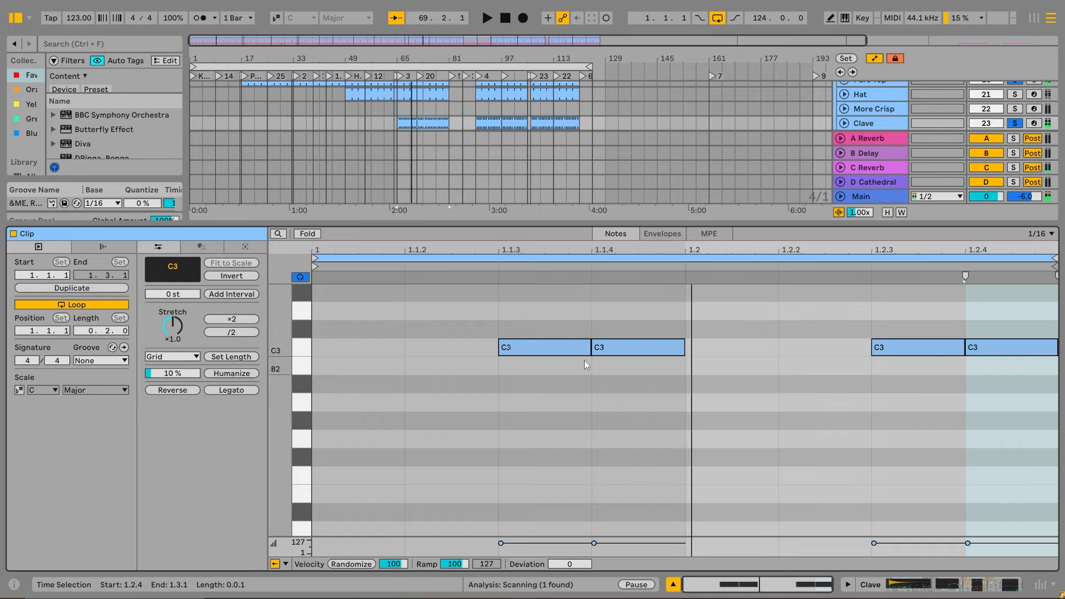
left_click_drag(672, 416, 510, 308)
left_click_drag(861, 319, 997, 442)
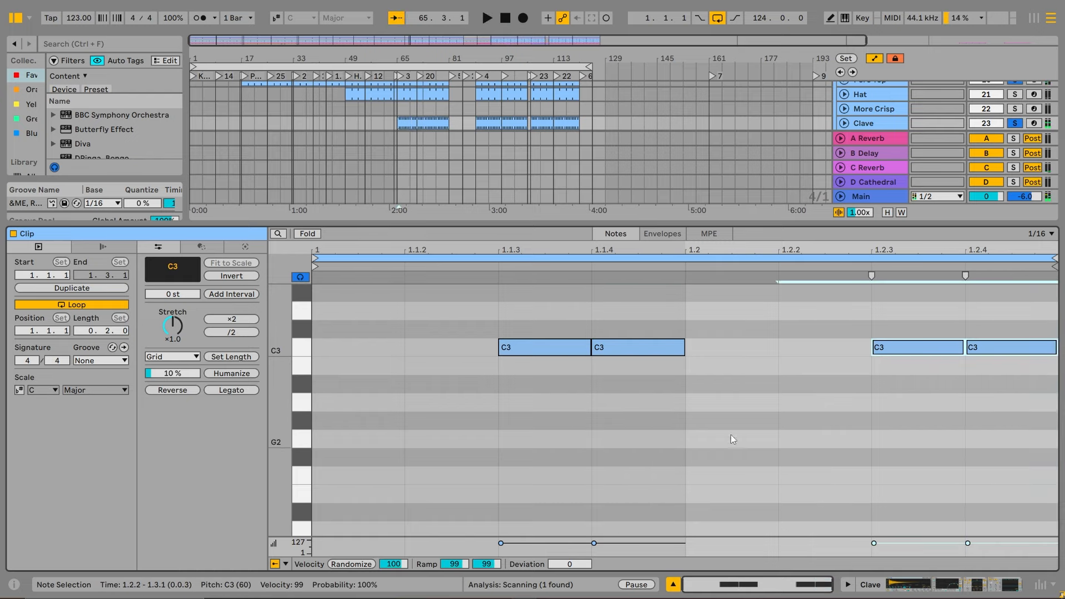
left_click(928, 585)
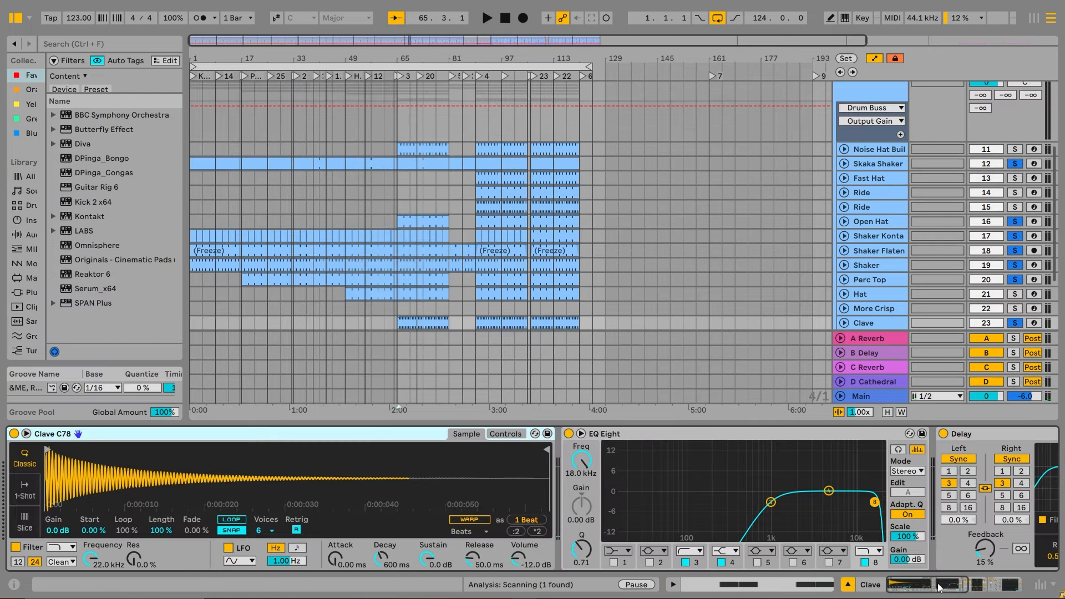
Replay from bar 65, adding Noise Hat Buildup to the soloed tracks, and unfold that track
key("space")
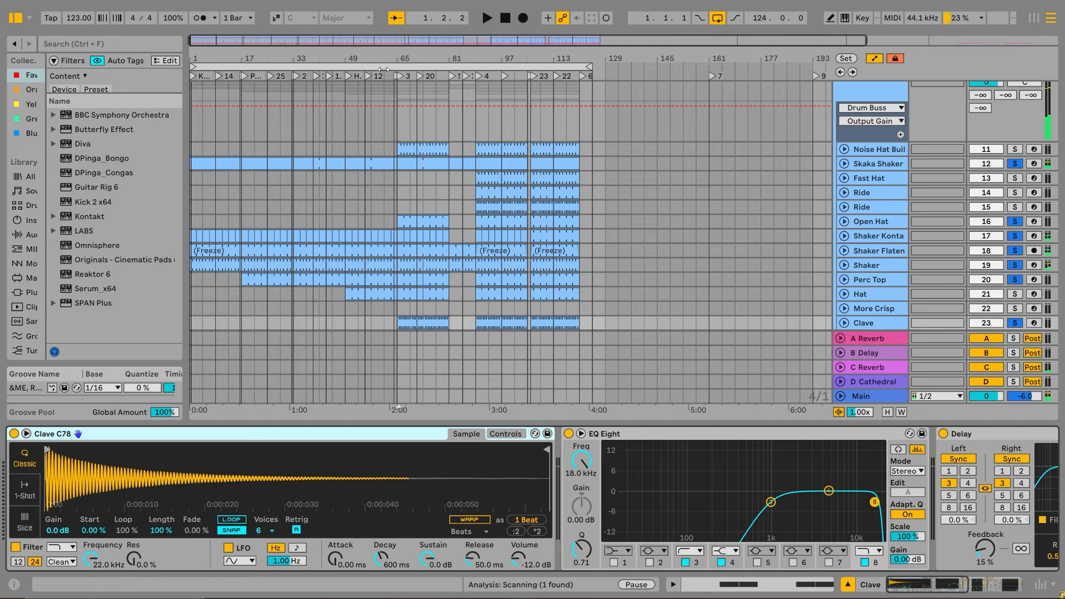
left_click(399, 77)
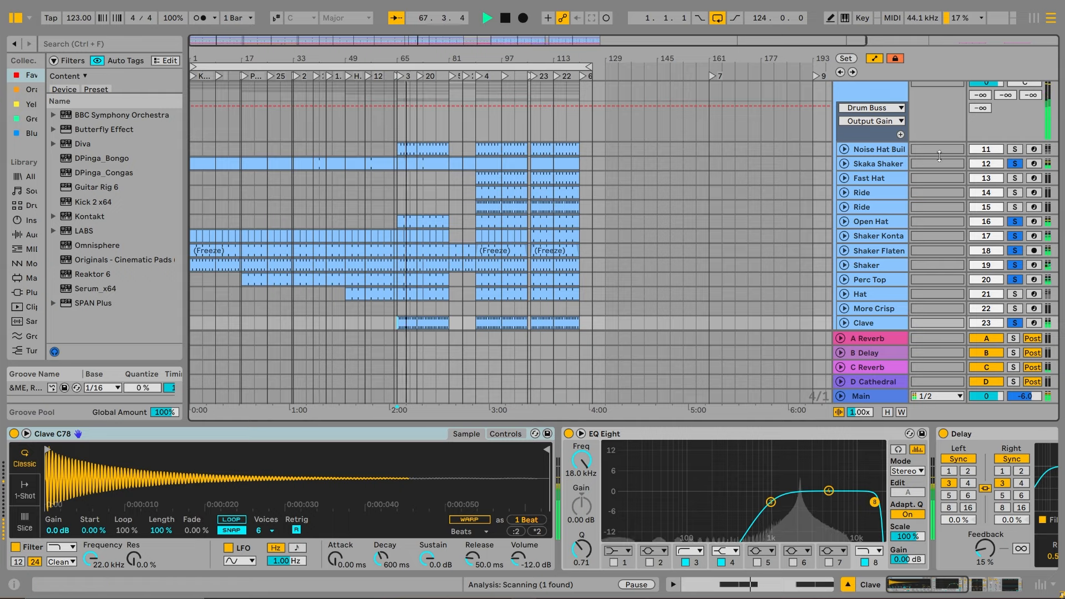
left_click(1009, 149)
left_click(844, 149)
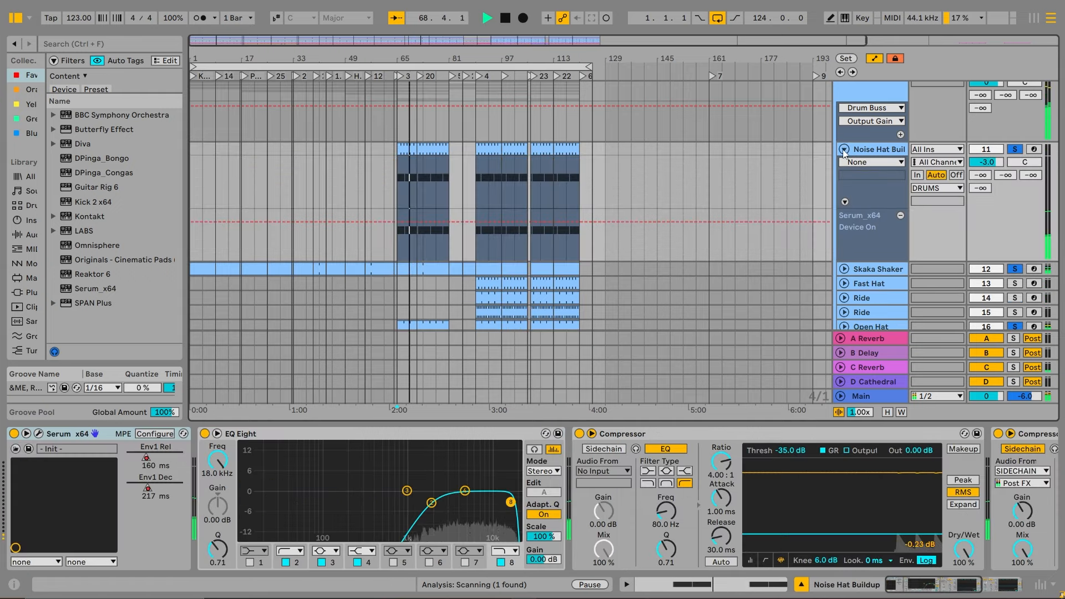
Show Noise Hat Buildup's Serum Env1 Dec and Env1 Rel automation in separate lanes and zoom in on the buildup section
left_click(155, 478)
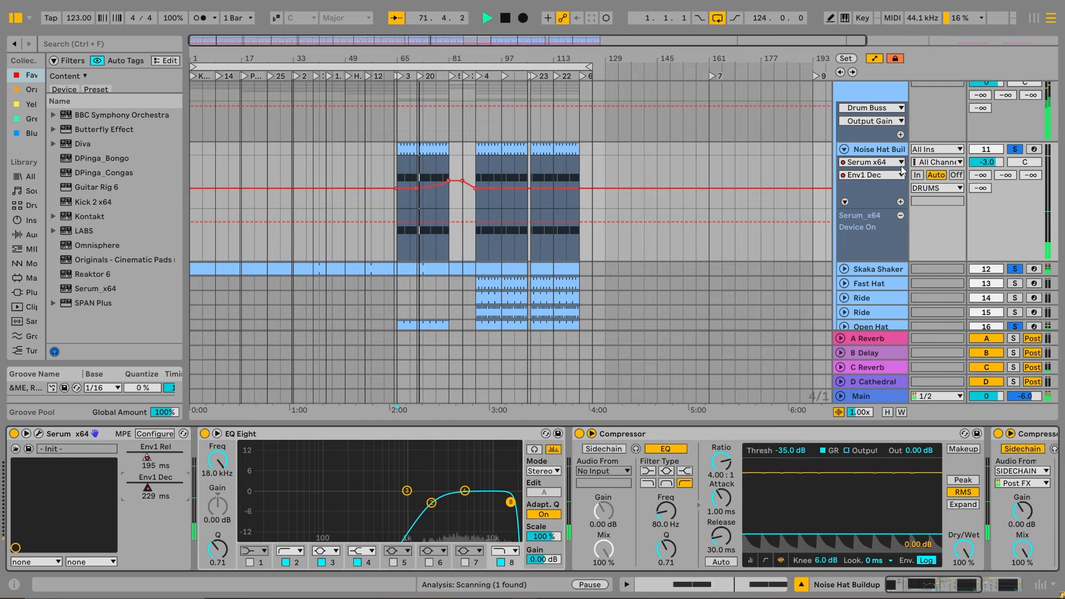
left_click(901, 201)
left_click(154, 448)
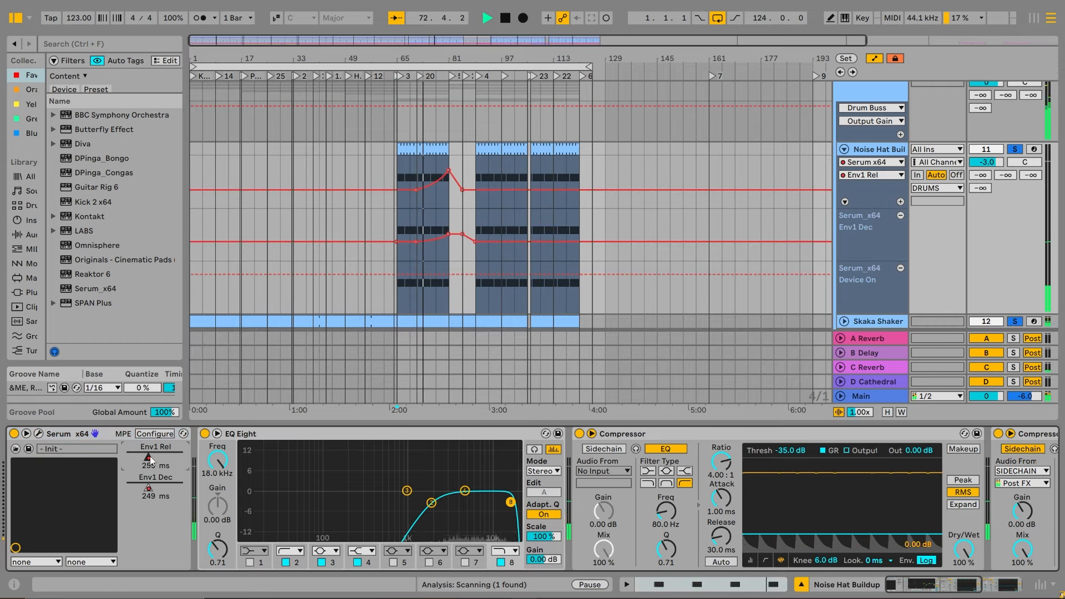
left_click(900, 202)
left_click_drag(432, 58, 476, 54)
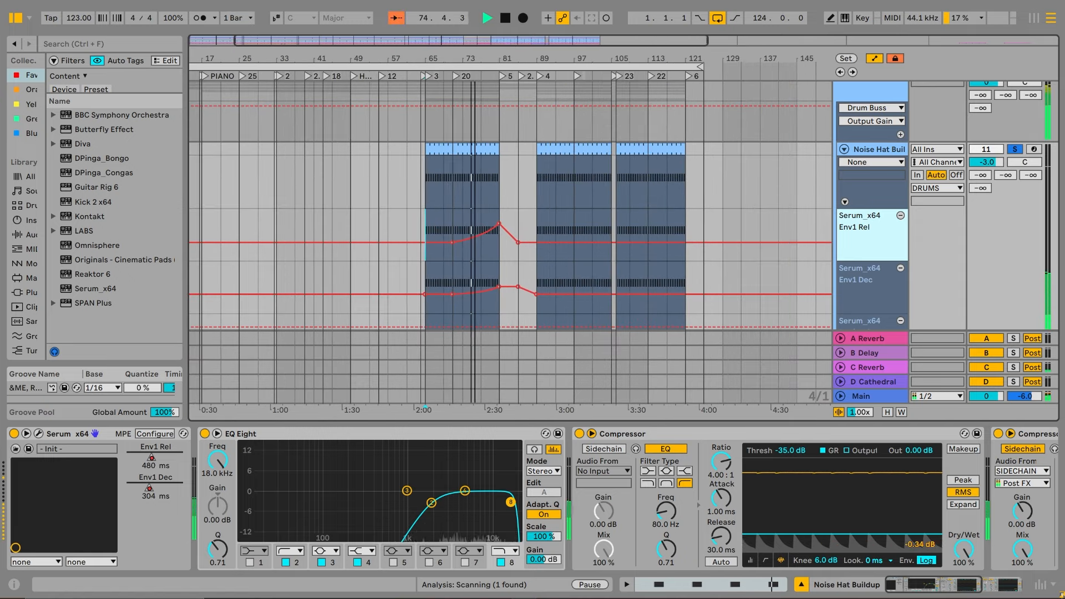
Unsolo Noise Hat Buildup, stop playback, and play from bar 89 with Fast Hat soloed
left_click(1017, 148)
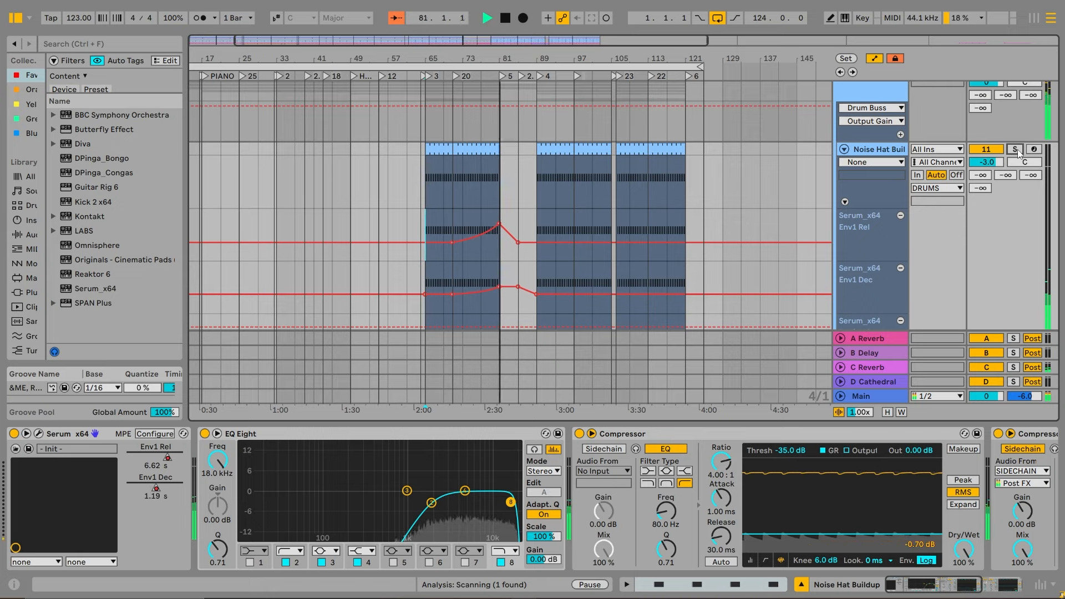
key("space")
scroll(621, 202, "down", 1)
scroll(621, 202, "down", 6)
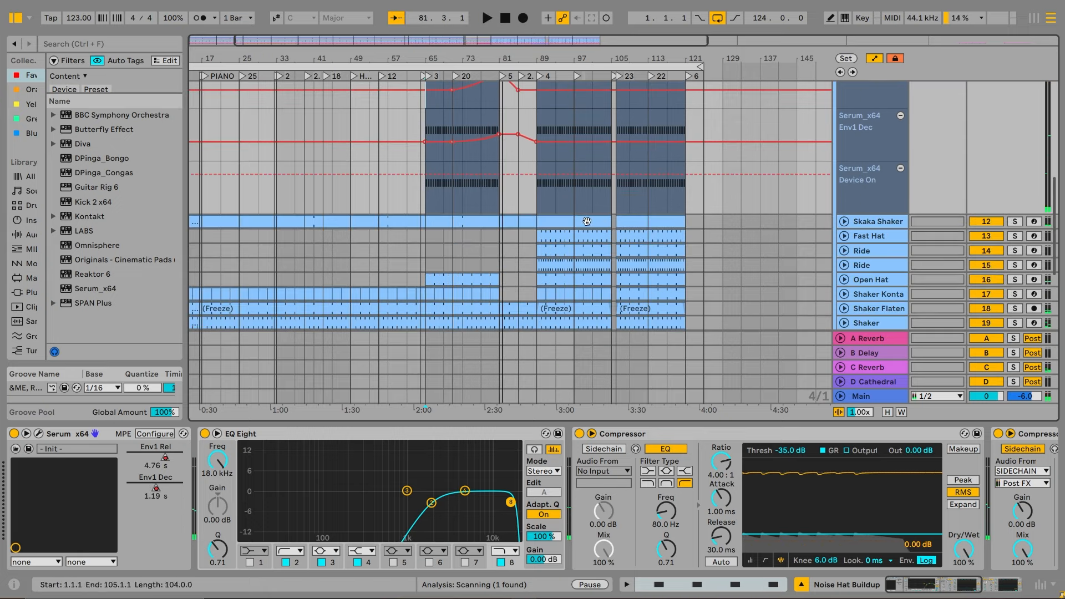
left_click(1014, 160)
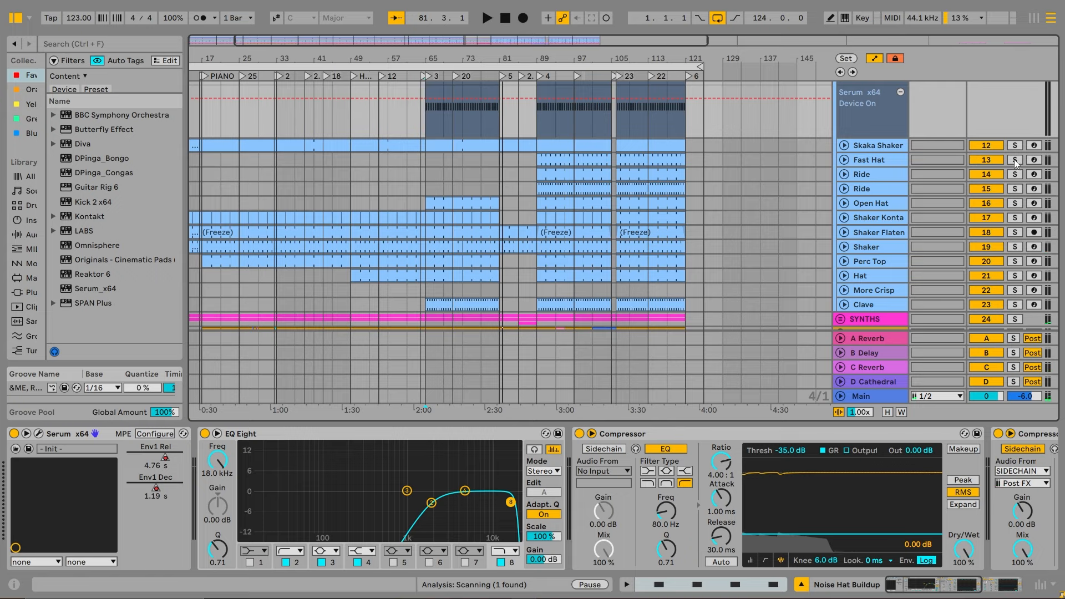
left_click(542, 76)
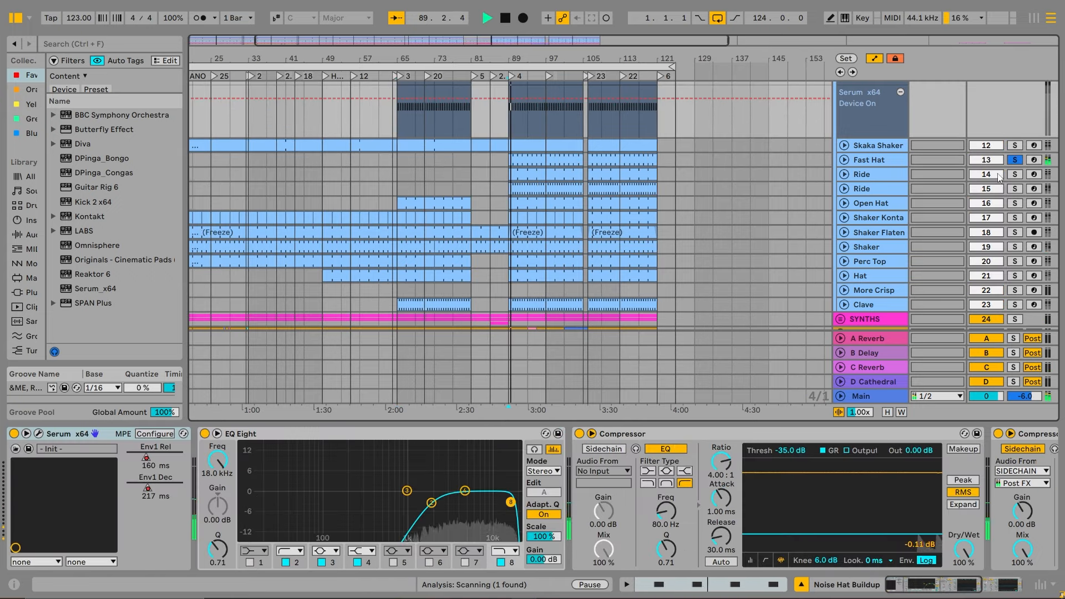
Add both Ride tracks and Open Hat to the soloed tracks while playback continues
left_click(1014, 174)
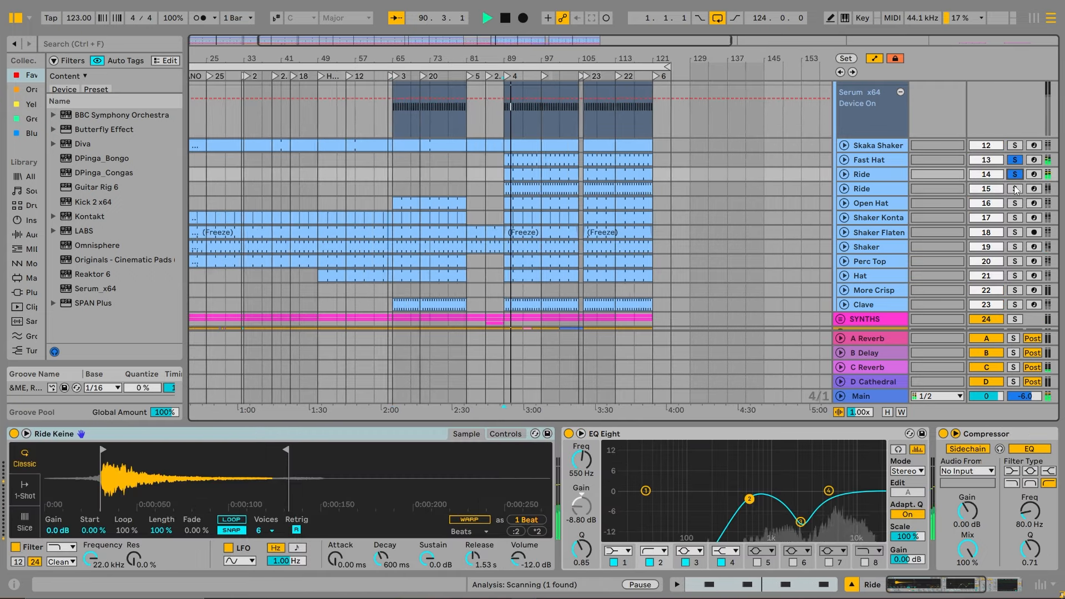
left_click(1015, 189)
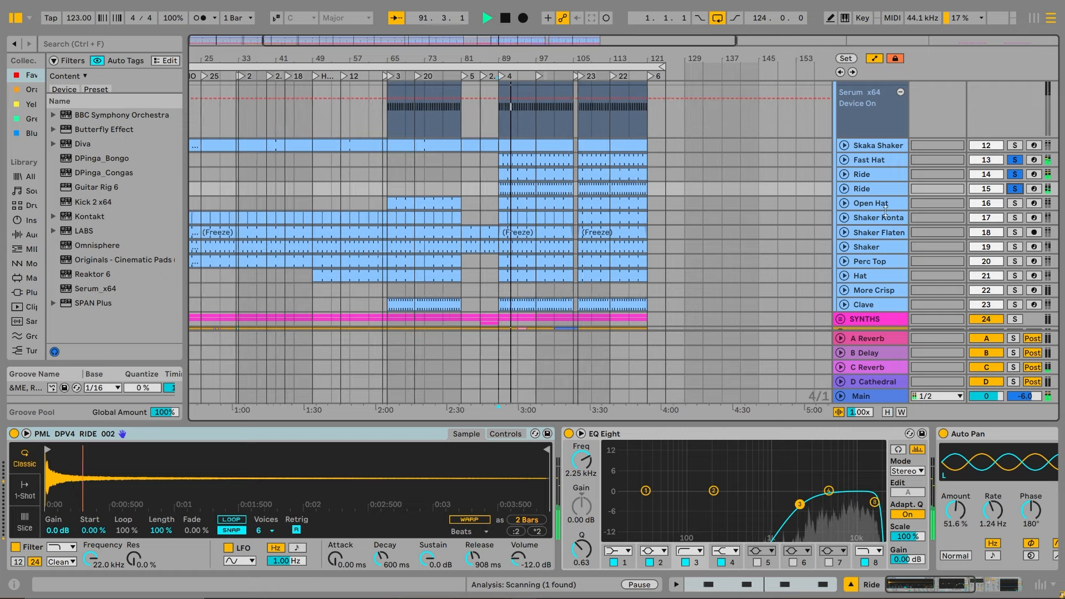
left_click(1014, 205)
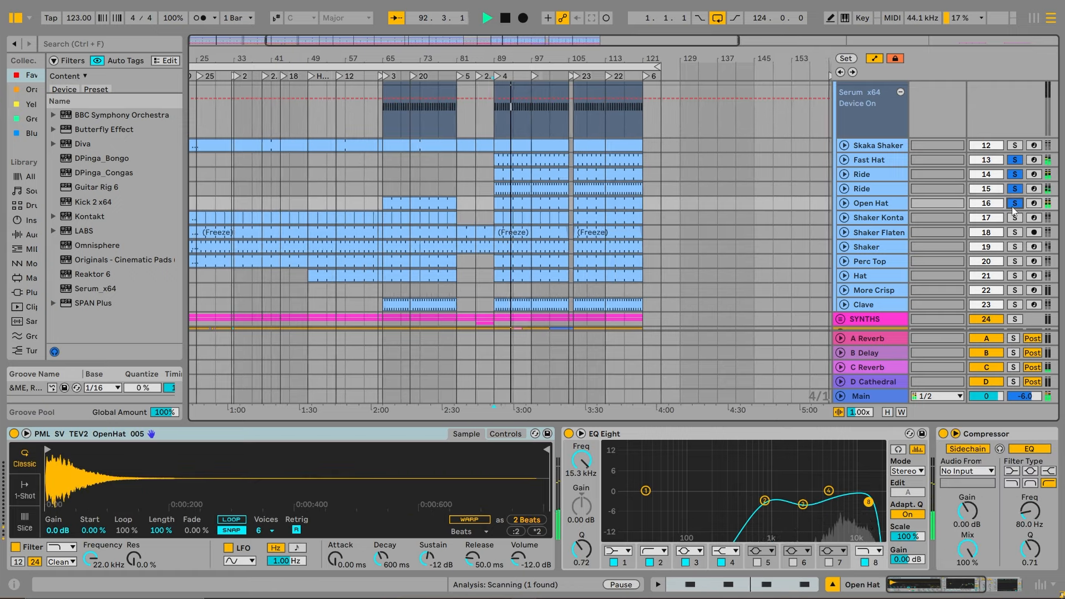
Solo the whole DRUMS group, show its effect chain, and fold the group
scroll(1004, 141, "up", 5)
scroll(1004, 141, "up", 6)
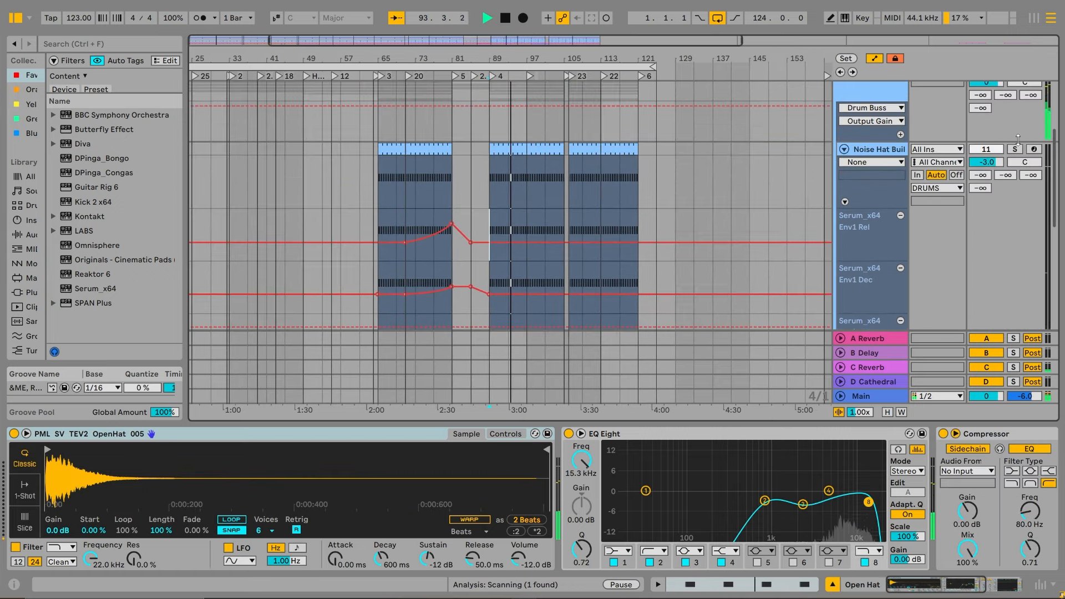
left_click(884, 115)
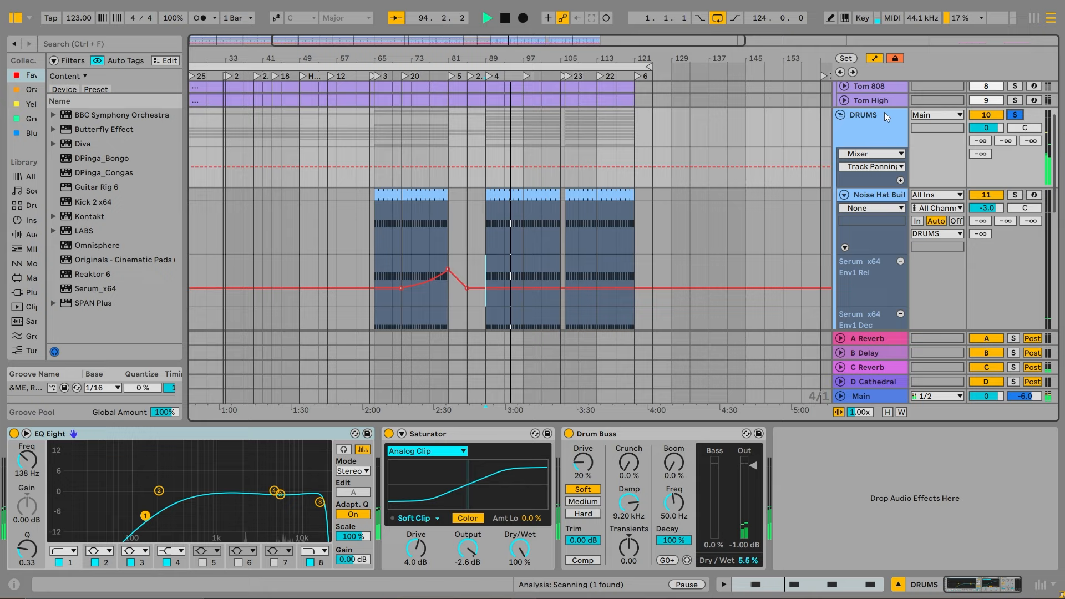
left_click(841, 115)
scroll(941, 109, "up", 3)
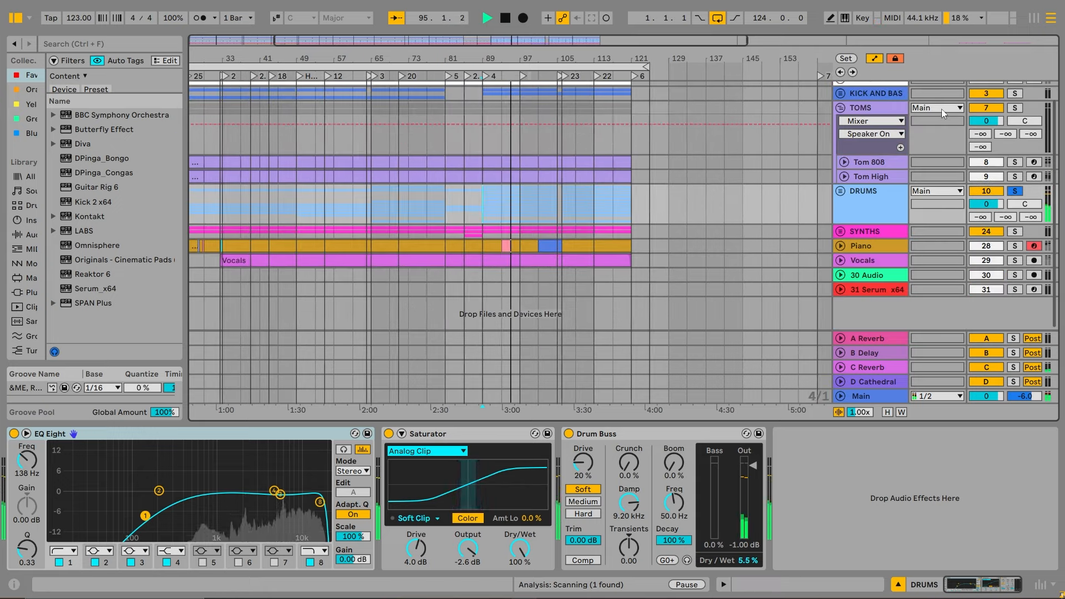
Add the TOMS and KICK AND BASS groups to the solo and fold the TOMS group
left_click(1014, 108, "ctrl")
scroll(1014, 109, "up", 2)
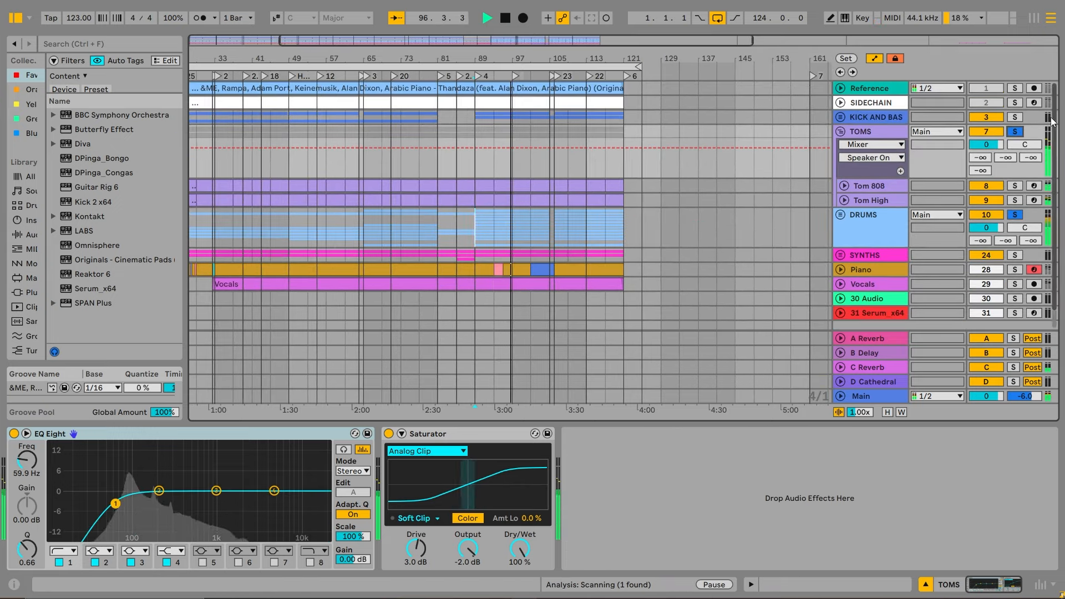
left_click(1015, 117, "ctrl")
left_click(840, 131)
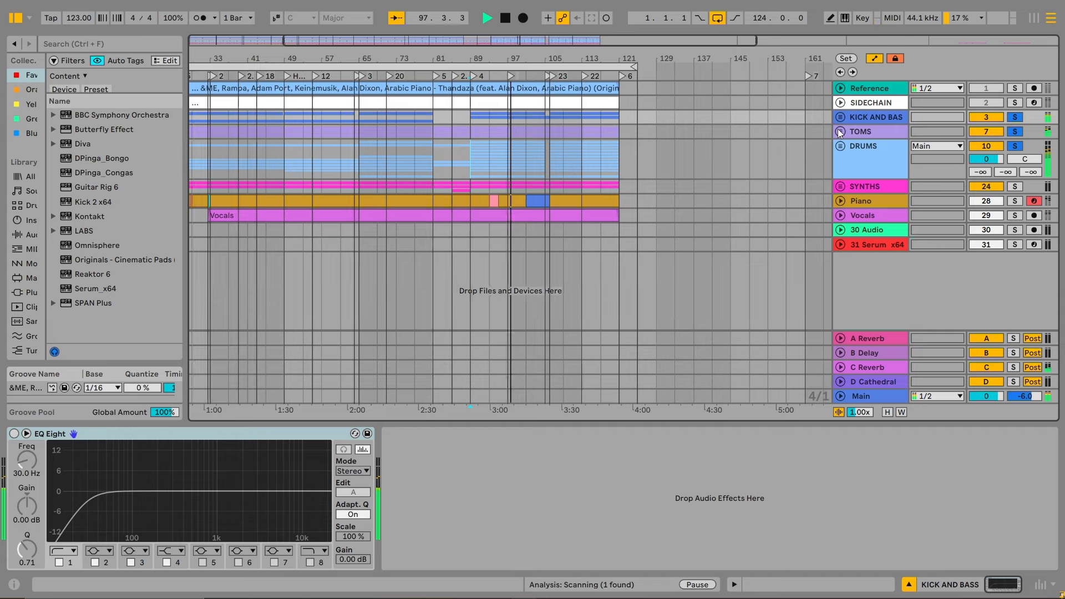
Add the SYNTHS group and Piano to the solo over the full arrangement, then clear all solos and stop playback
scroll(766, 107, "left", 5)
scroll(765, 108, "down", 2, "ctrl")
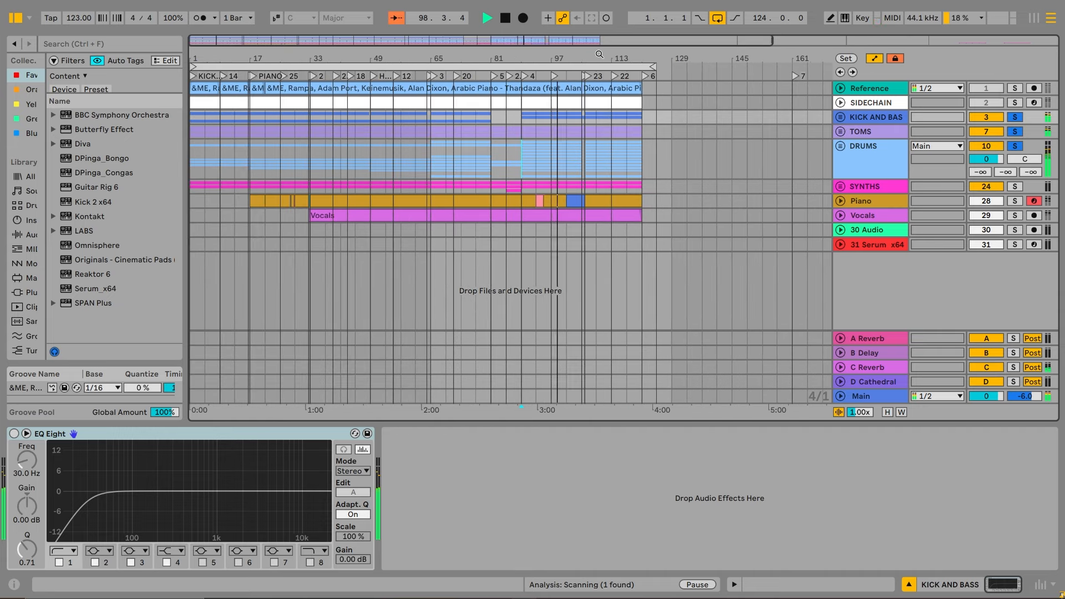
left_click(1014, 187, "ctrl")
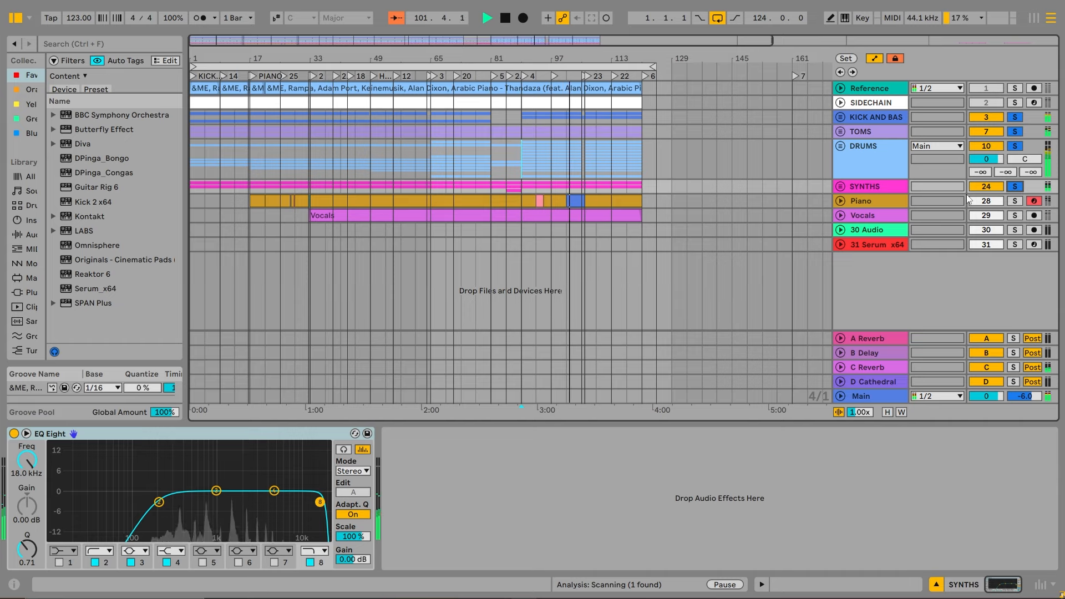
left_click(1015, 201, "ctrl")
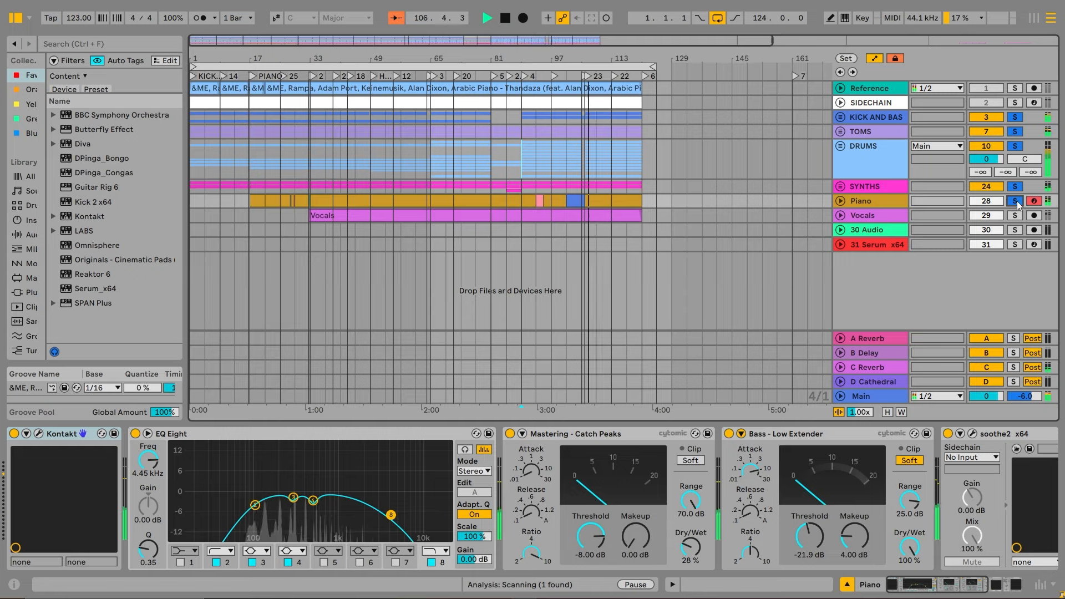
left_click(1015, 215)
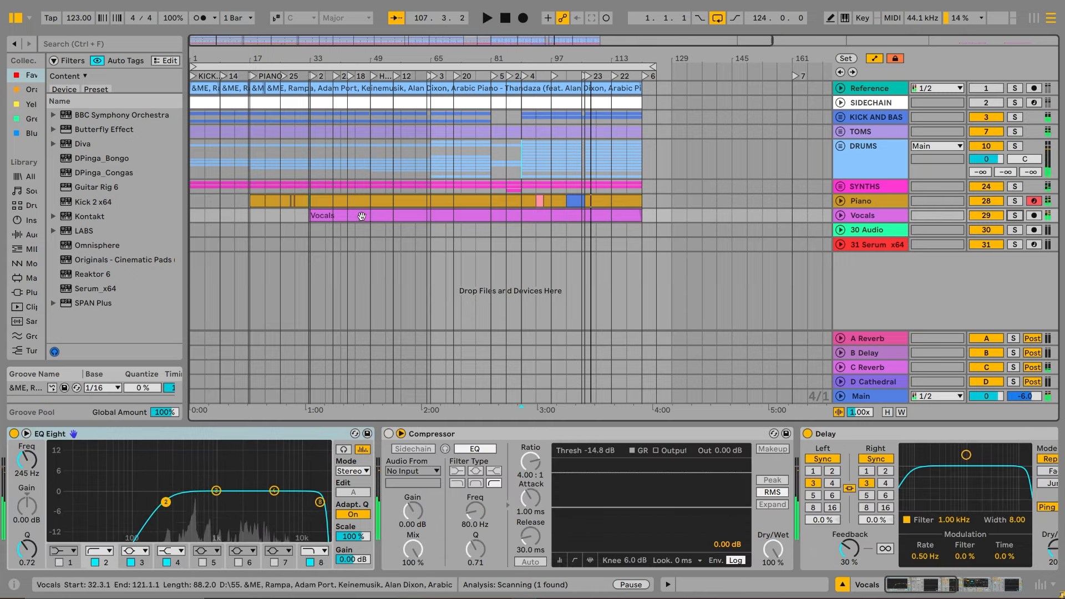
Open the first Piano clip at bar 17, examine its chord notes across several bars, and return to the track's device chain
left_click(257, 201)
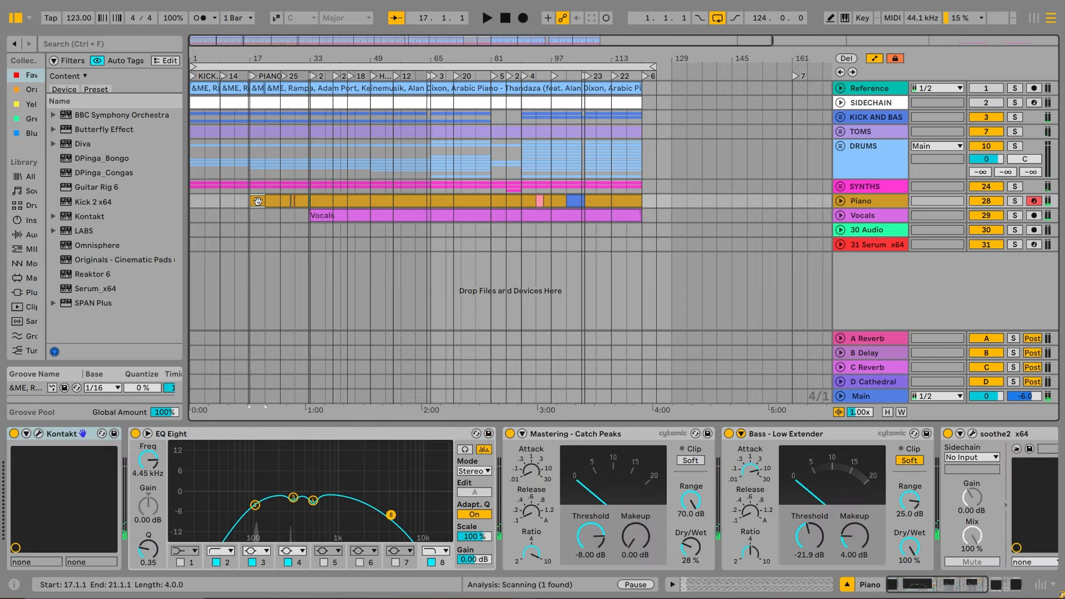
double_click(258, 201)
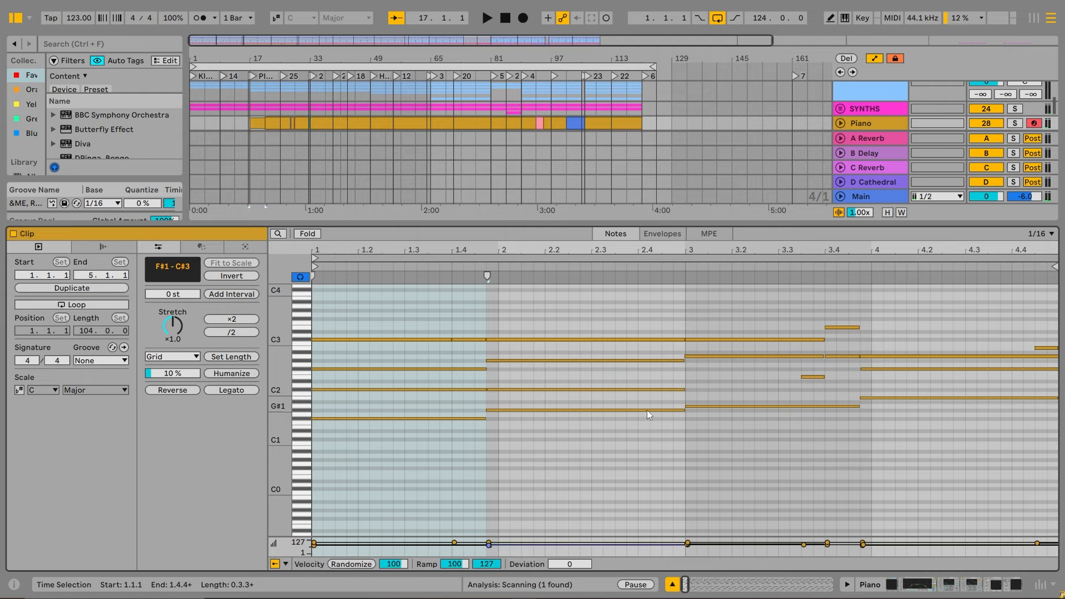
left_click_drag(287, 373, 296, 374)
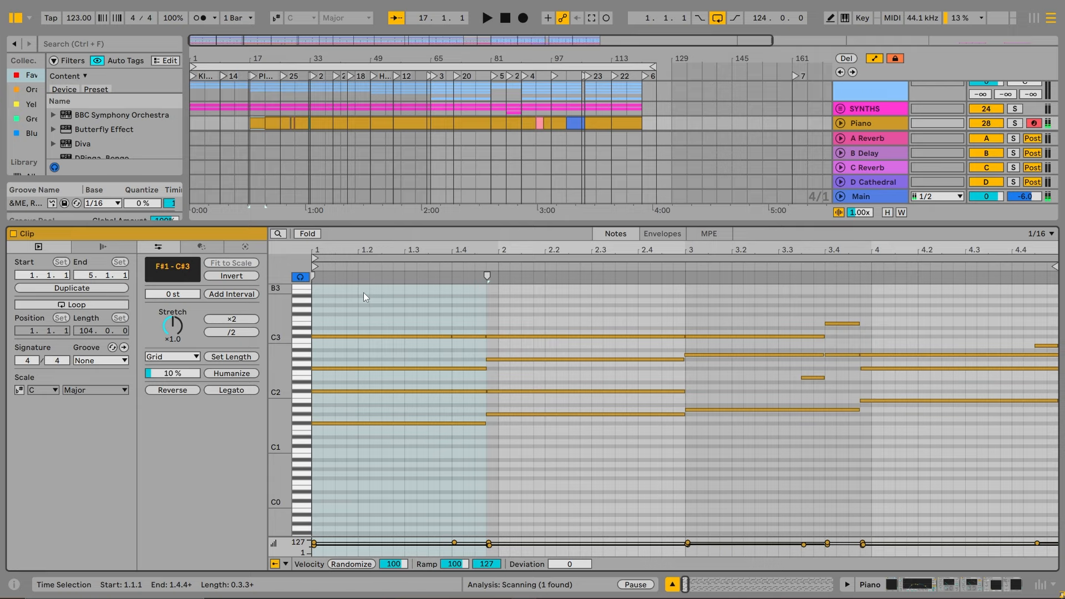
left_click_drag(548, 249, 548, 224)
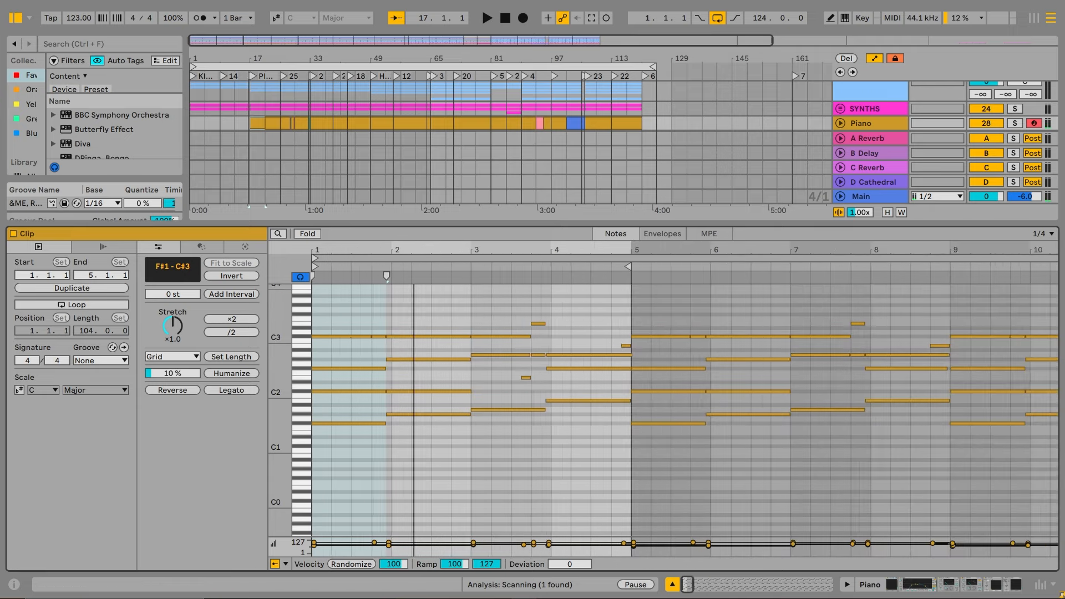
left_click_drag(414, 249, 402, 243)
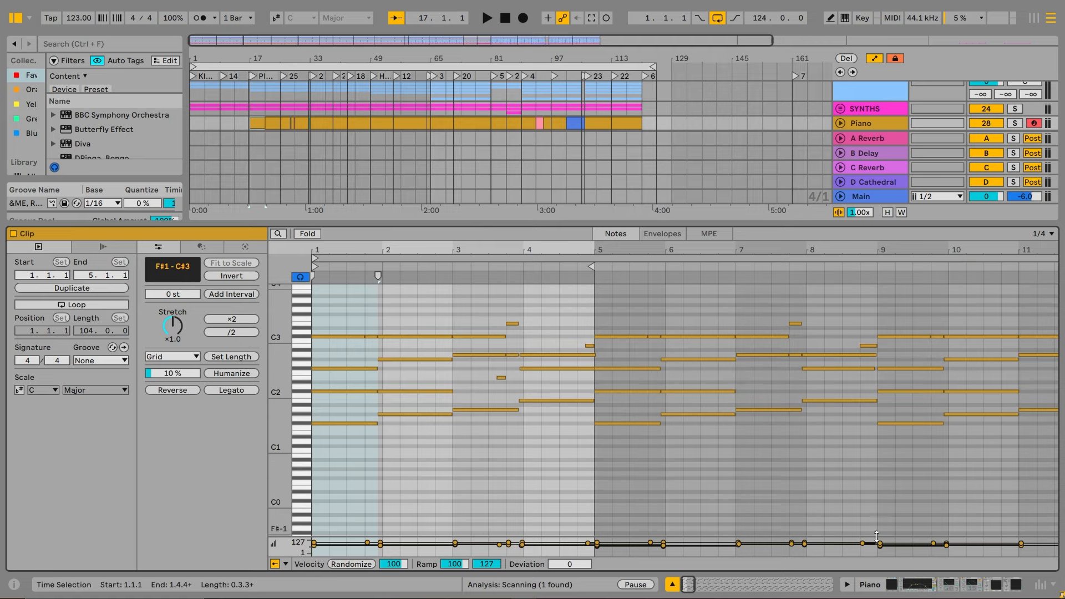
key("shift+Tab")
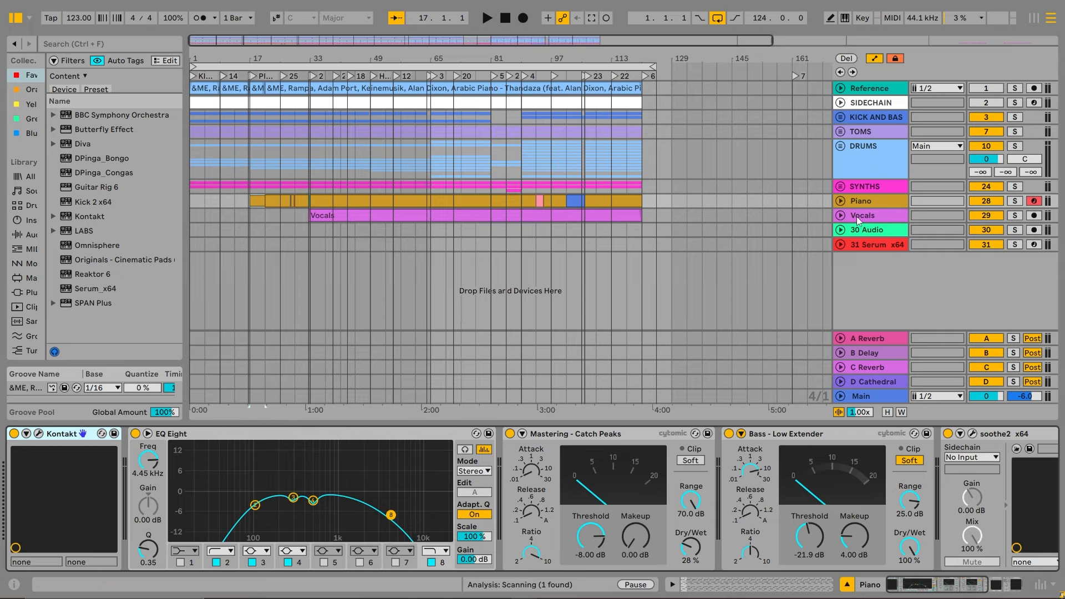
Unfold the Piano track, zoom in on its opening bars, and highlight the half-bar sections at 19.3 and 27.3
left_click(841, 202)
left_click_drag(262, 58, 310, 131)
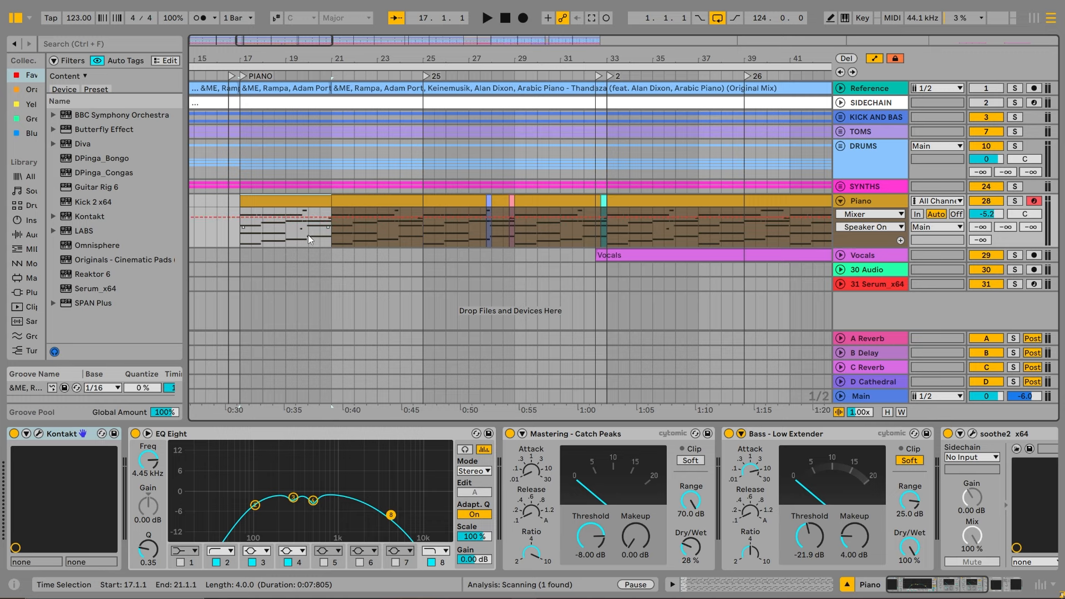
left_click_drag(308, 235, 298, 236)
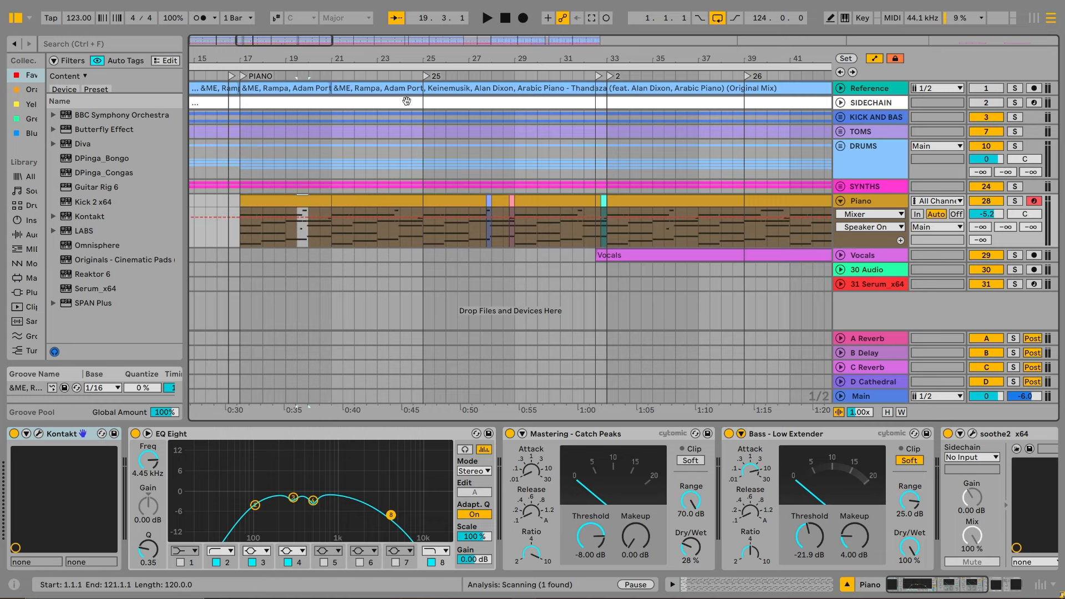
left_click_drag(491, 226, 481, 216)
Play the piano part around bar 19 and replay the variation around bar 27, stopping playback after listening
left_click(300, 76)
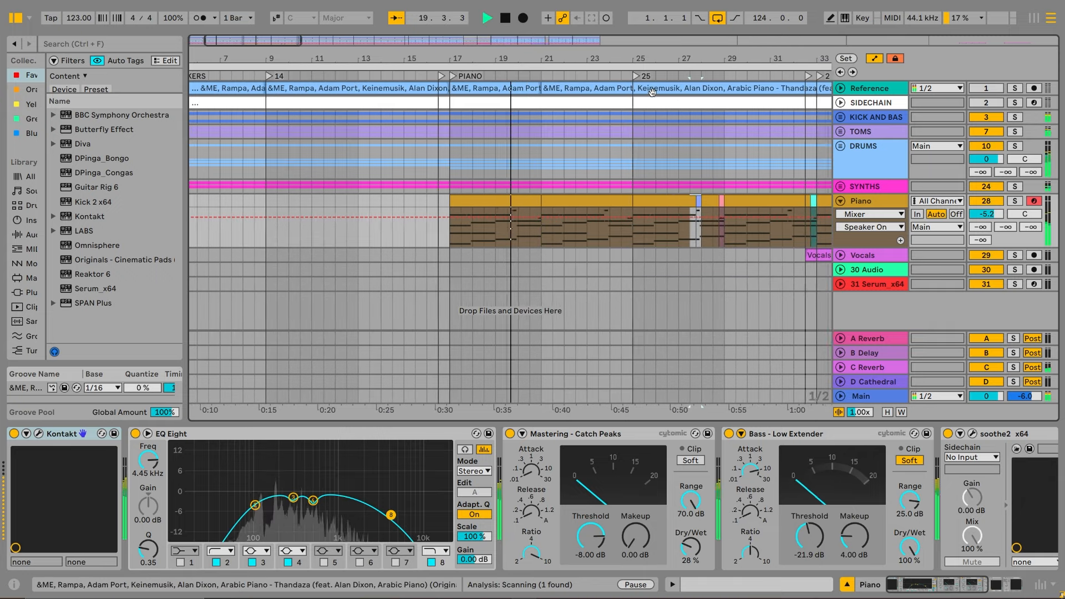
left_click(672, 79)
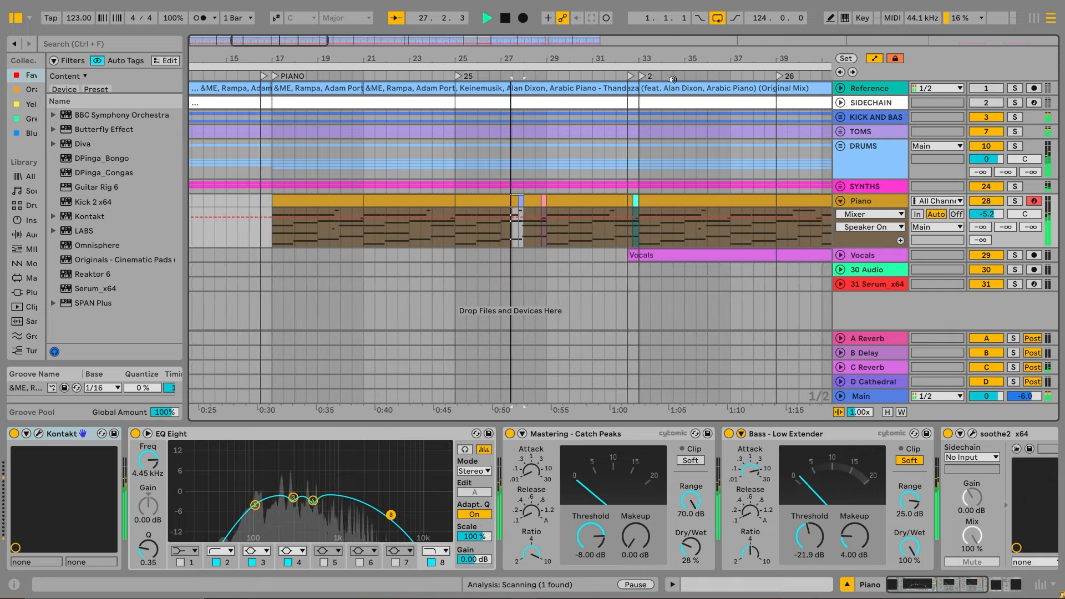
key("space")
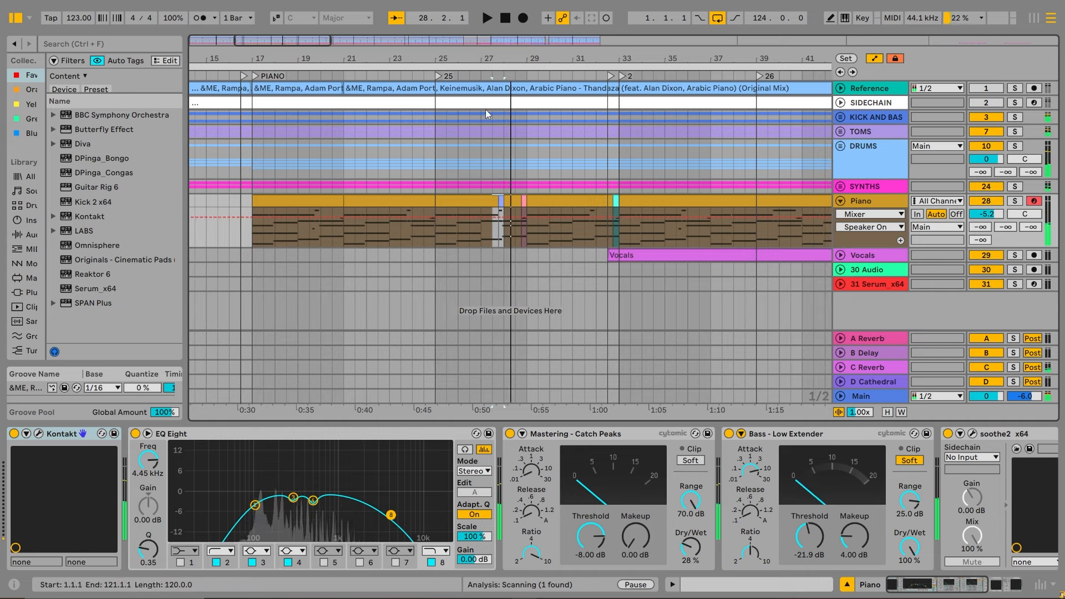
key("space")
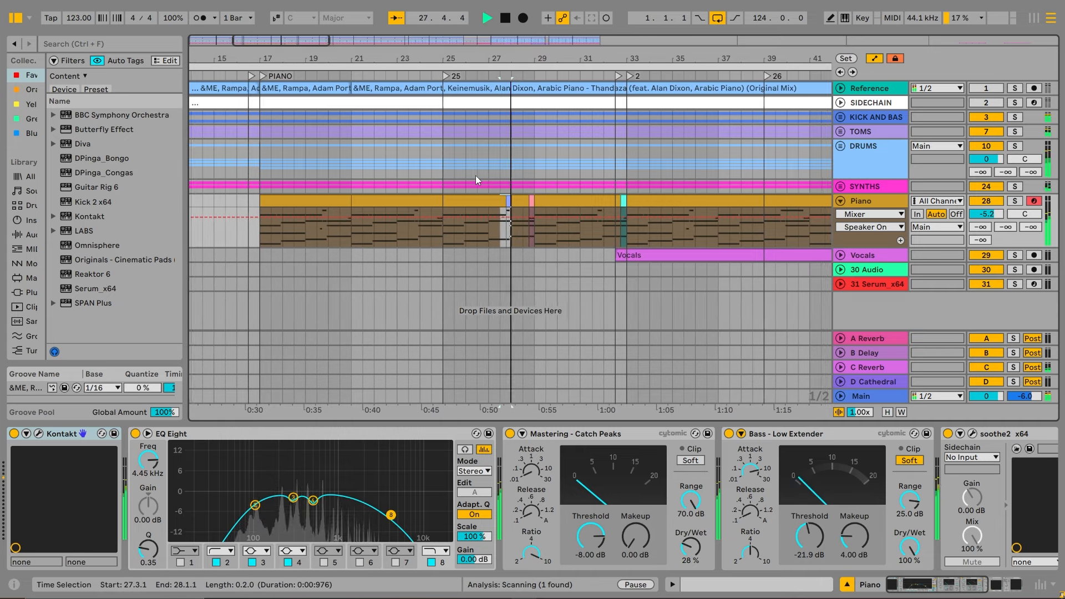
key("space")
Highlight the half-bar Piano sections at 24.3, 20.3 and 32.3, and briefly play the passage around bar 20
left_click(431, 216)
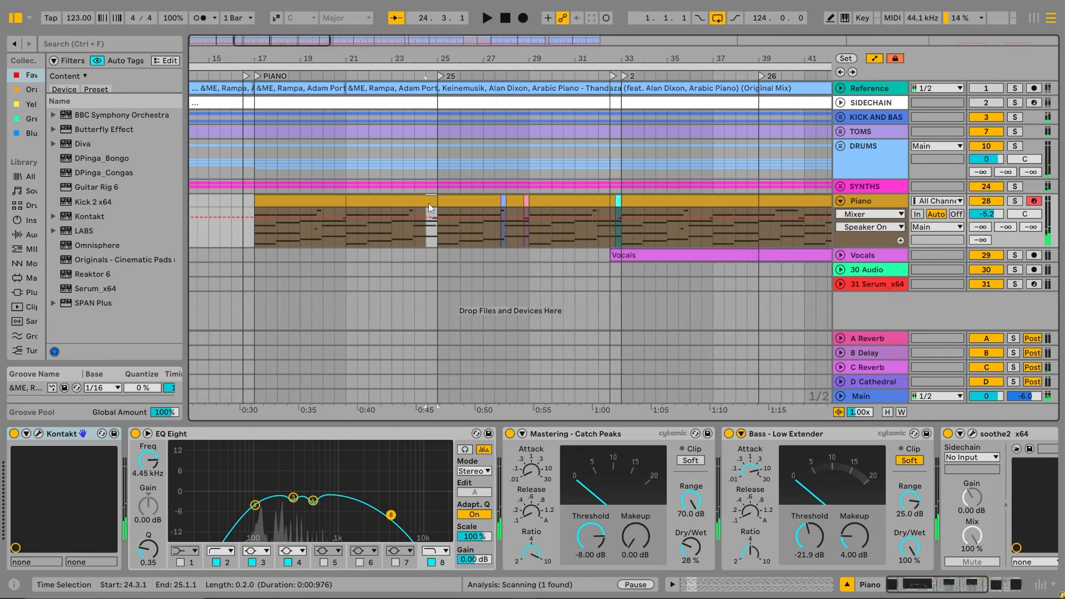
left_click(337, 209)
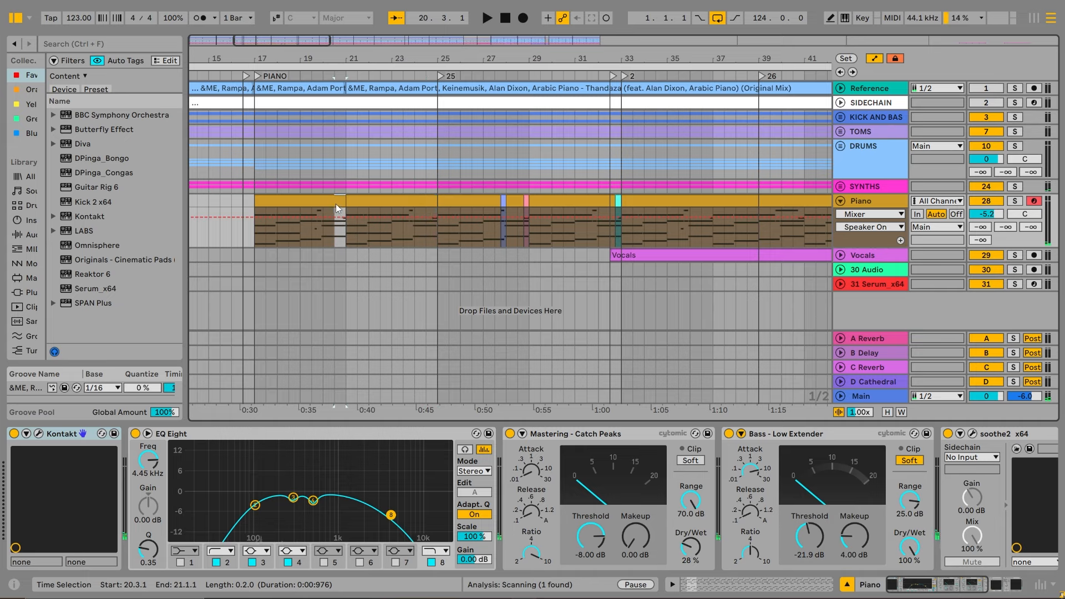
left_click(431, 229)
left_click(620, 233)
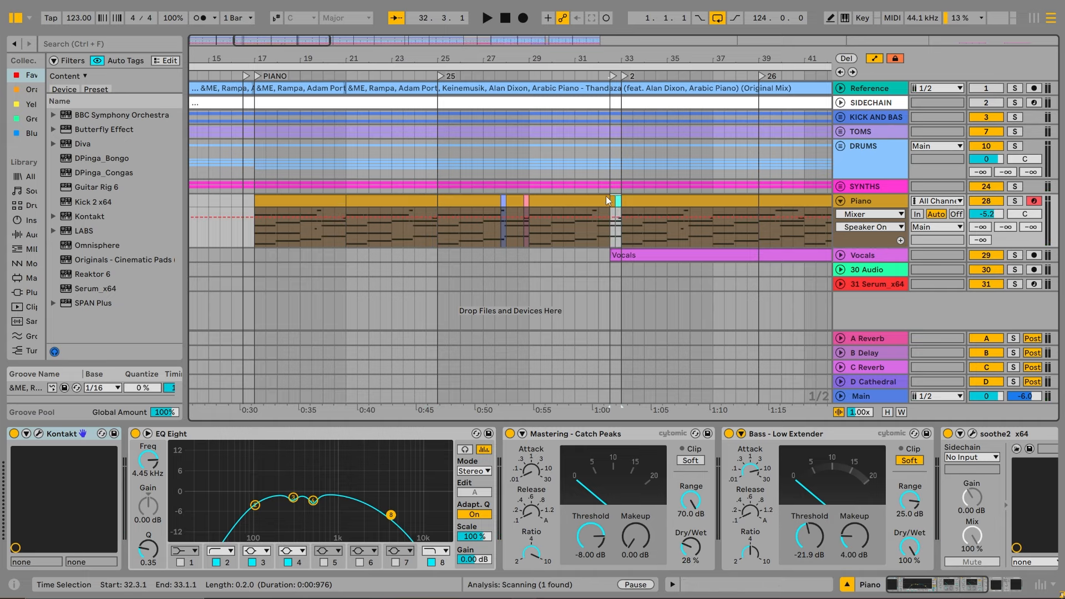
key("space")
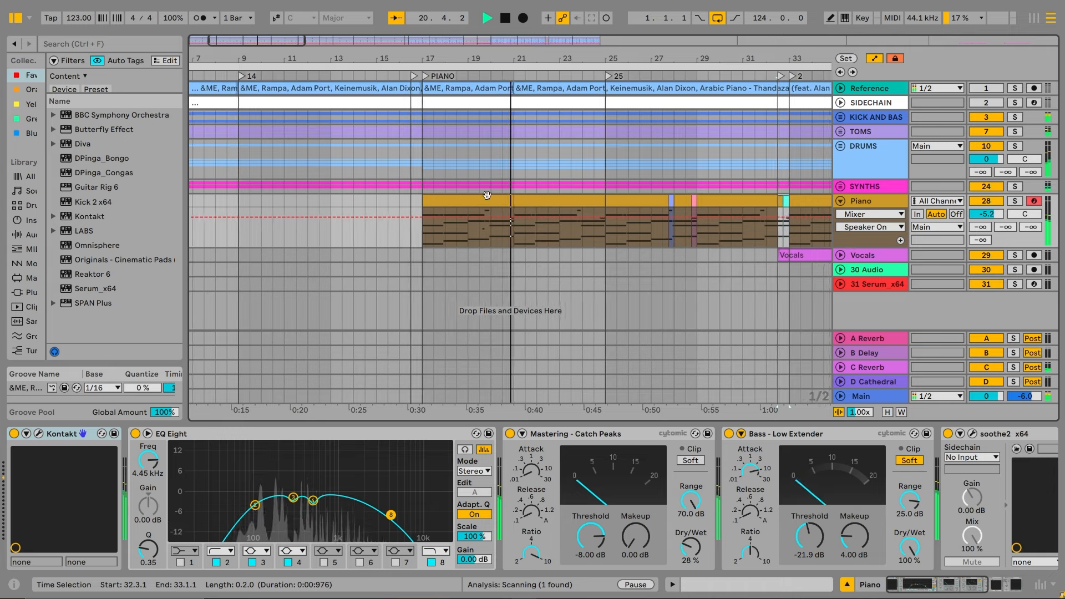
key("space")
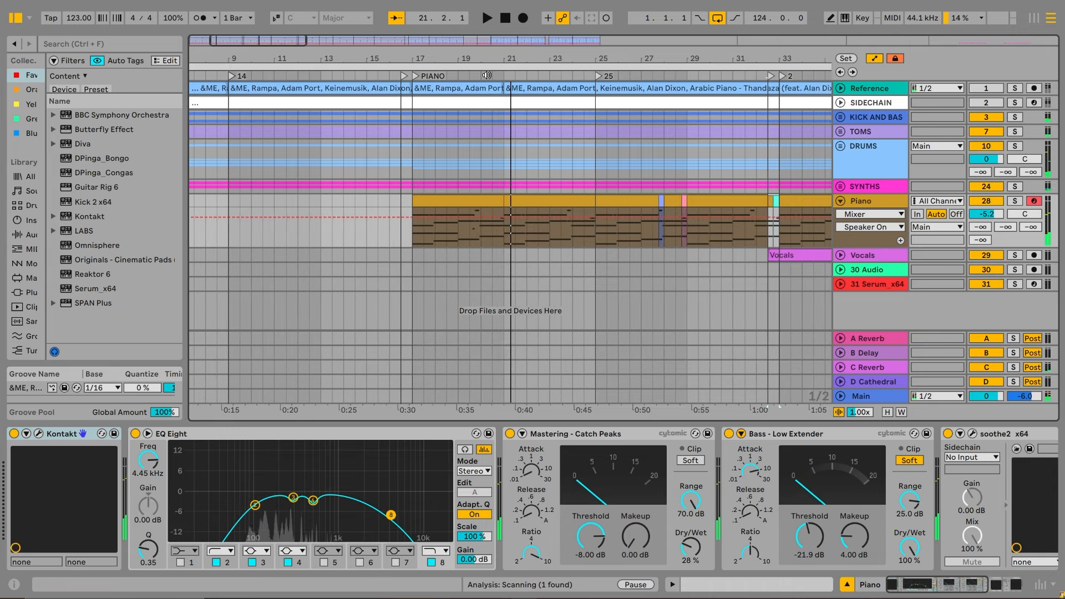
Open the first Piano clip to inspect its closing notes, and replay the end of the clip from the arrangement
double_click(485, 202)
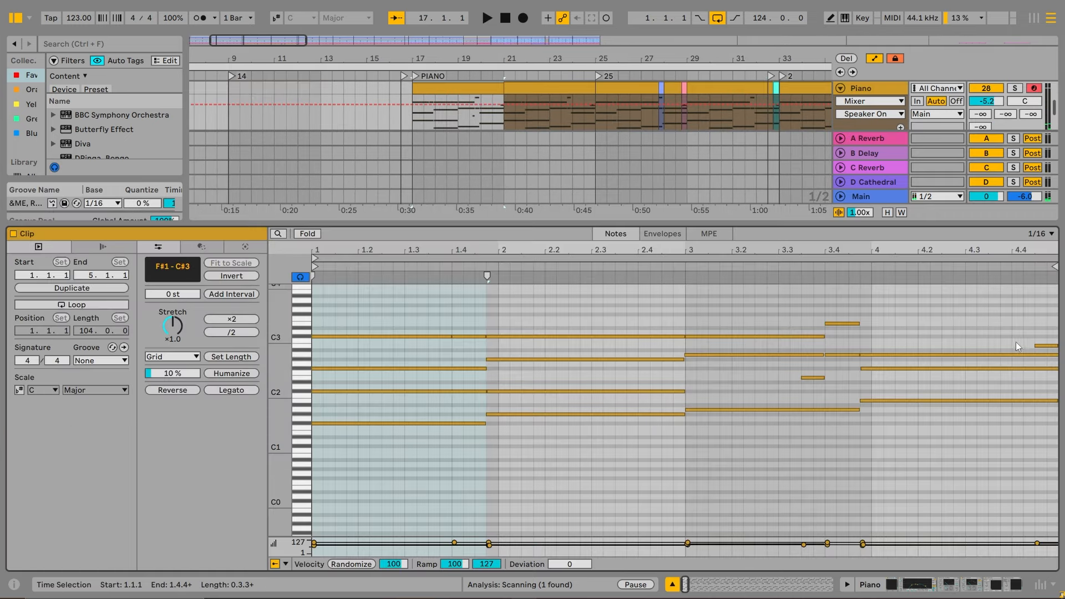
left_click(863, 391)
key("space")
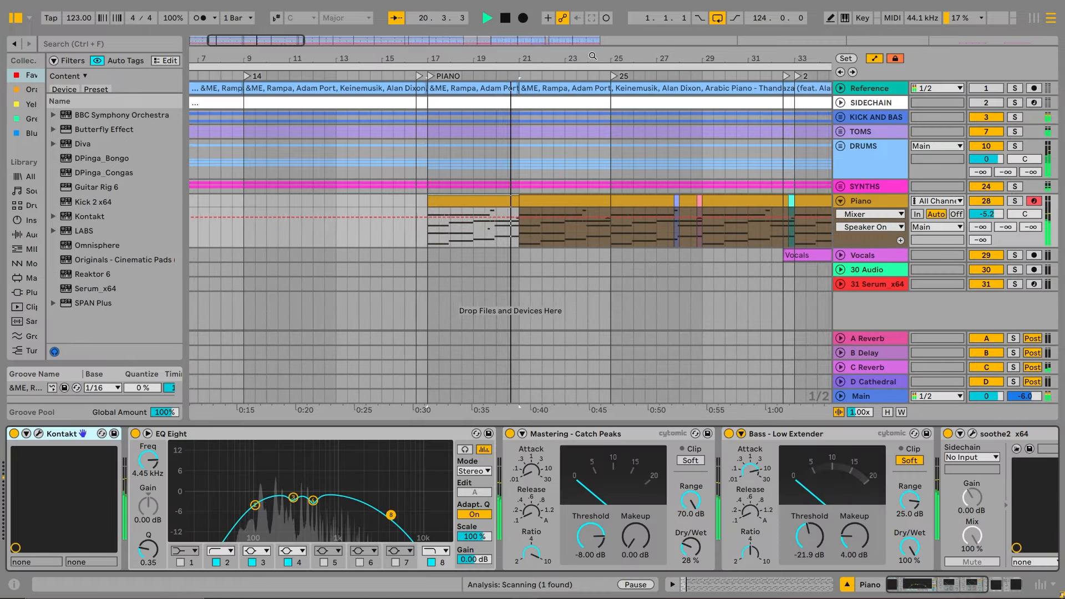
Open the Piano clip starting at bar 21 to inspect its notes, and play the passage around bar 25
left_click_drag(599, 309, 474, 309)
key("space")
left_click(455, 191)
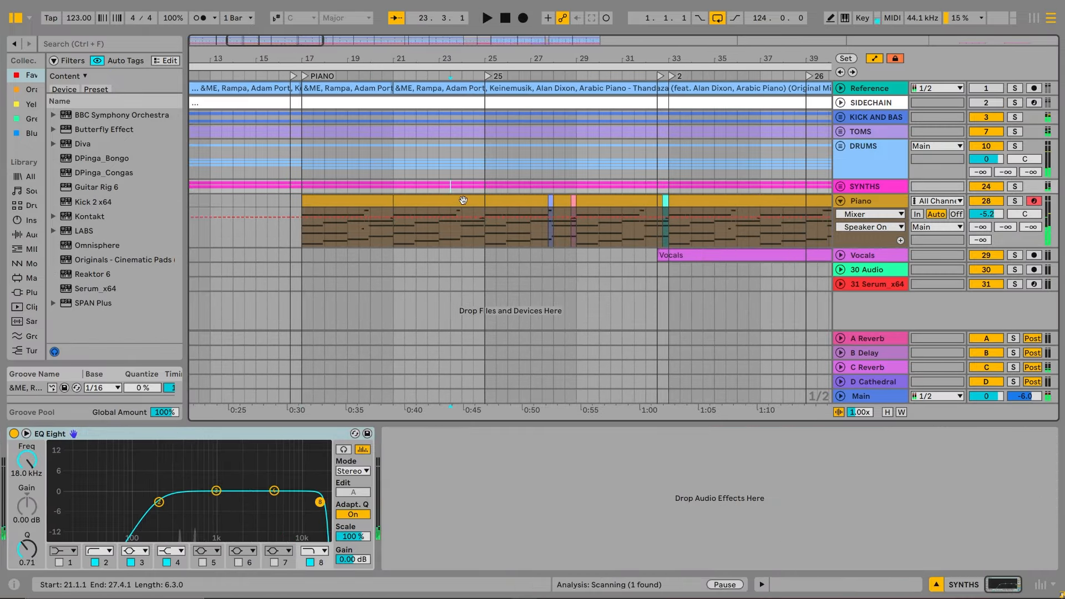
double_click(461, 200)
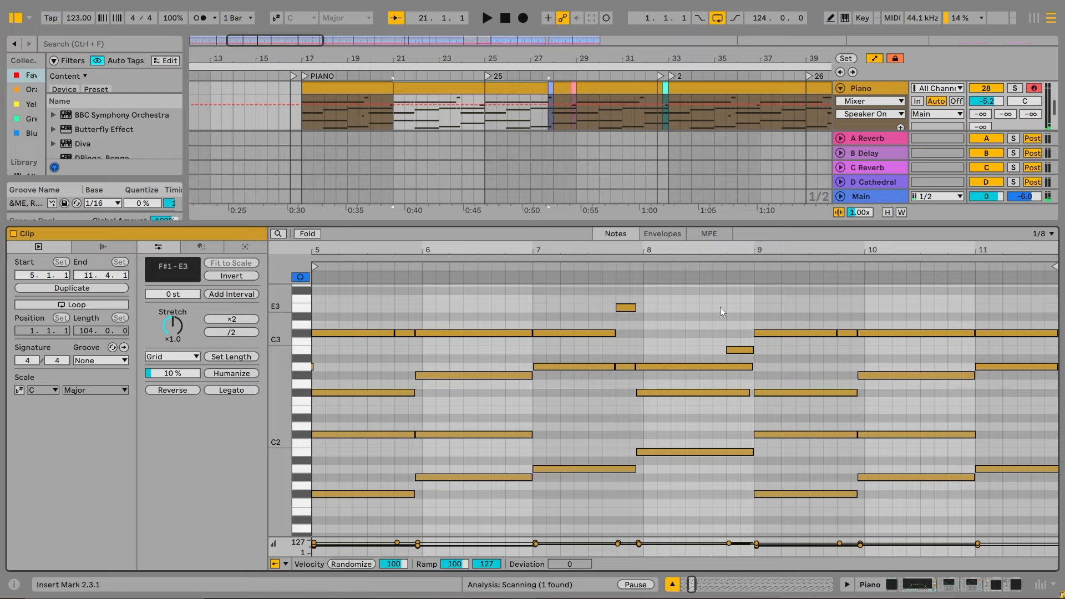
left_click(584, 263)
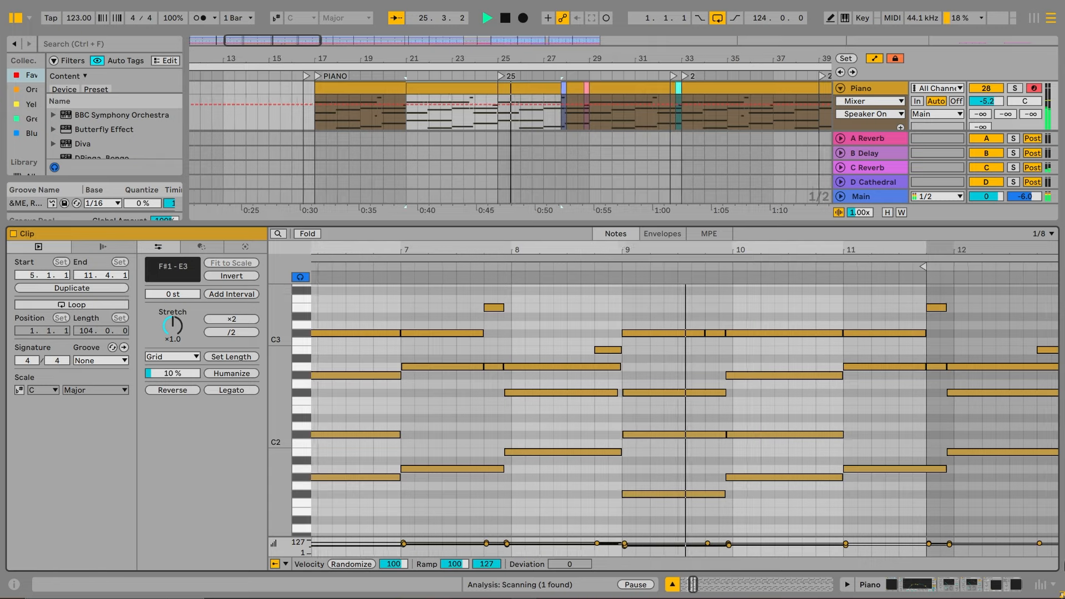
key("space")
Return to the Piano track's devices and zoom in on the pink Piano clip spanning bars 93 to 95
key("shift+Tab")
left_click_drag(618, 60, 280, 43)
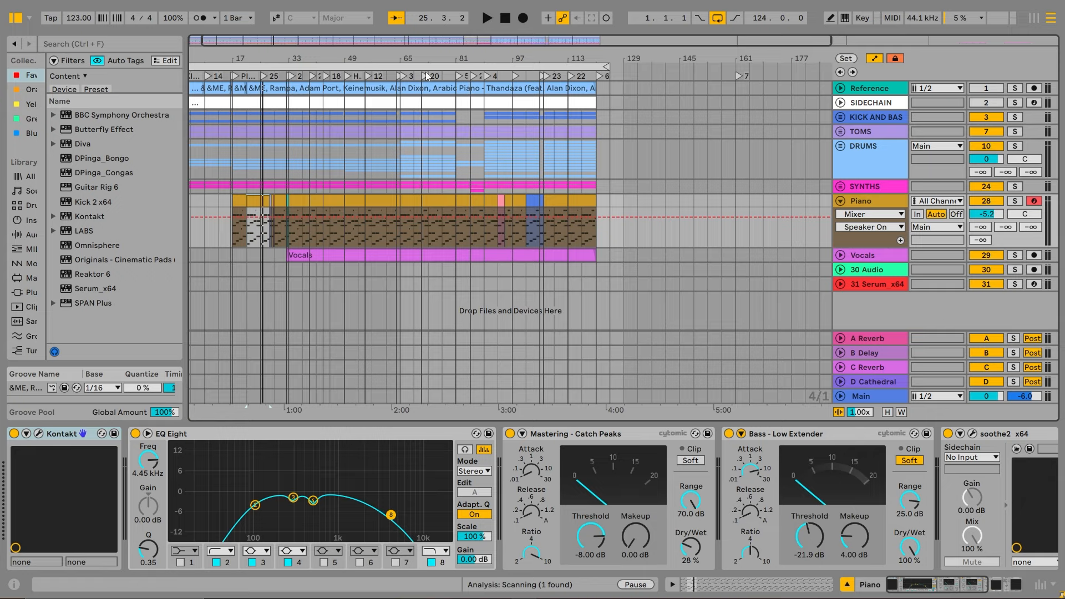
left_click_drag(487, 57, 488, 100)
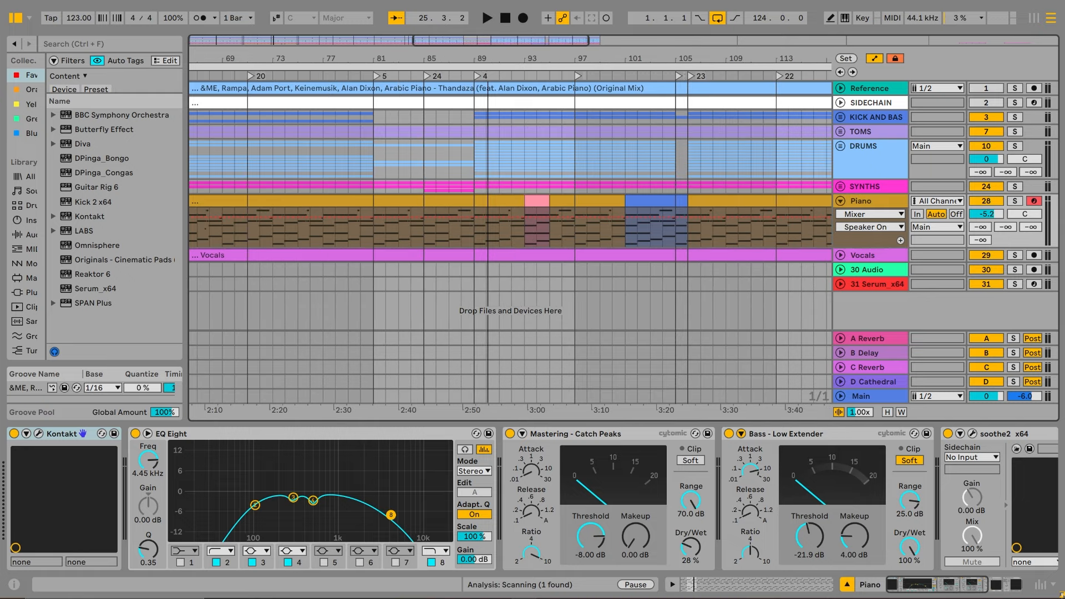
left_click(528, 202)
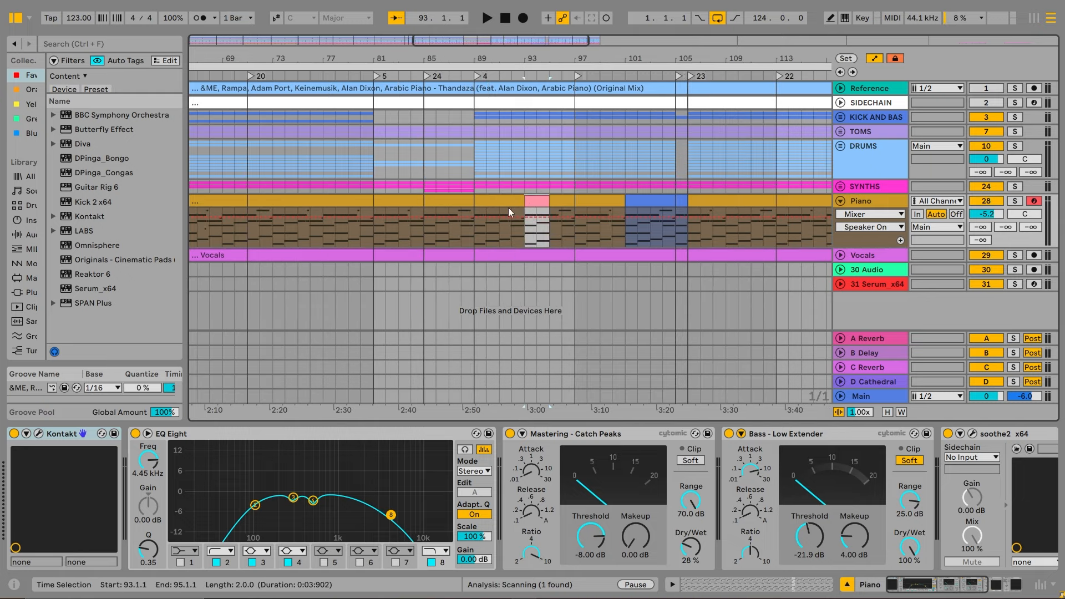
left_click_drag(524, 57, 524, 83)
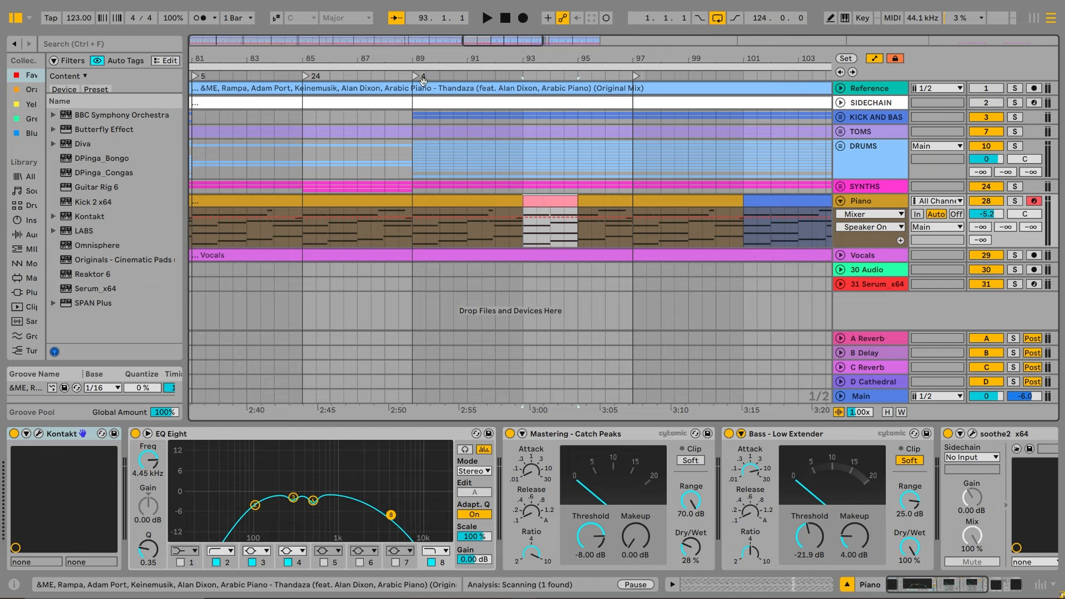
Solo the Piano track together with the KICK AND BASS and TOMS groups, and play from bar 89 into the pink Piano clip
left_click(1015, 201)
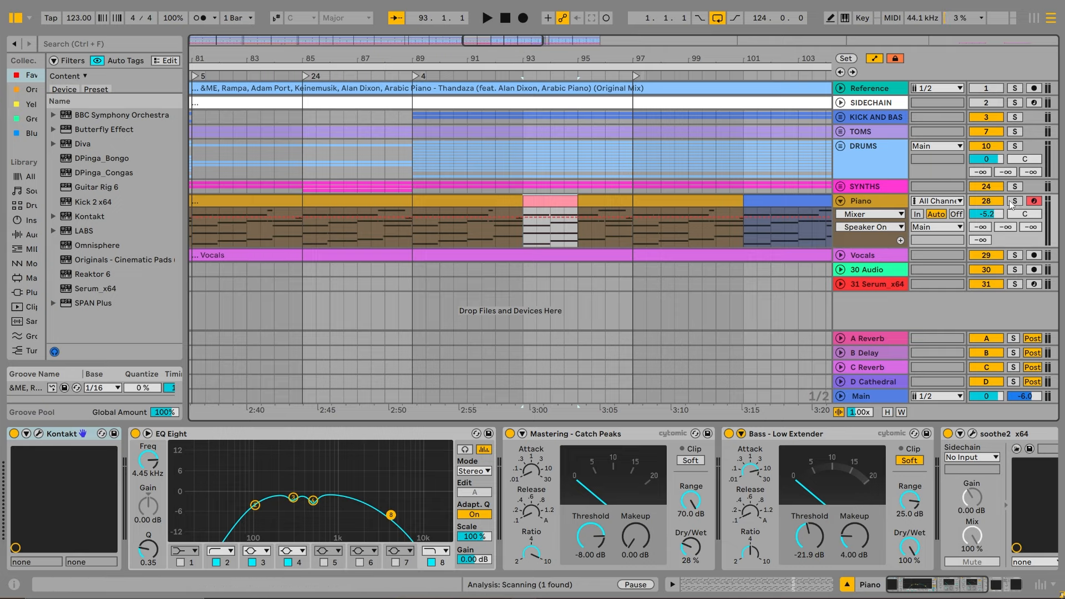
left_click(1015, 118, "ctrl")
left_click(414, 76)
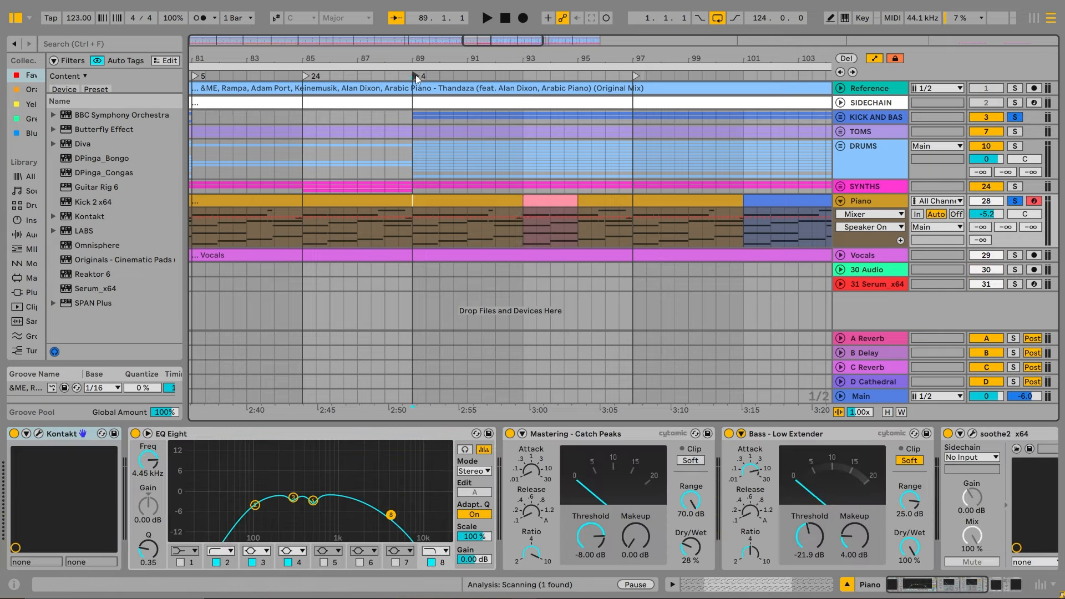
key("space")
left_click(1015, 132, "ctrl")
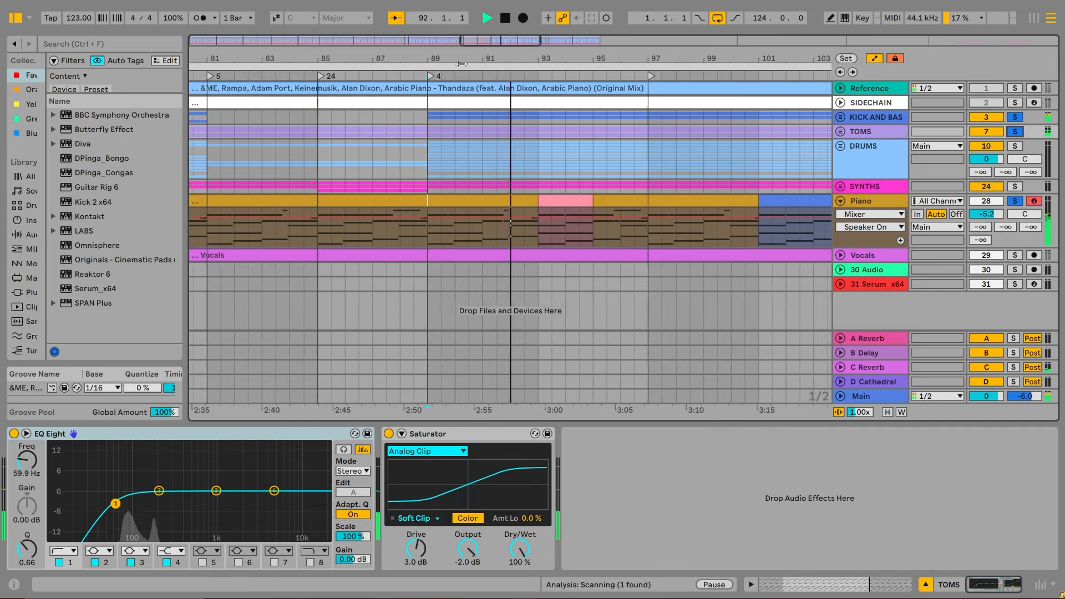
left_click_drag(459, 59, 449, 90)
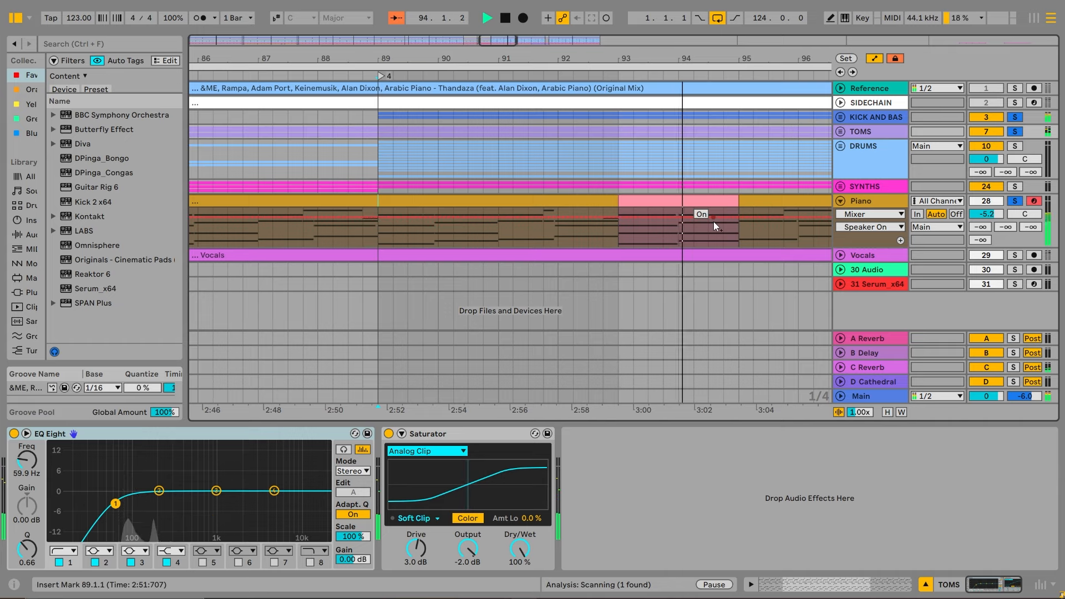
key("space")
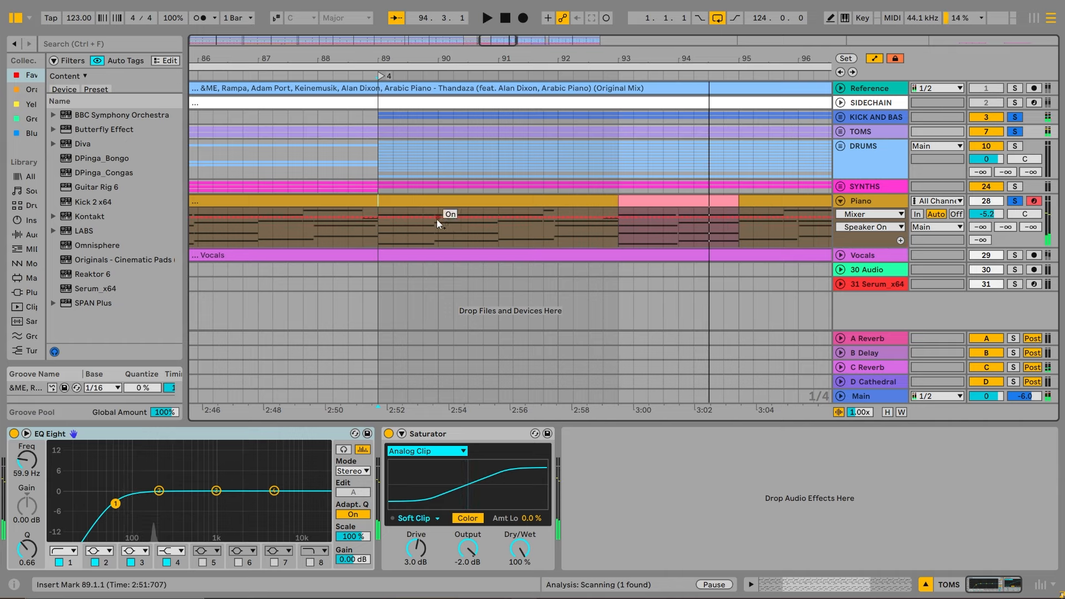
Open the long Piano clip ending at bar 93 and shrink the note editor to reveal more of the arrangement
left_click(437, 231)
double_click(438, 231)
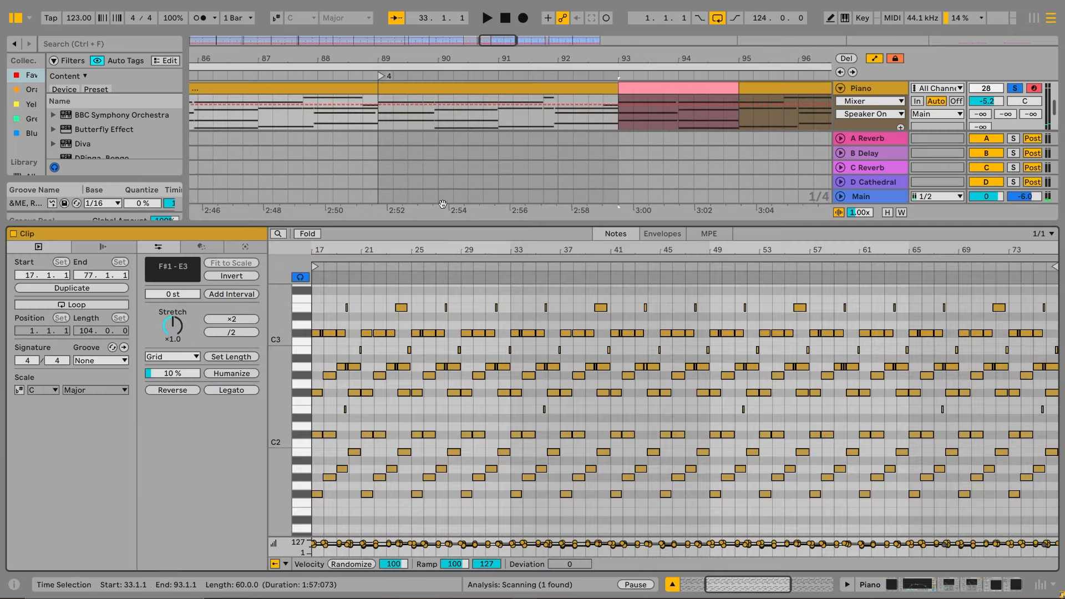
left_click_drag(442, 223, 462, 376)
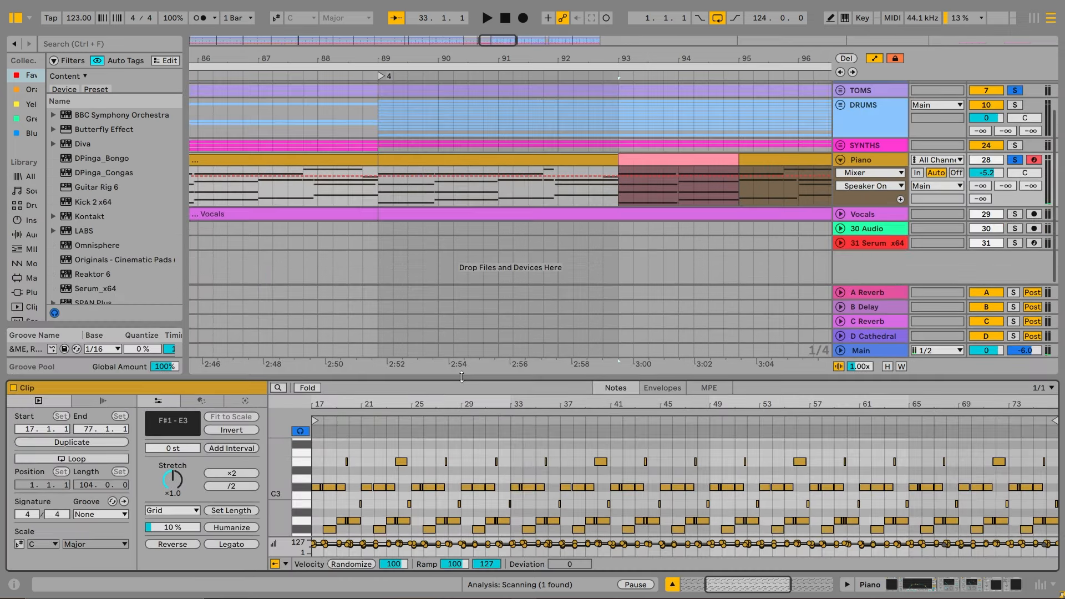
left_click_drag(424, 54, 424, 166)
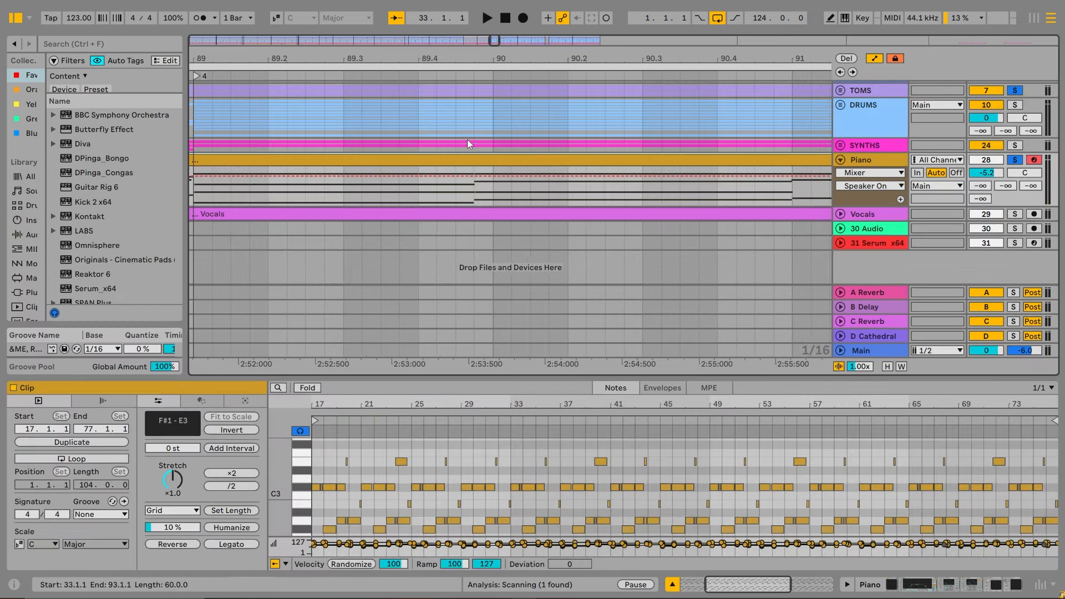
Compare the piano part from bar 89 with the pink clip at bar 93 by playing each passage
left_click_drag(448, 58, 449, 13)
left_click(351, 78)
key("space")
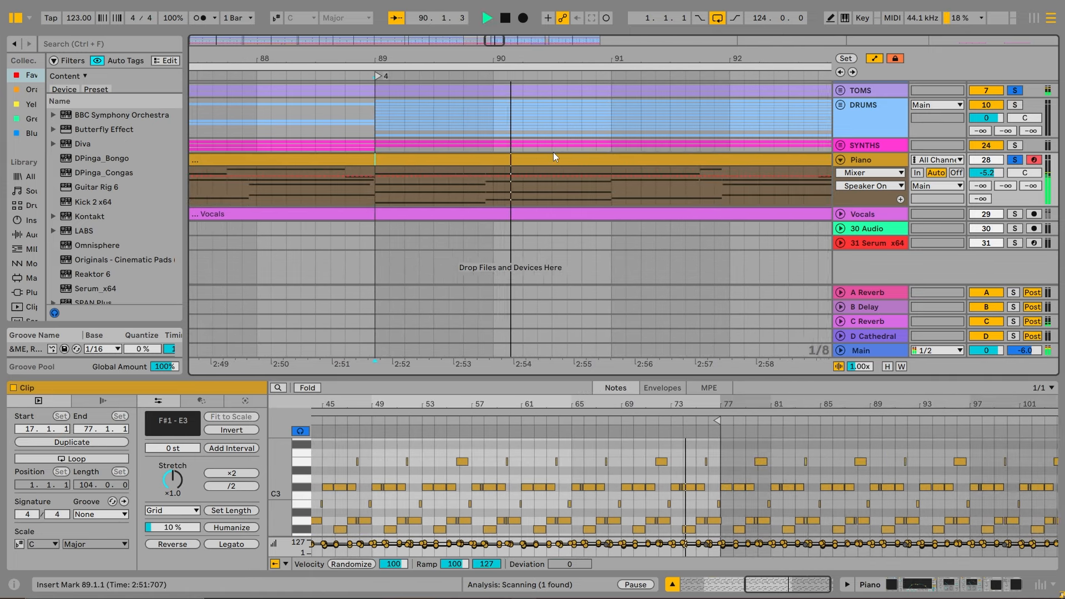
key("space")
left_click_drag(769, 58, 489, 47)
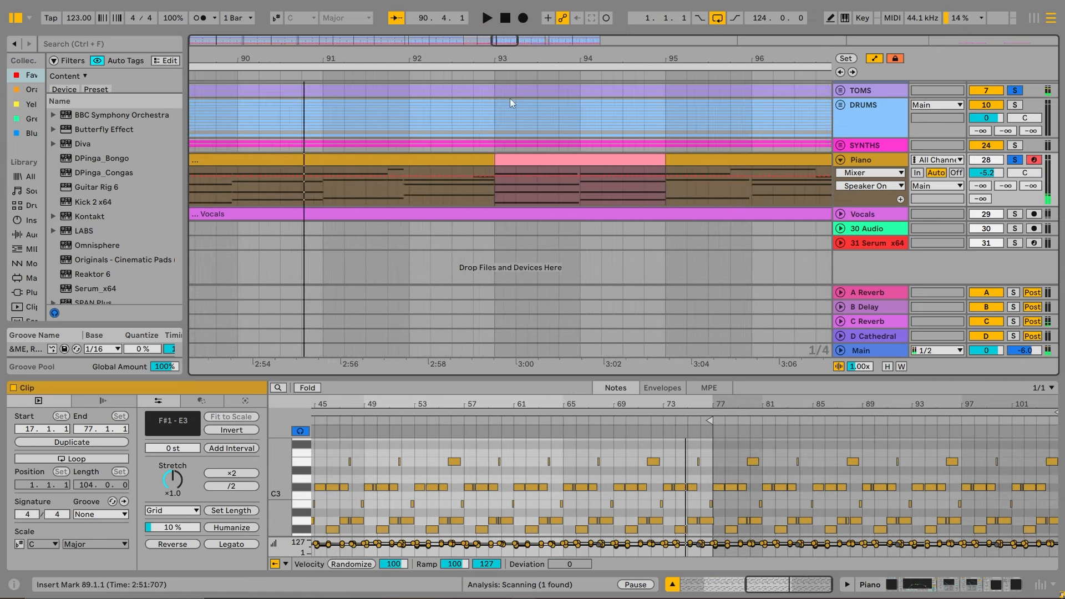
left_click(494, 73)
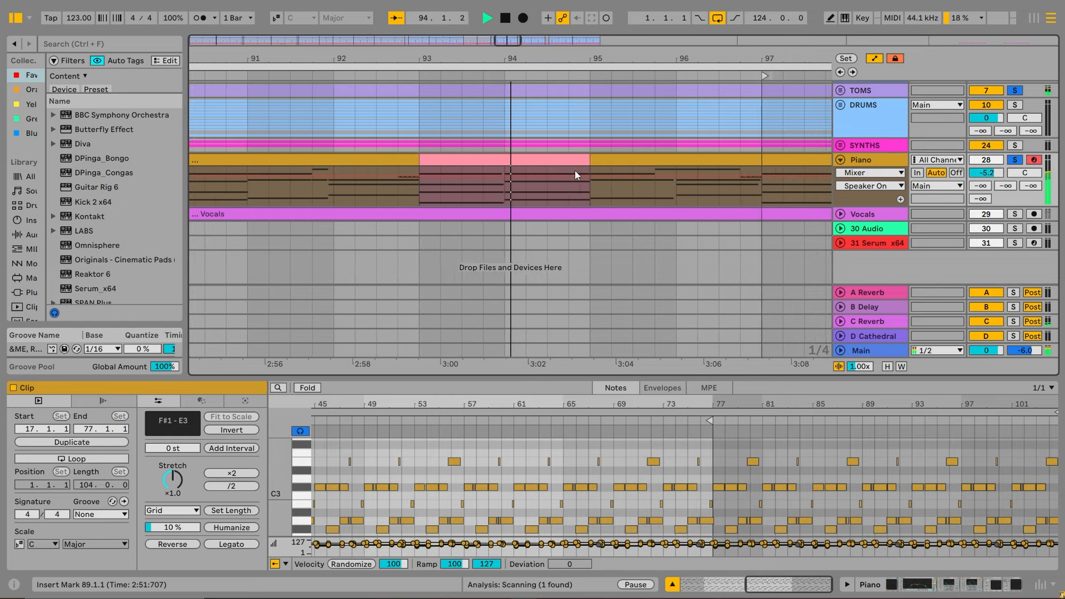
key("space")
Add the Vocals track to the solo, unfold it, and play the passage from bar 89 into the pink Piano clip
left_click(1015, 214, "ctrl")
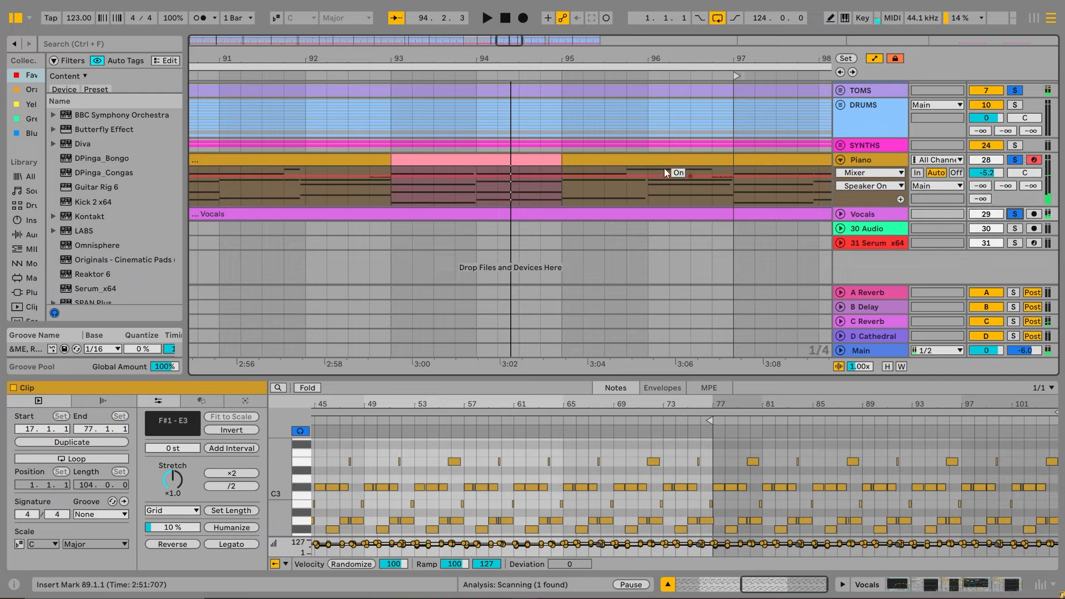
left_click(270, 73)
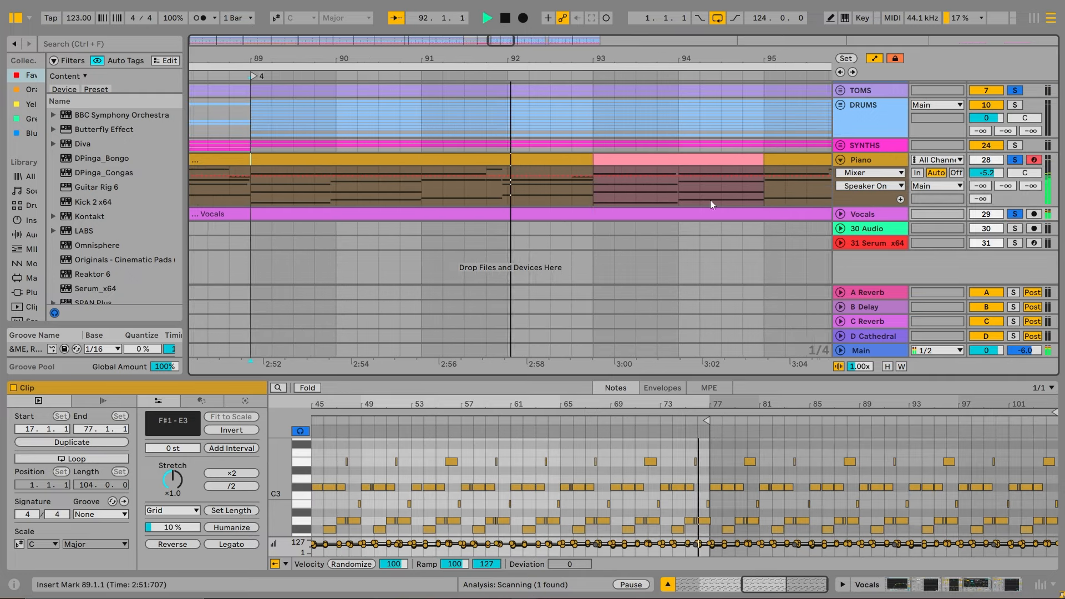
left_click(841, 214)
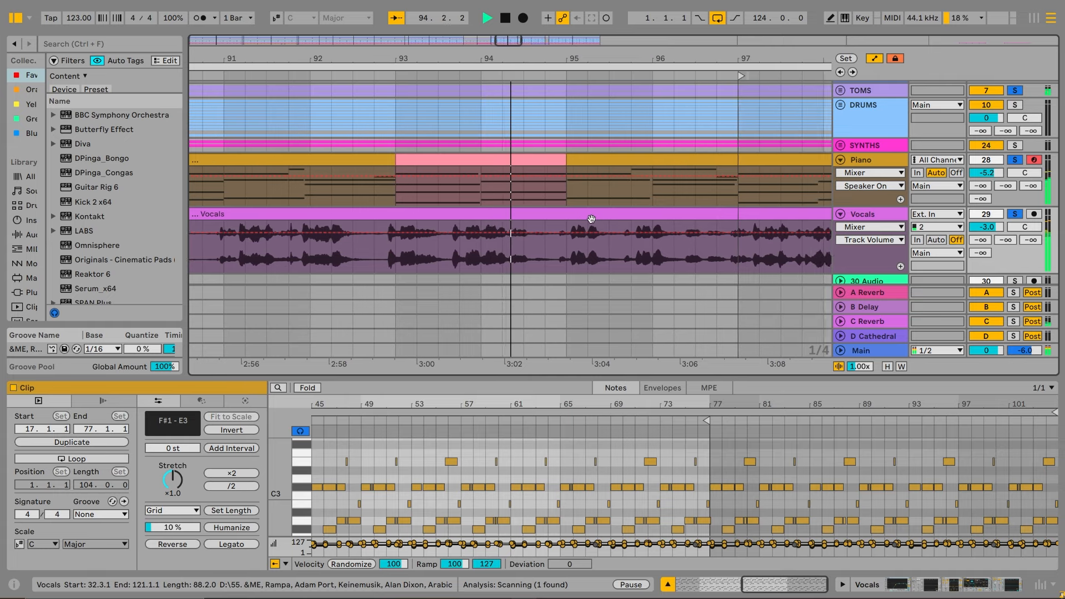
key("space")
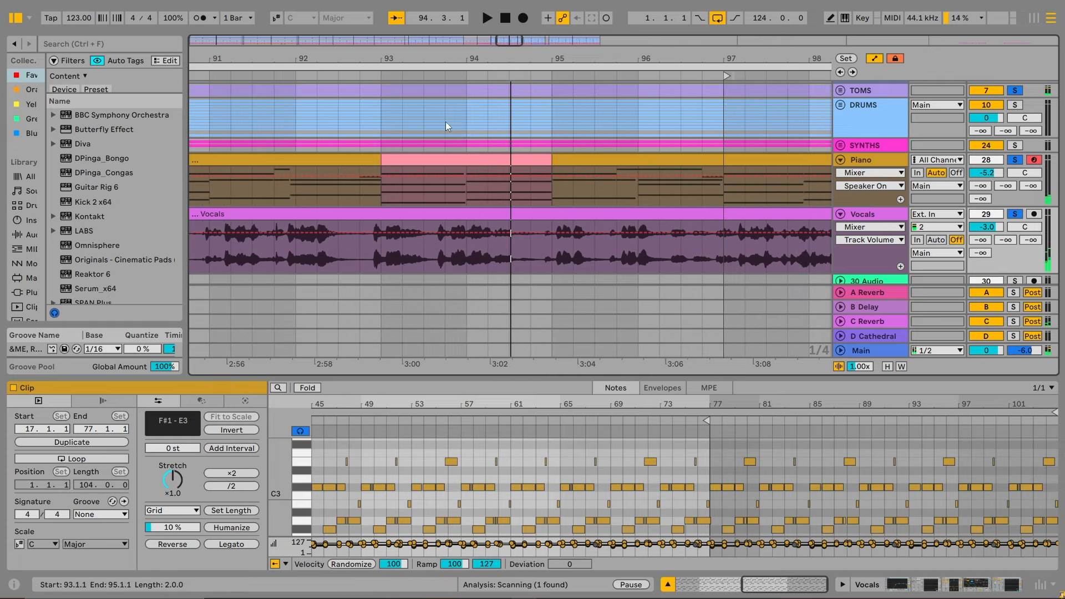
key("space")
left_click_drag(750, 65, 647, 57)
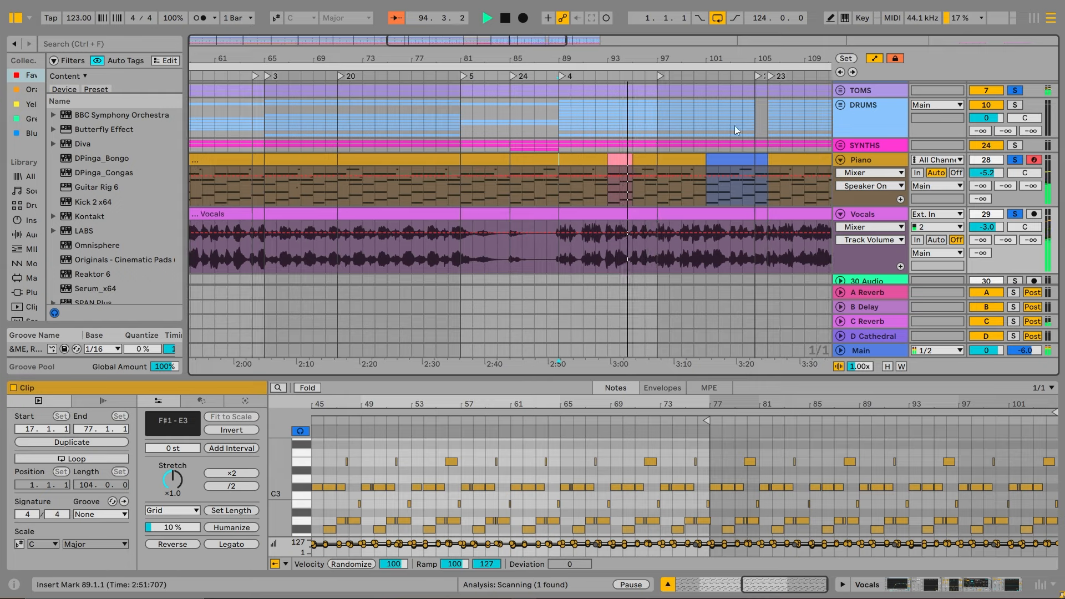
key("space")
Play the blue Piano clip at bar 101 while inspecting its notes in an enlarged editor, then return to the track's devices
left_click_drag(734, 60, 580, 166)
left_click(541, 76)
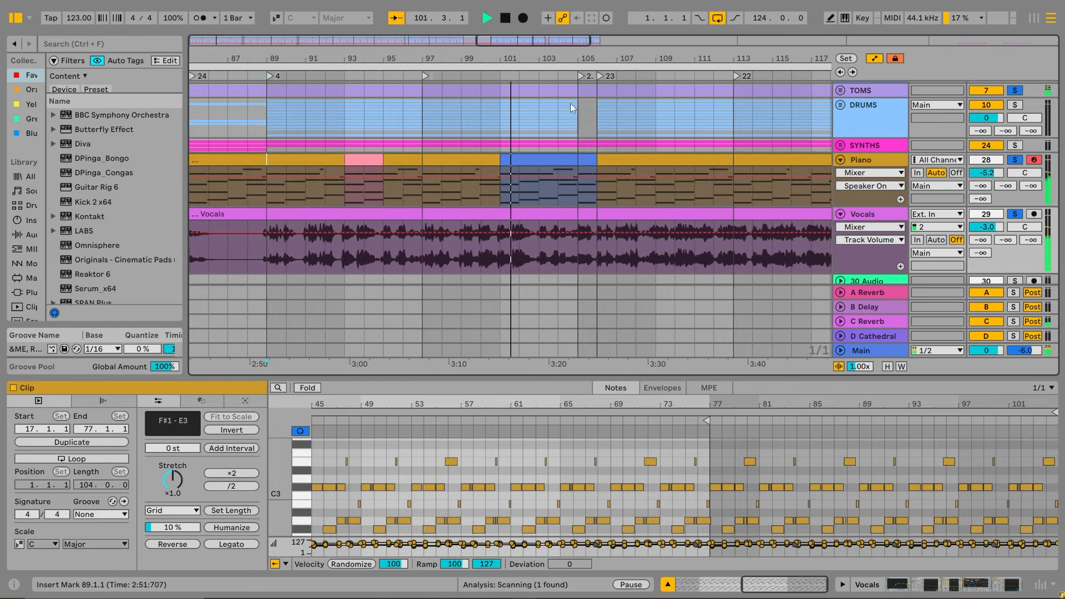
left_click(535, 184)
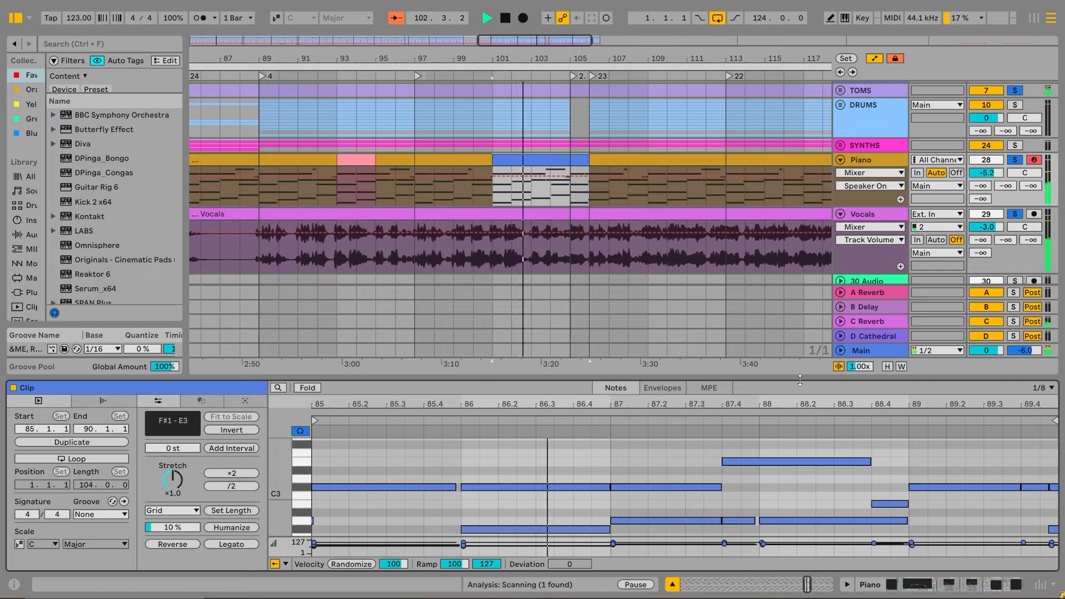
left_click_drag(783, 379, 753, 172)
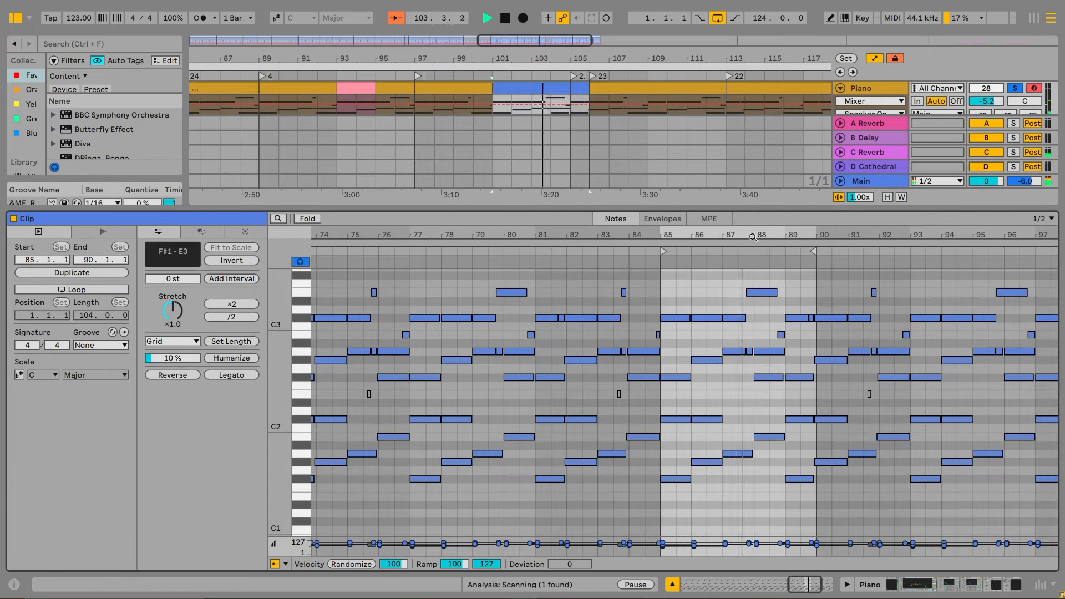
left_click_drag(787, 235, 728, 294)
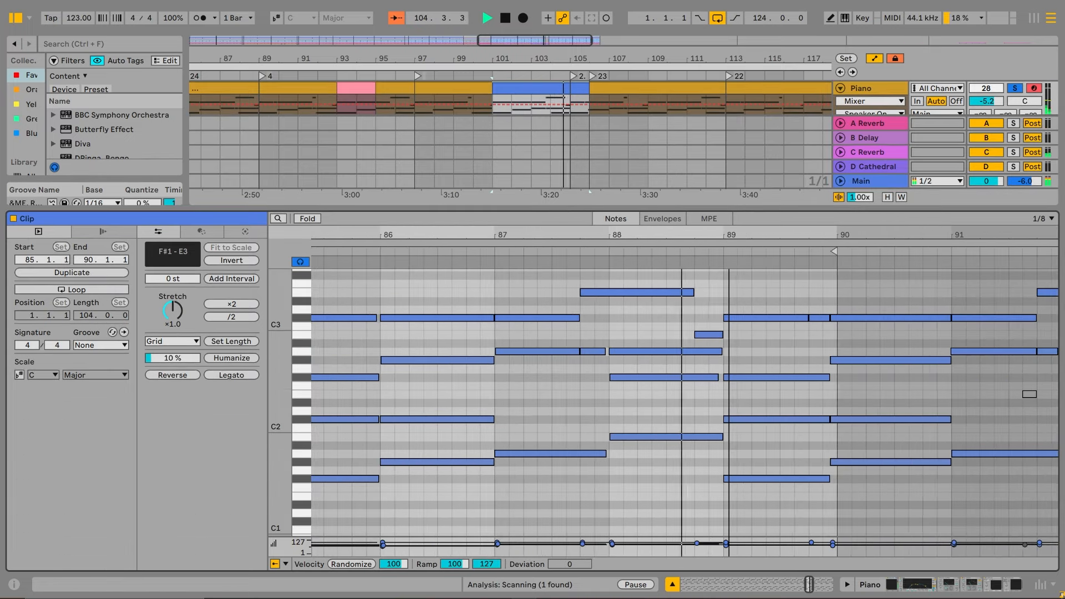
left_click(993, 586)
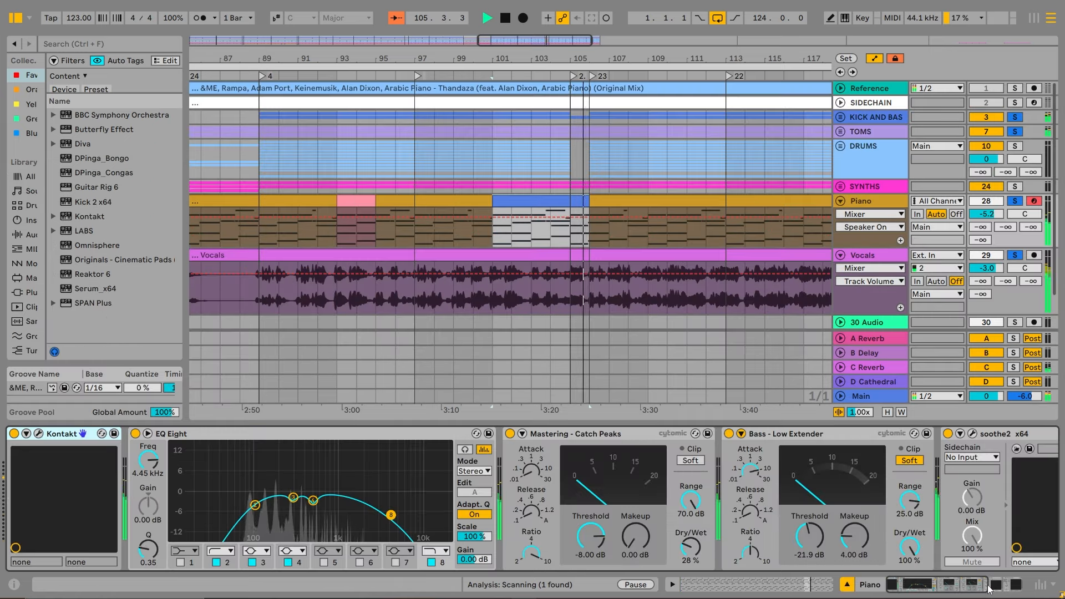
key("space")
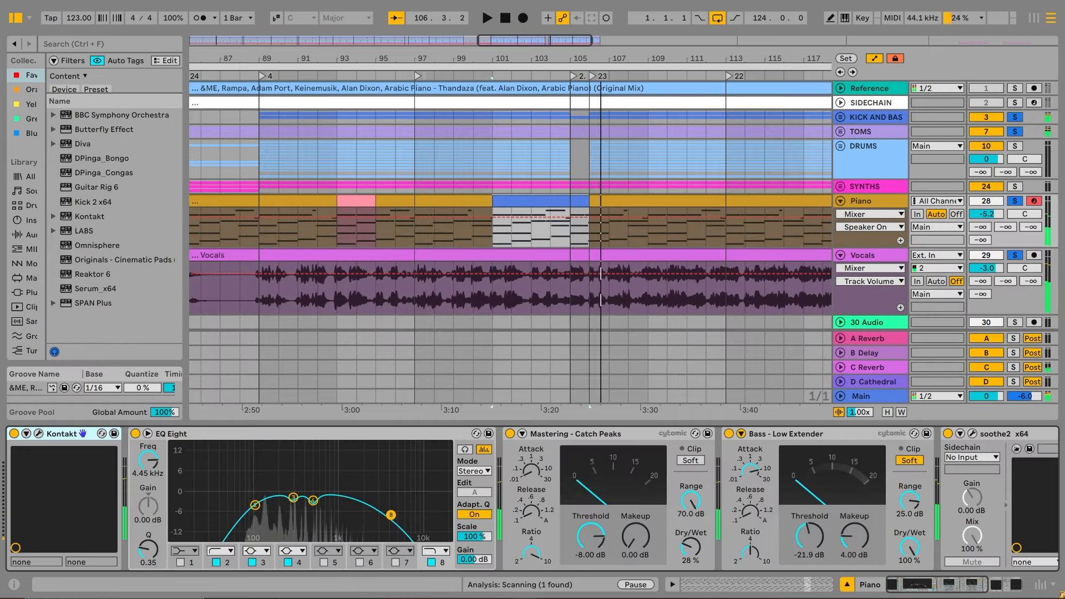
Zoom out the arrangement and fold the Piano and Vocals tracks
left_click_drag(672, 51, 672, 27)
left_click(839, 201)
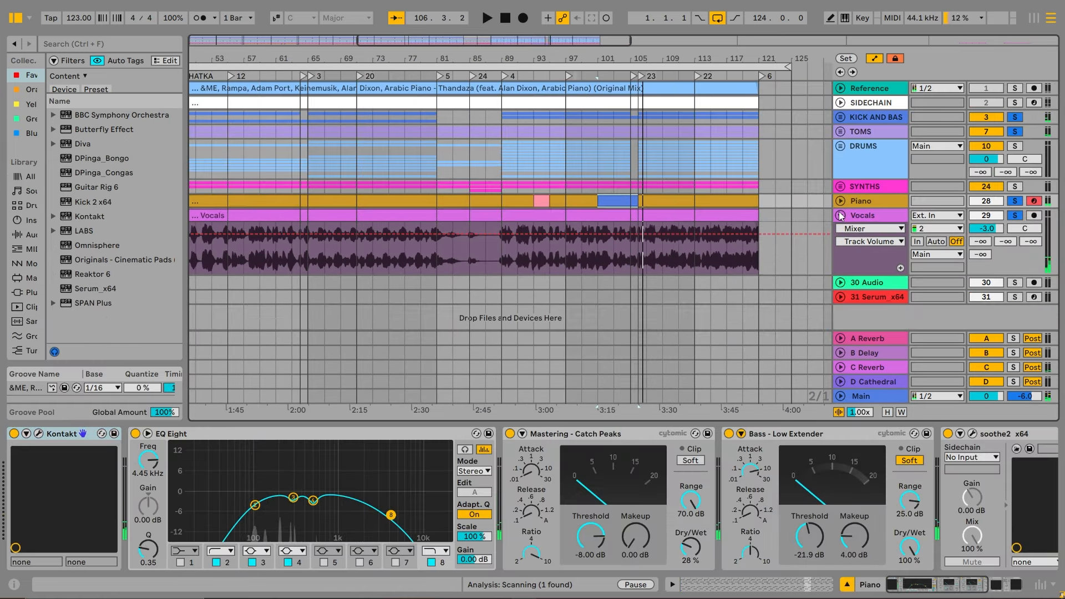
left_click(841, 213)
Fold the first hat track inside the DRUMS group, look through the group's individual drum tracks, and collapse the group
left_click(841, 149)
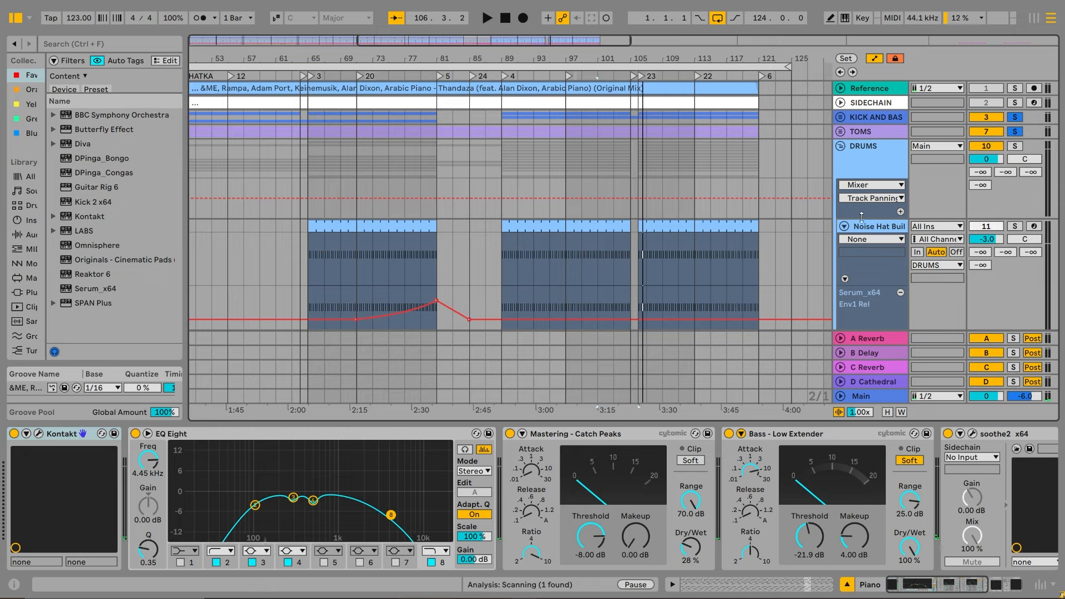
left_click(844, 226)
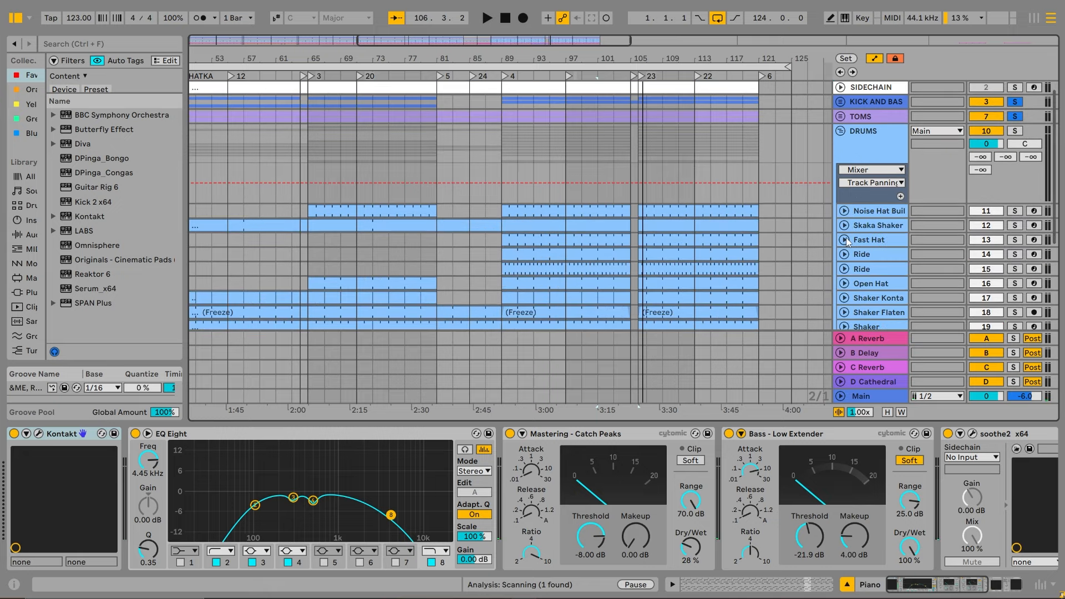
scroll(847, 240, "down", 1)
scroll(847, 240, "down", 2)
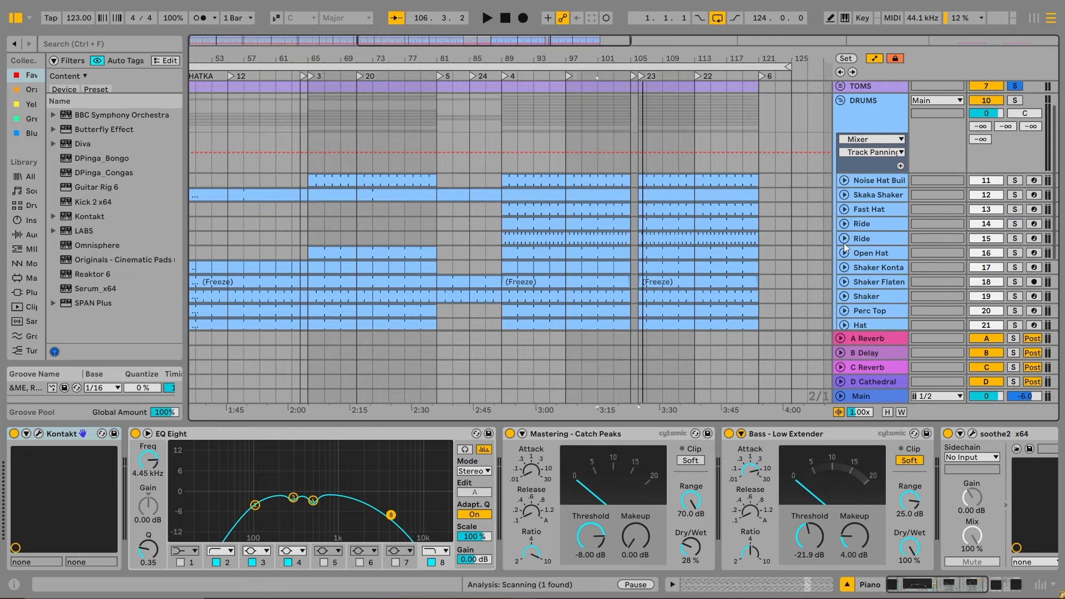
scroll(843, 243, "down", 2)
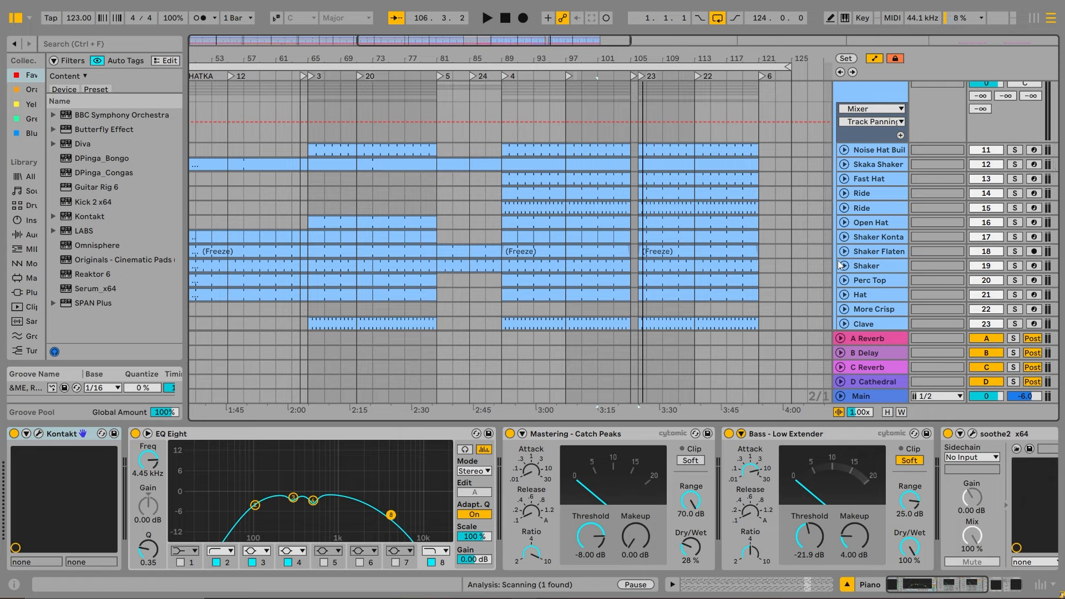
scroll(837, 260, "down", 2)
scroll(829, 265, "up", 5)
scroll(843, 146, "up", 2)
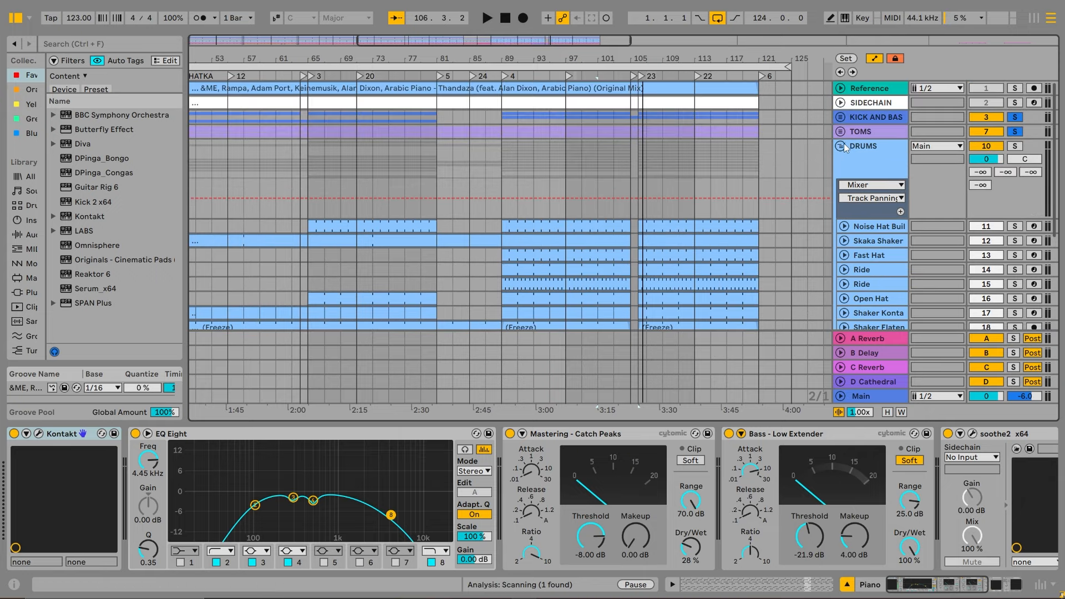
left_click(841, 147)
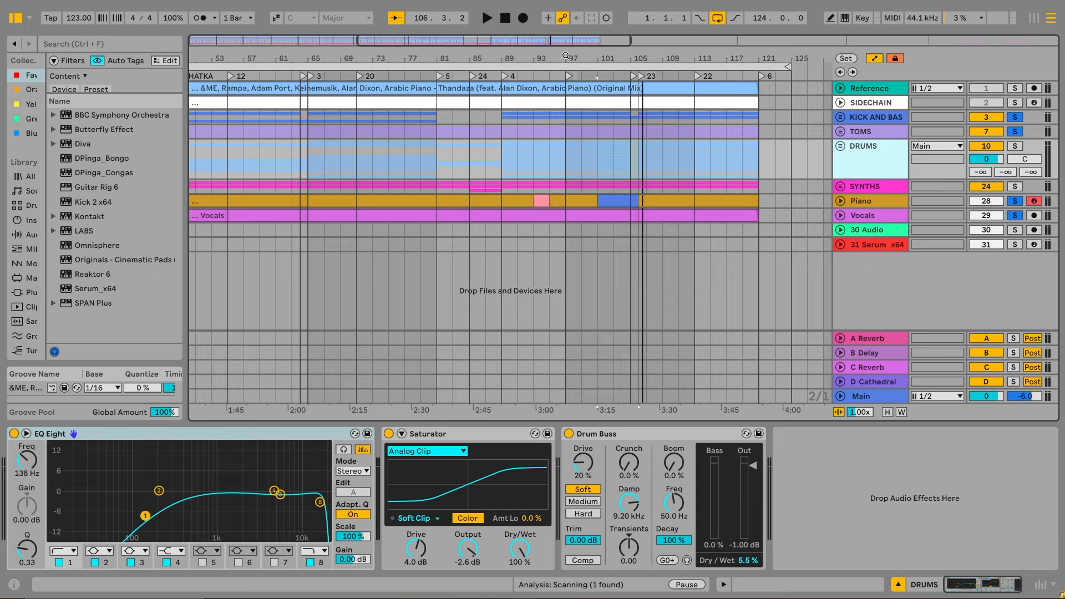
Show the whole arrangement and briefly expand the KICK AND BASS group before collapsing it
left_click_drag(565, 57, 675, 57)
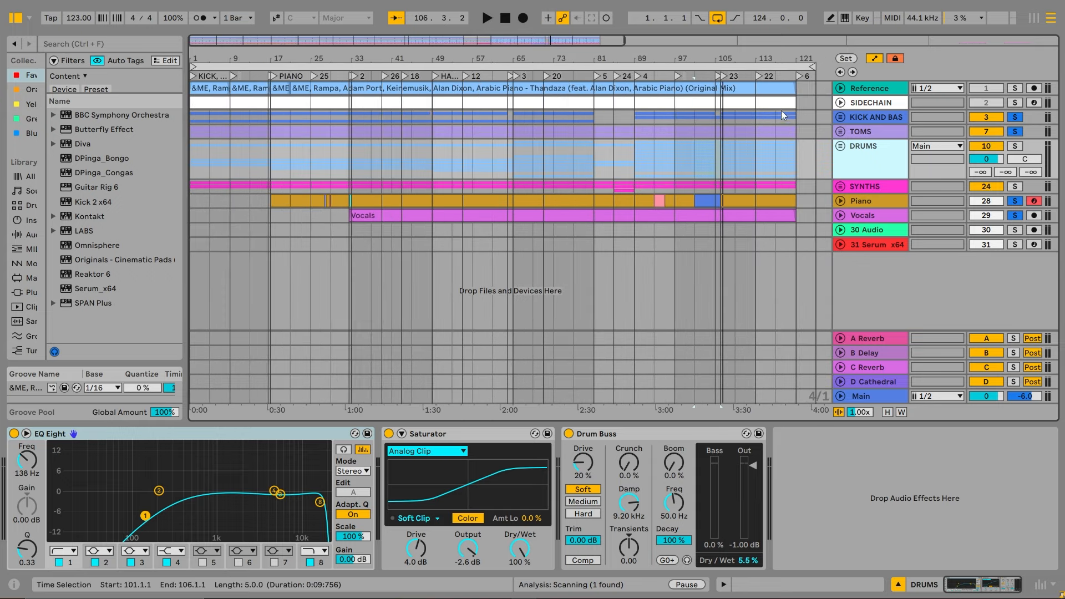
left_click(840, 117)
left_click(841, 117)
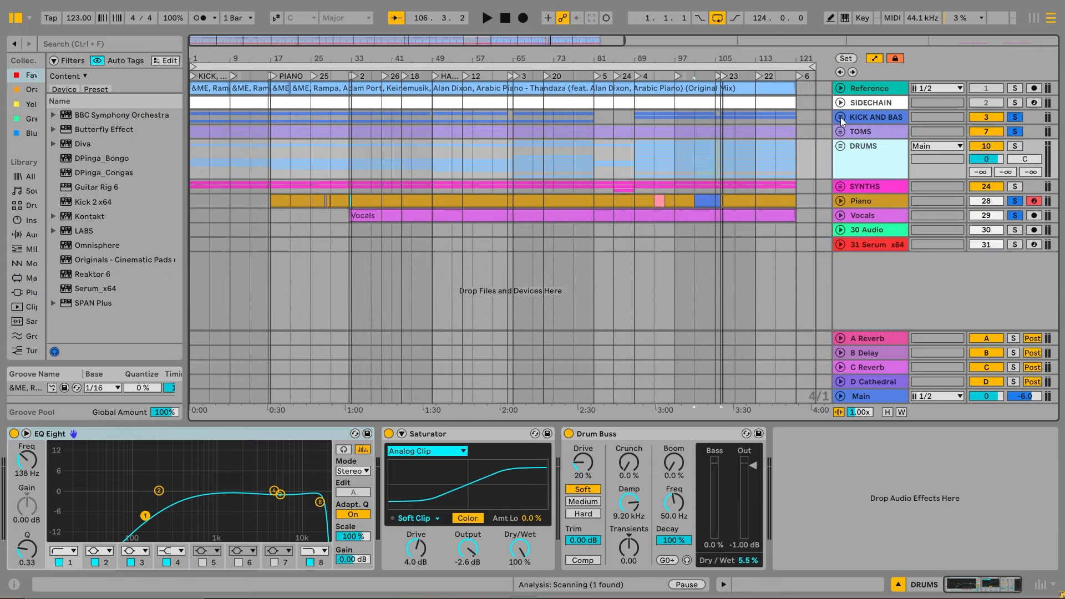